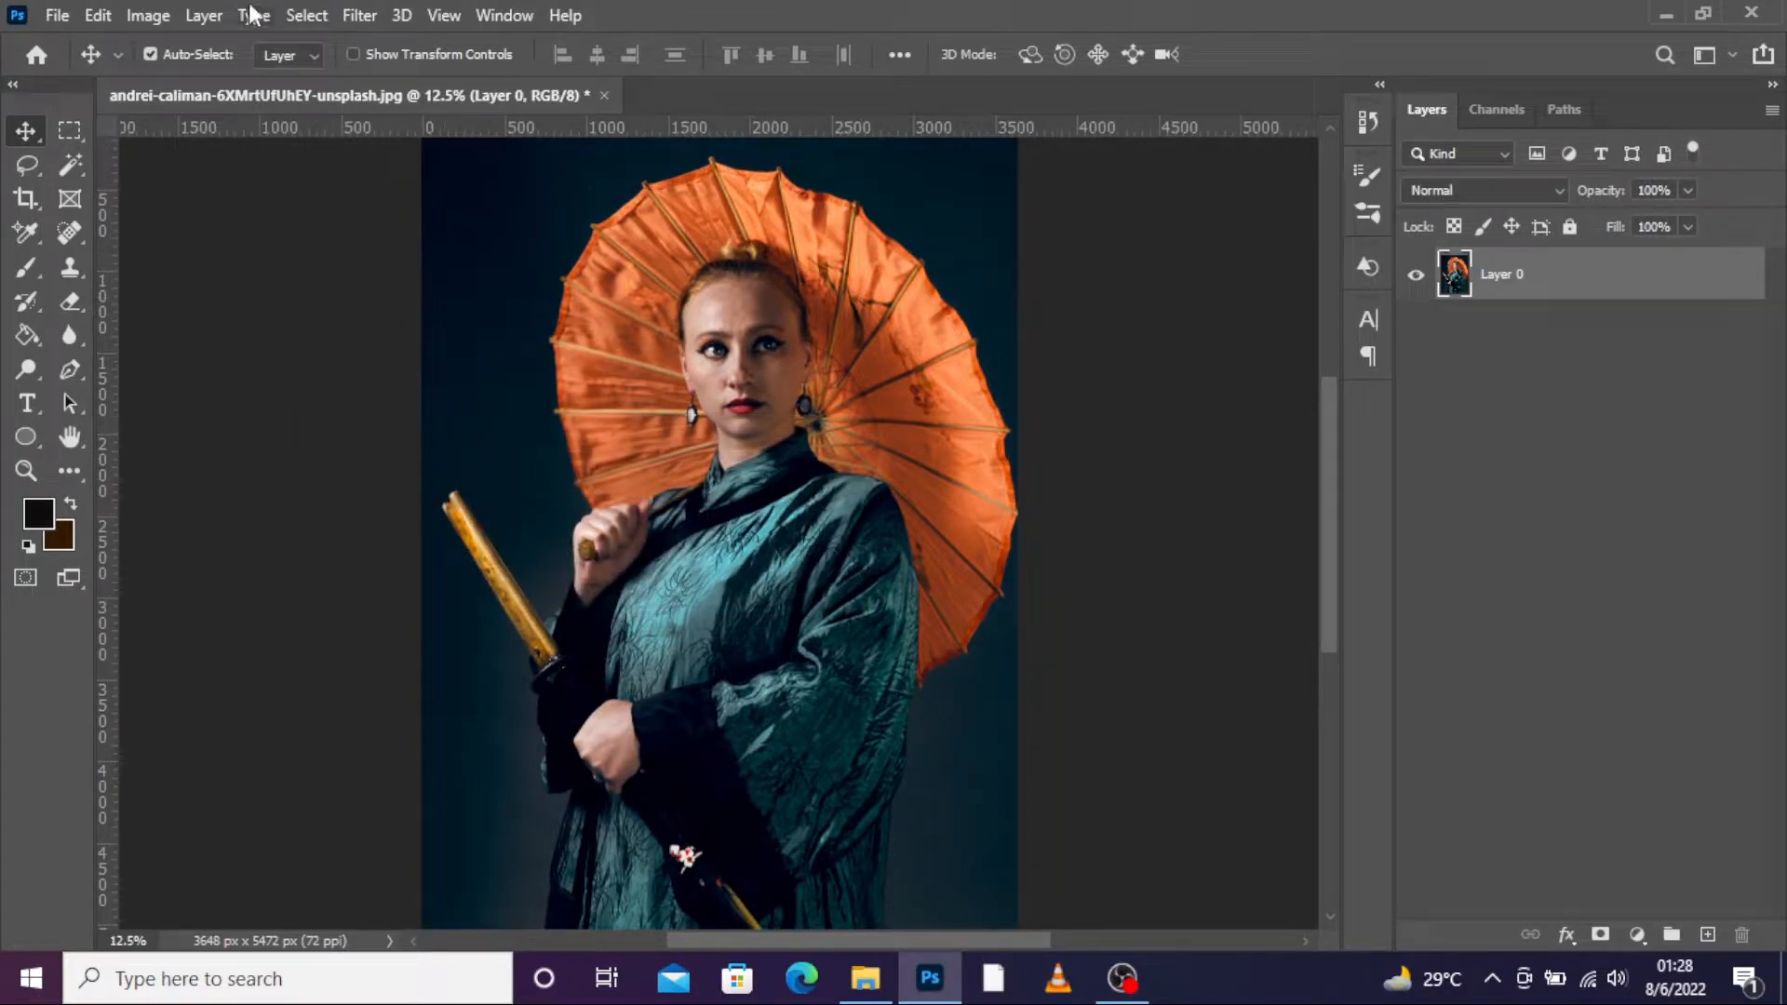
- Select the orange parasol with a Color Range selection based on sampled colors
{"action": "left_click", "coordinate": [306, 16]}
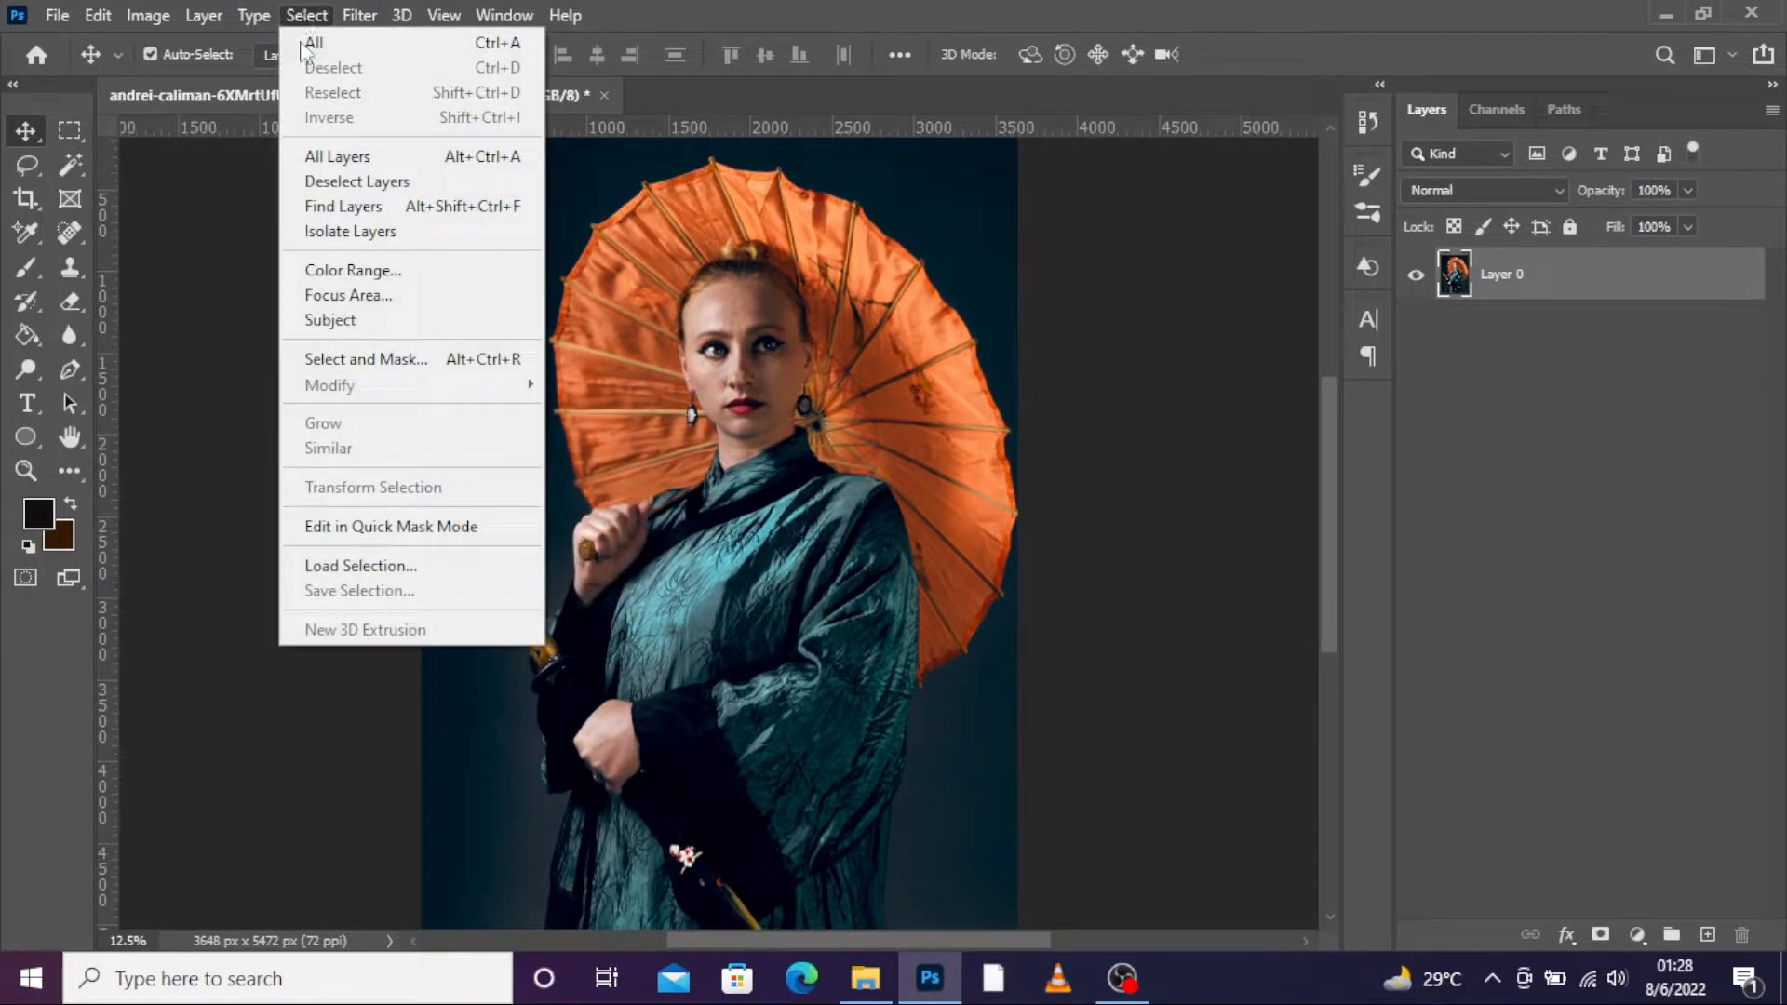
{"action": "left_click", "coordinate": [349, 270]}
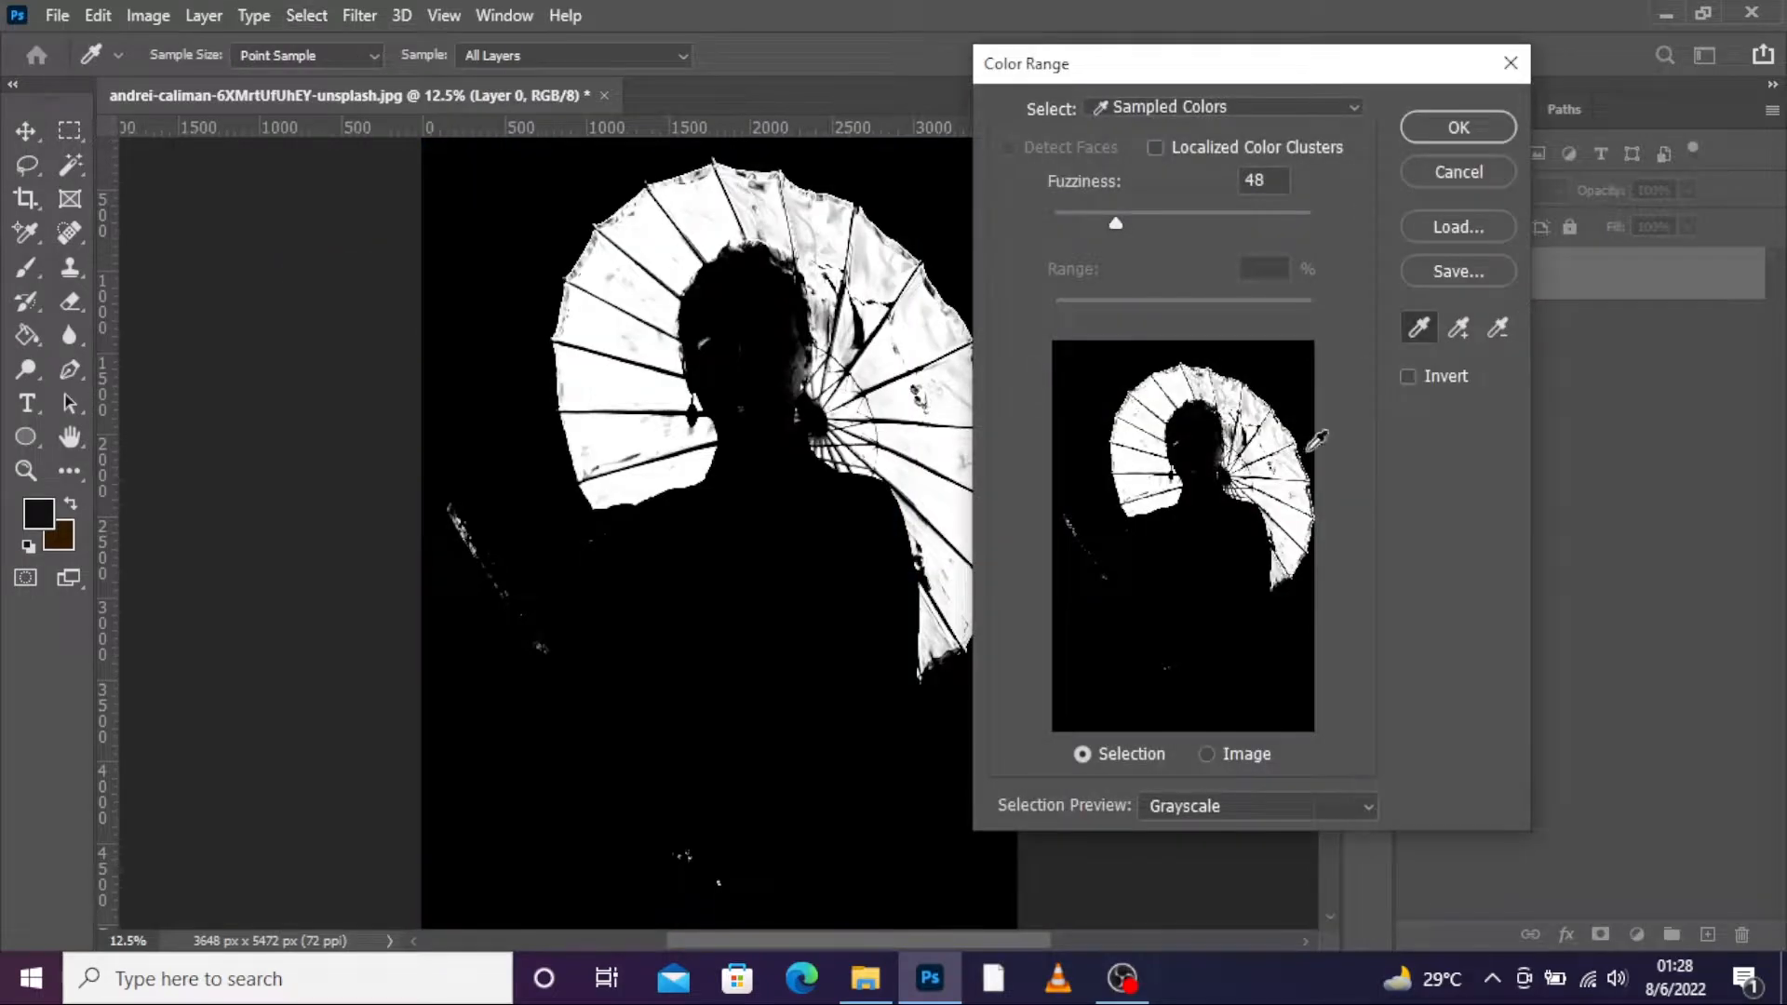
{"action": "left_click", "coordinate": [1459, 128]}
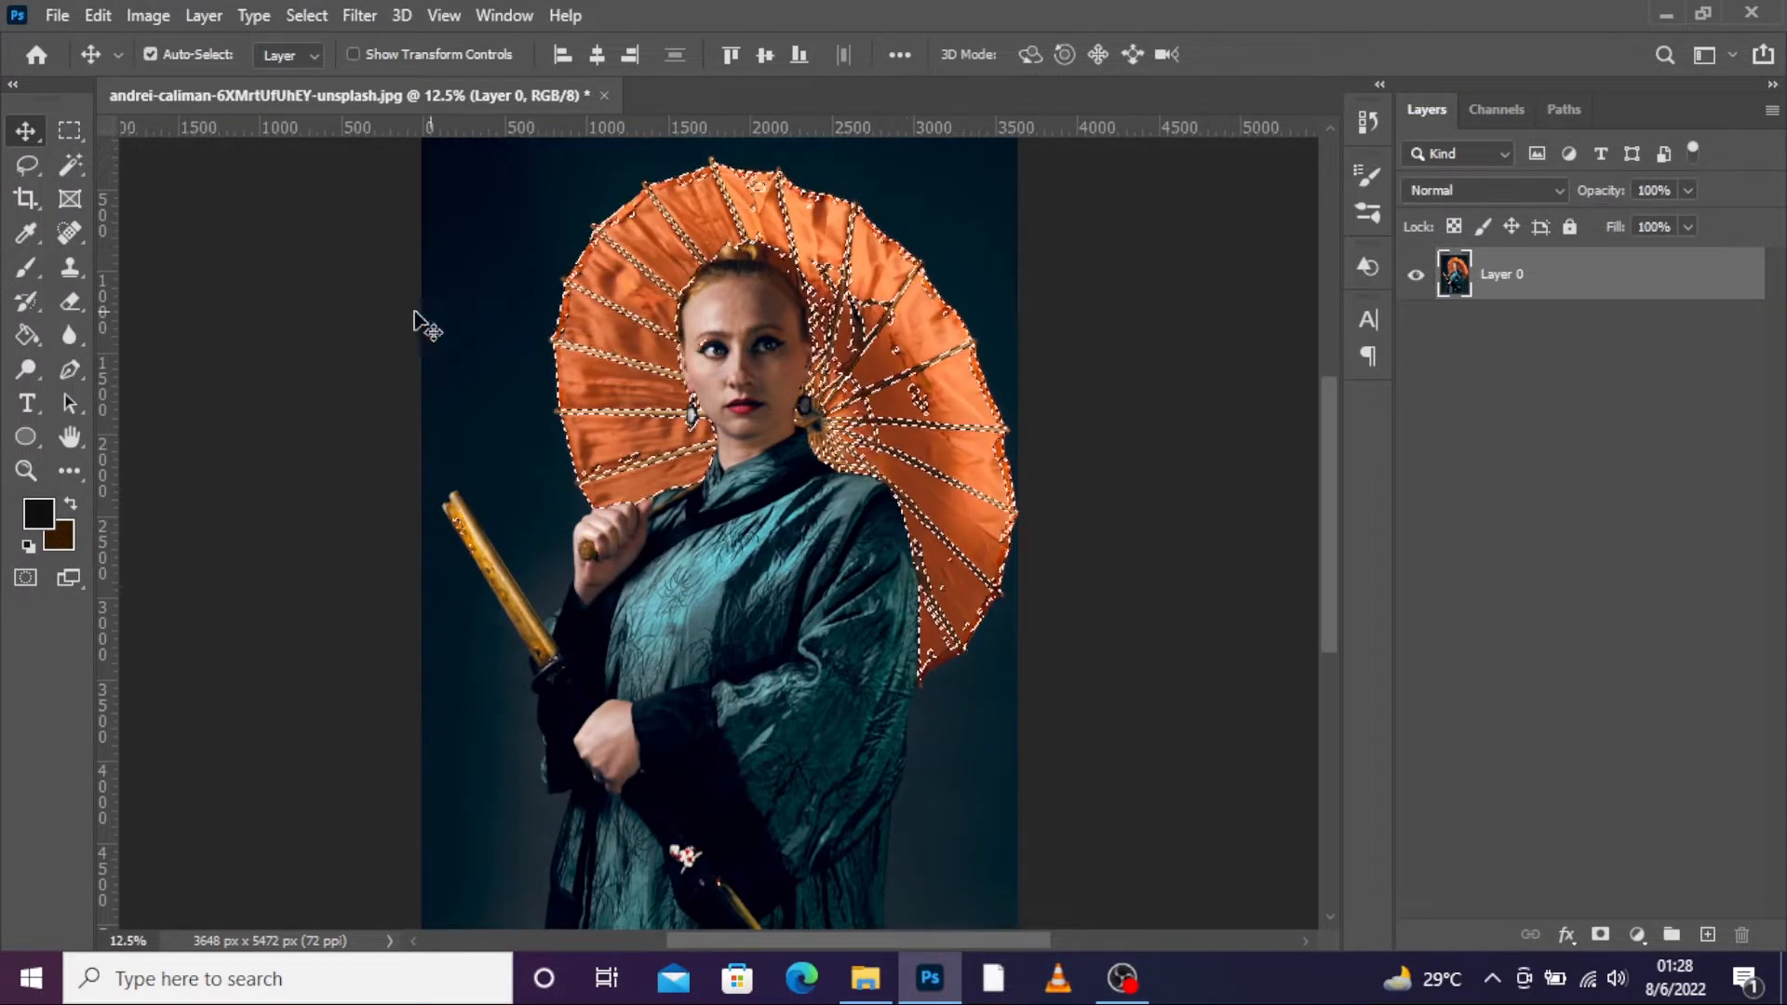
- Add the parasol's unselected ribs and gaps beside and below the woman's head to the selection with the Lasso tool
{"action": "left_click", "coordinate": [19, 175]}
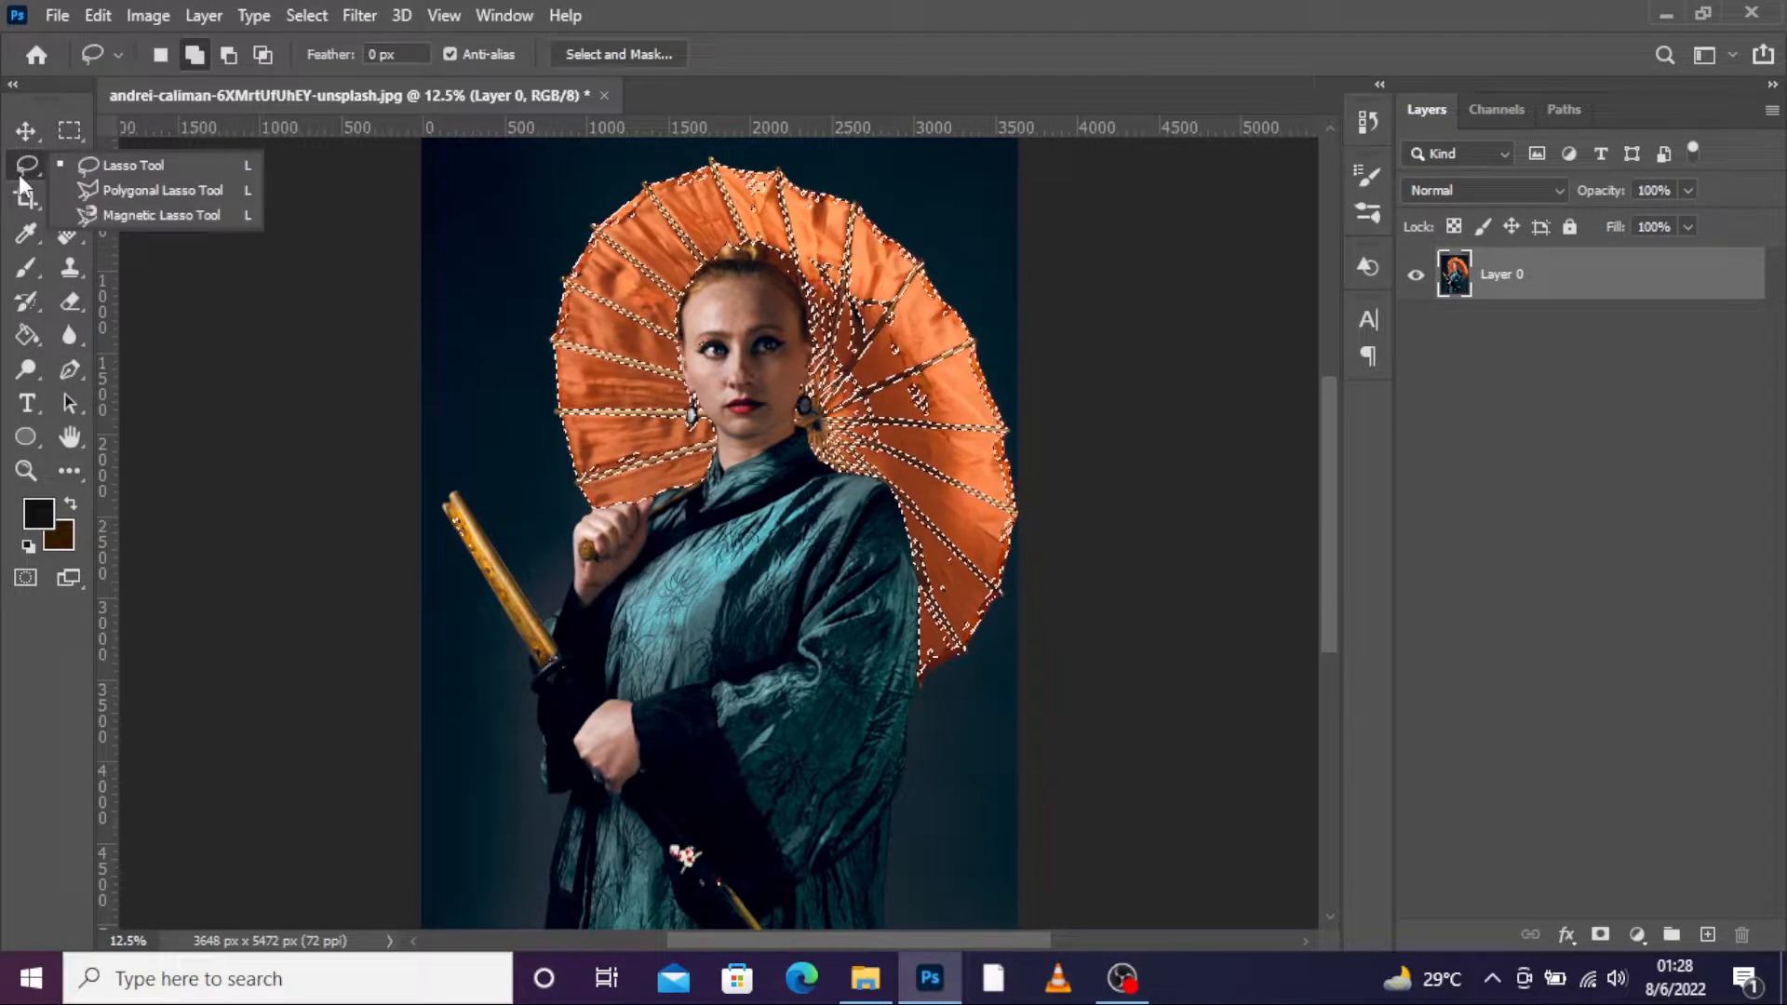
{"action": "left_click", "coordinate": [110, 171]}
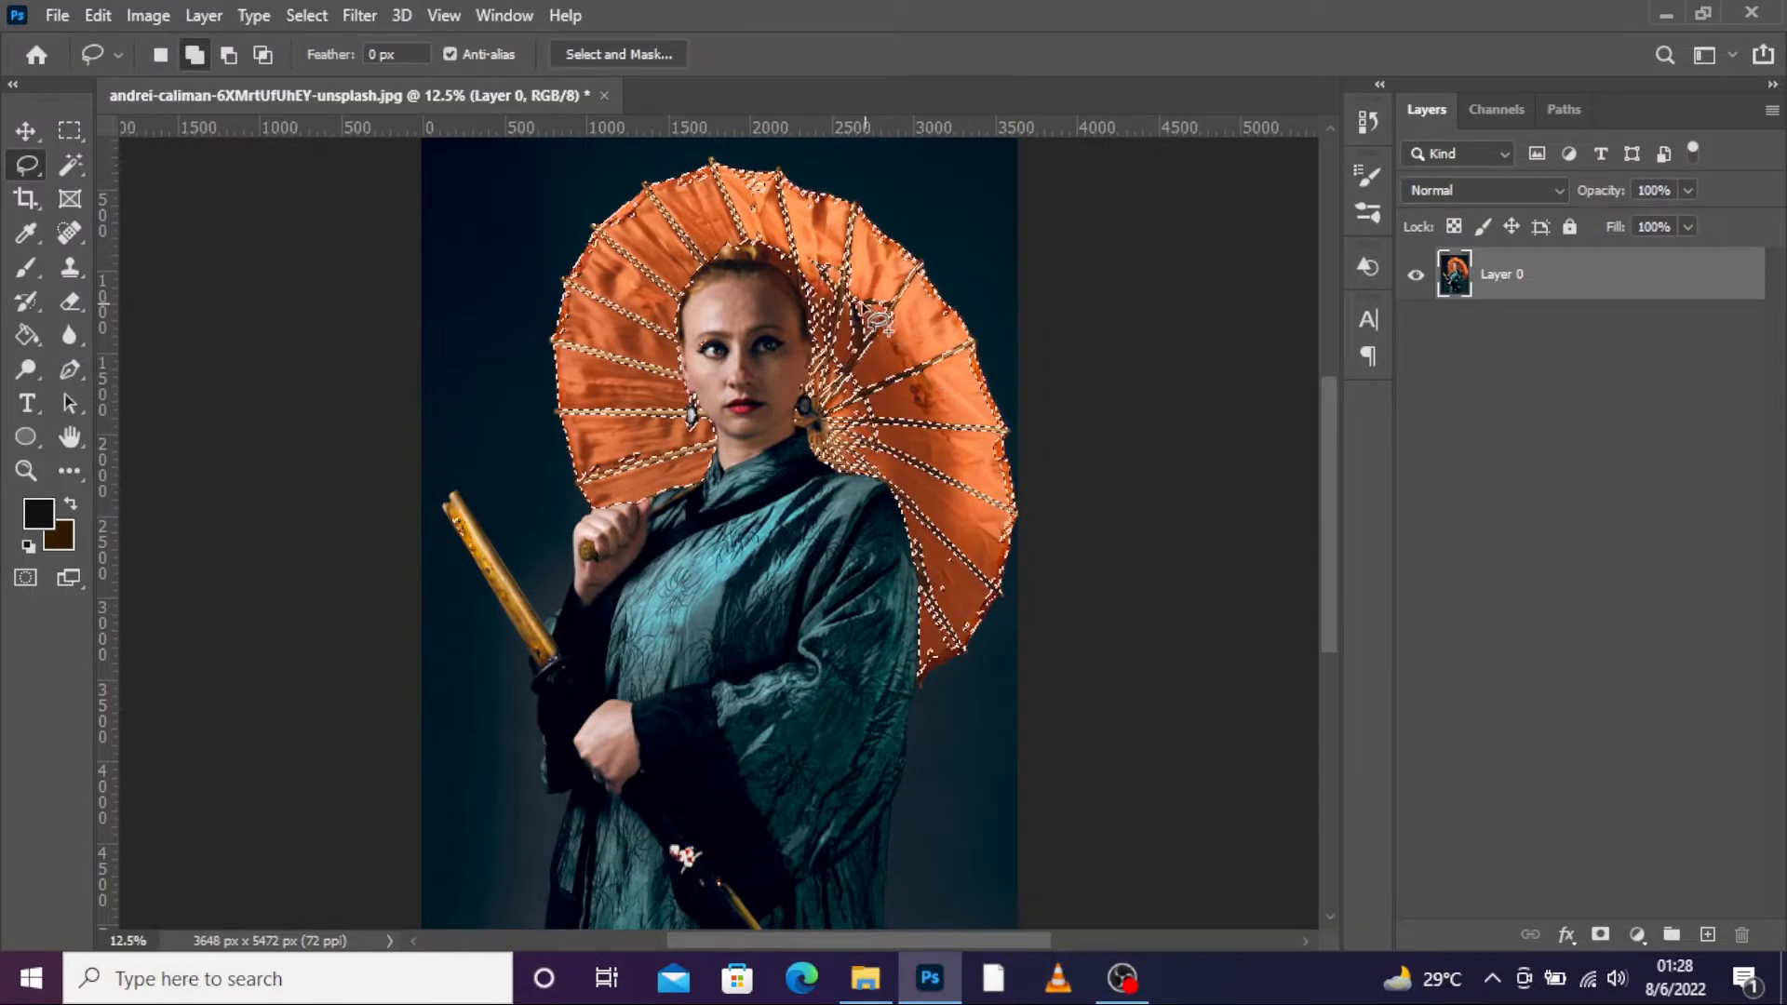
{"action": "mouse_move", "coordinate": [855, 281]}
{"action": "left_mouse_down"}
{"action": "mouse_move", "coordinate": [895, 315]}
{"action": "mouse_move", "coordinate": [876, 348]}
{"action": "mouse_move", "coordinate": [845, 315]}
{"action": "left_mouse_up"}
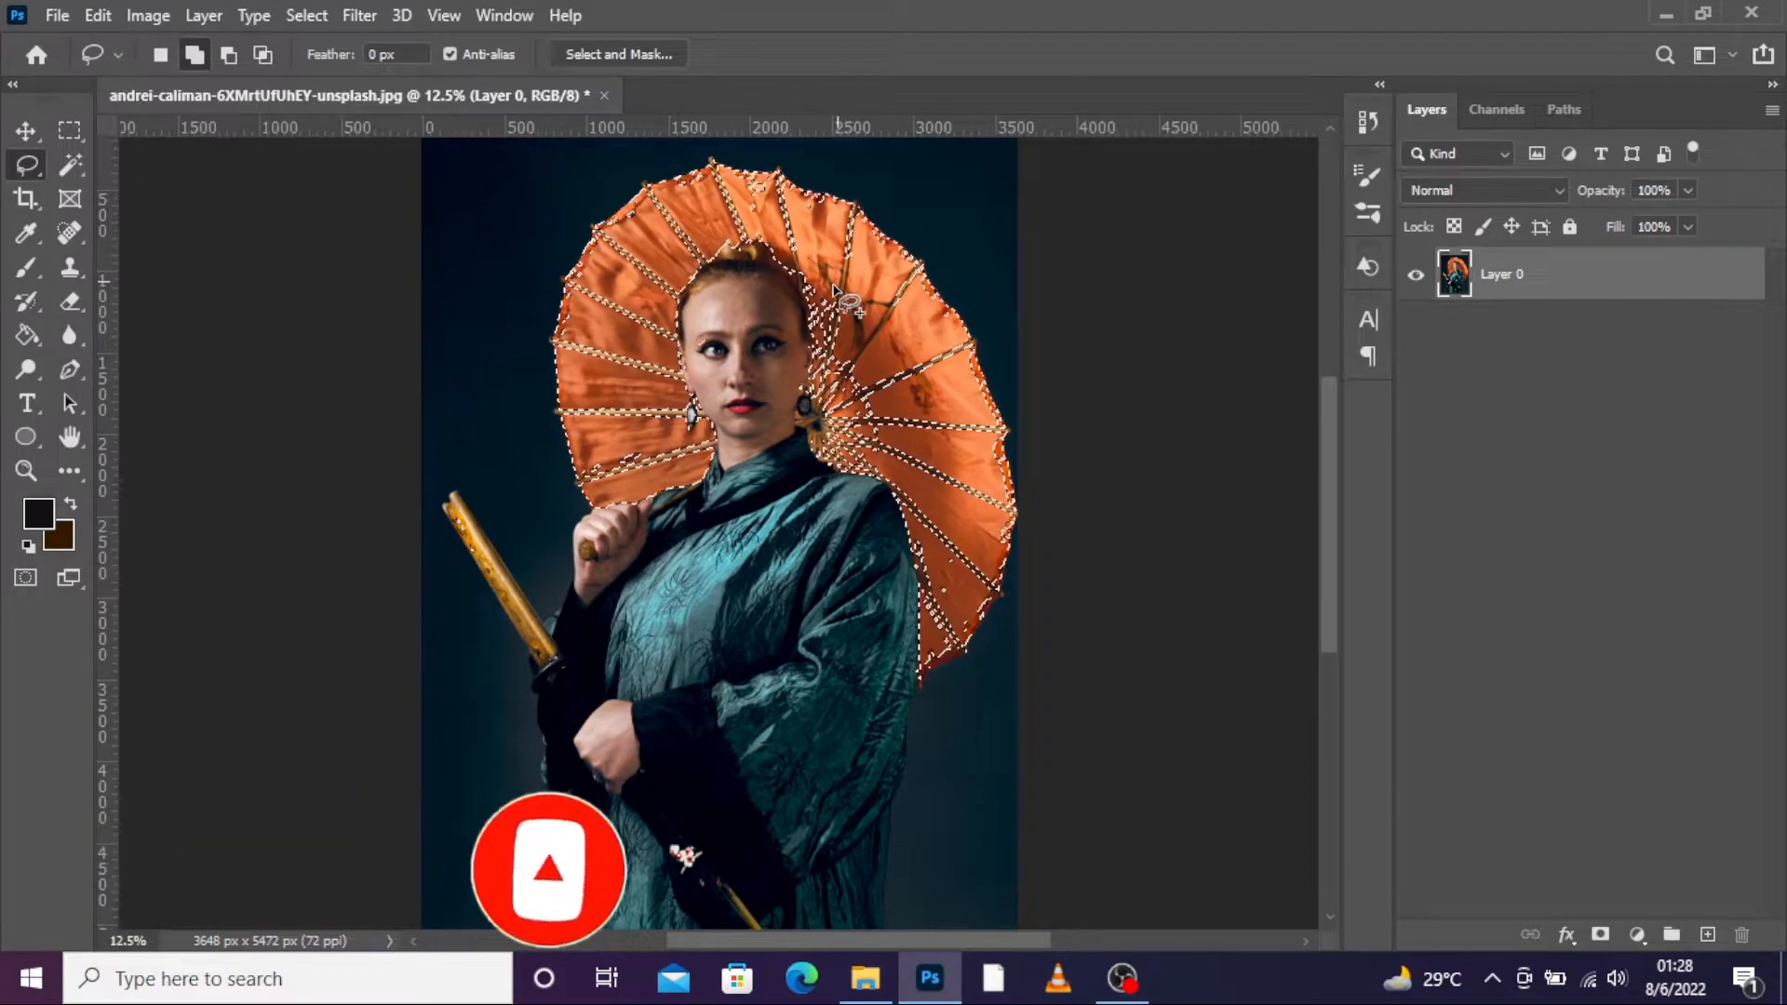
{"action": "mouse_move", "coordinate": [849, 410]}
{"action": "left_mouse_down"}
{"action": "mouse_move", "coordinate": [938, 559]}
{"action": "mouse_move", "coordinate": [974, 523]}
{"action": "mouse_move", "coordinate": [974, 436]}
{"action": "left_mouse_up"}
{"action": "mouse_move", "coordinate": [902, 325]}
{"action": "left_mouse_down"}
{"action": "mouse_move", "coordinate": [901, 373]}
{"action": "mouse_move", "coordinate": [926, 413]}
{"action": "mouse_move", "coordinate": [964, 396]}
{"action": "mouse_move", "coordinate": [954, 320]}
{"action": "mouse_move", "coordinate": [905, 326]}
{"action": "left_mouse_up"}
{"action": "left_click_drag", "start_coordinate": [988, 450], "coordinate": [953, 420]}
{"action": "mouse_move", "coordinate": [961, 486]}
{"action": "left_mouse_down"}
{"action": "mouse_move", "coordinate": [962, 526]}
{"action": "mouse_move", "coordinate": [986, 536]}
{"action": "mouse_move", "coordinate": [1001, 493]}
{"action": "mouse_move", "coordinate": [952, 464]}
{"action": "mouse_move", "coordinate": [951, 574]}
{"action": "mouse_move", "coordinate": [965, 597]}
{"action": "mouse_move", "coordinate": [988, 569]}
{"action": "mouse_move", "coordinate": [969, 518]}
{"action": "mouse_move", "coordinate": [959, 578]}
{"action": "left_mouse_up"}
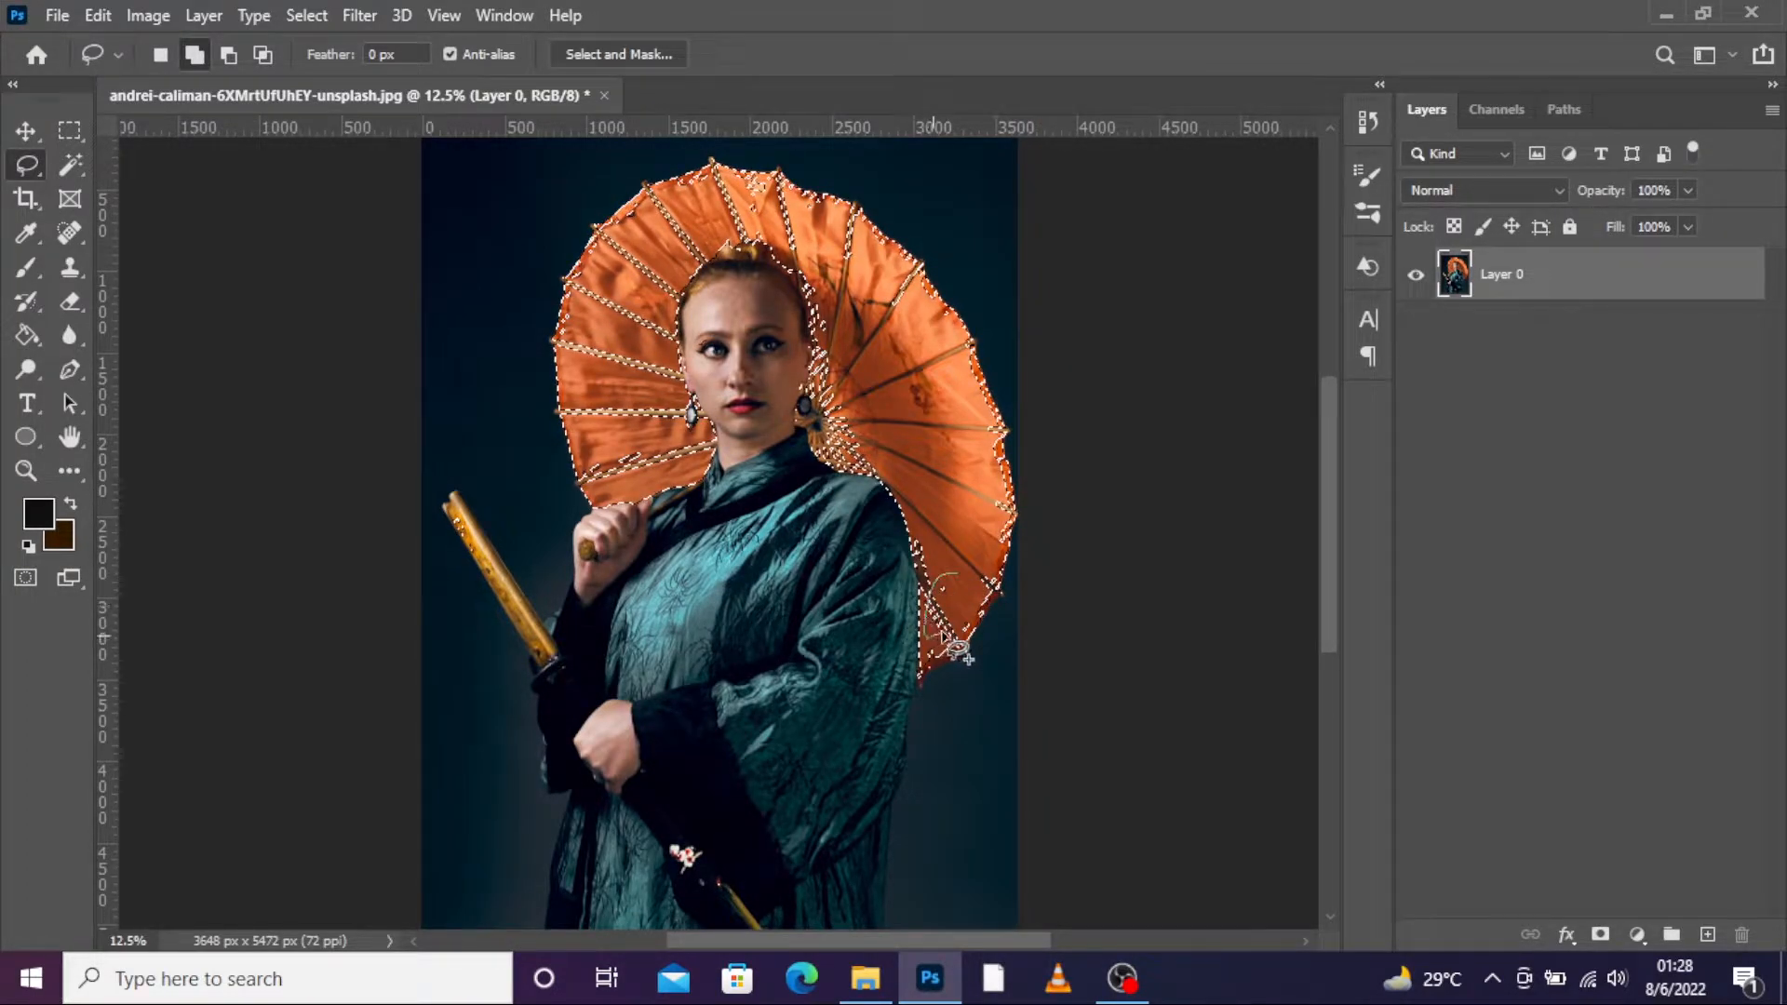
{"action": "left_click_drag", "start_coordinate": [957, 569], "coordinate": [940, 573]}
{"action": "mouse_move", "coordinate": [934, 596]}
{"action": "left_mouse_down"}
{"action": "mouse_move", "coordinate": [942, 538]}
{"action": "mouse_move", "coordinate": [920, 533]}
{"action": "left_mouse_up"}
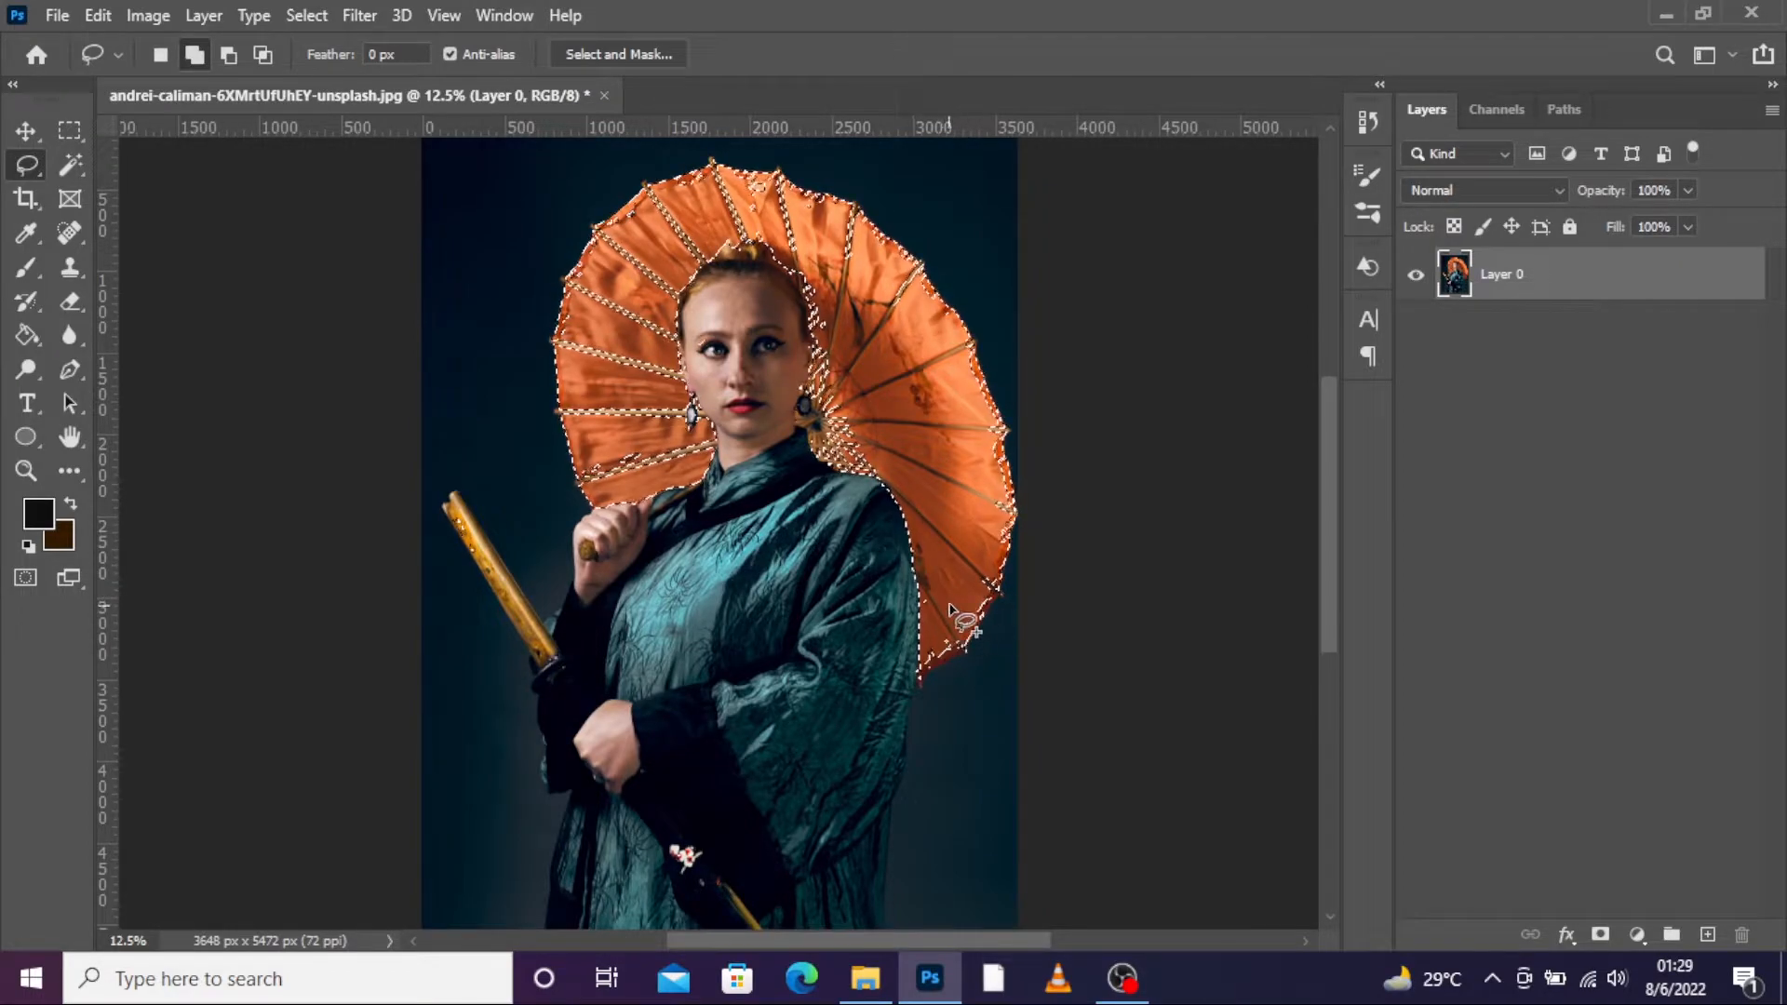
{"action": "mouse_move", "coordinate": [984, 562]}
{"action": "left_mouse_down"}
{"action": "mouse_move", "coordinate": [996, 538]}
{"action": "mouse_move", "coordinate": [961, 515]}
{"action": "left_mouse_up"}
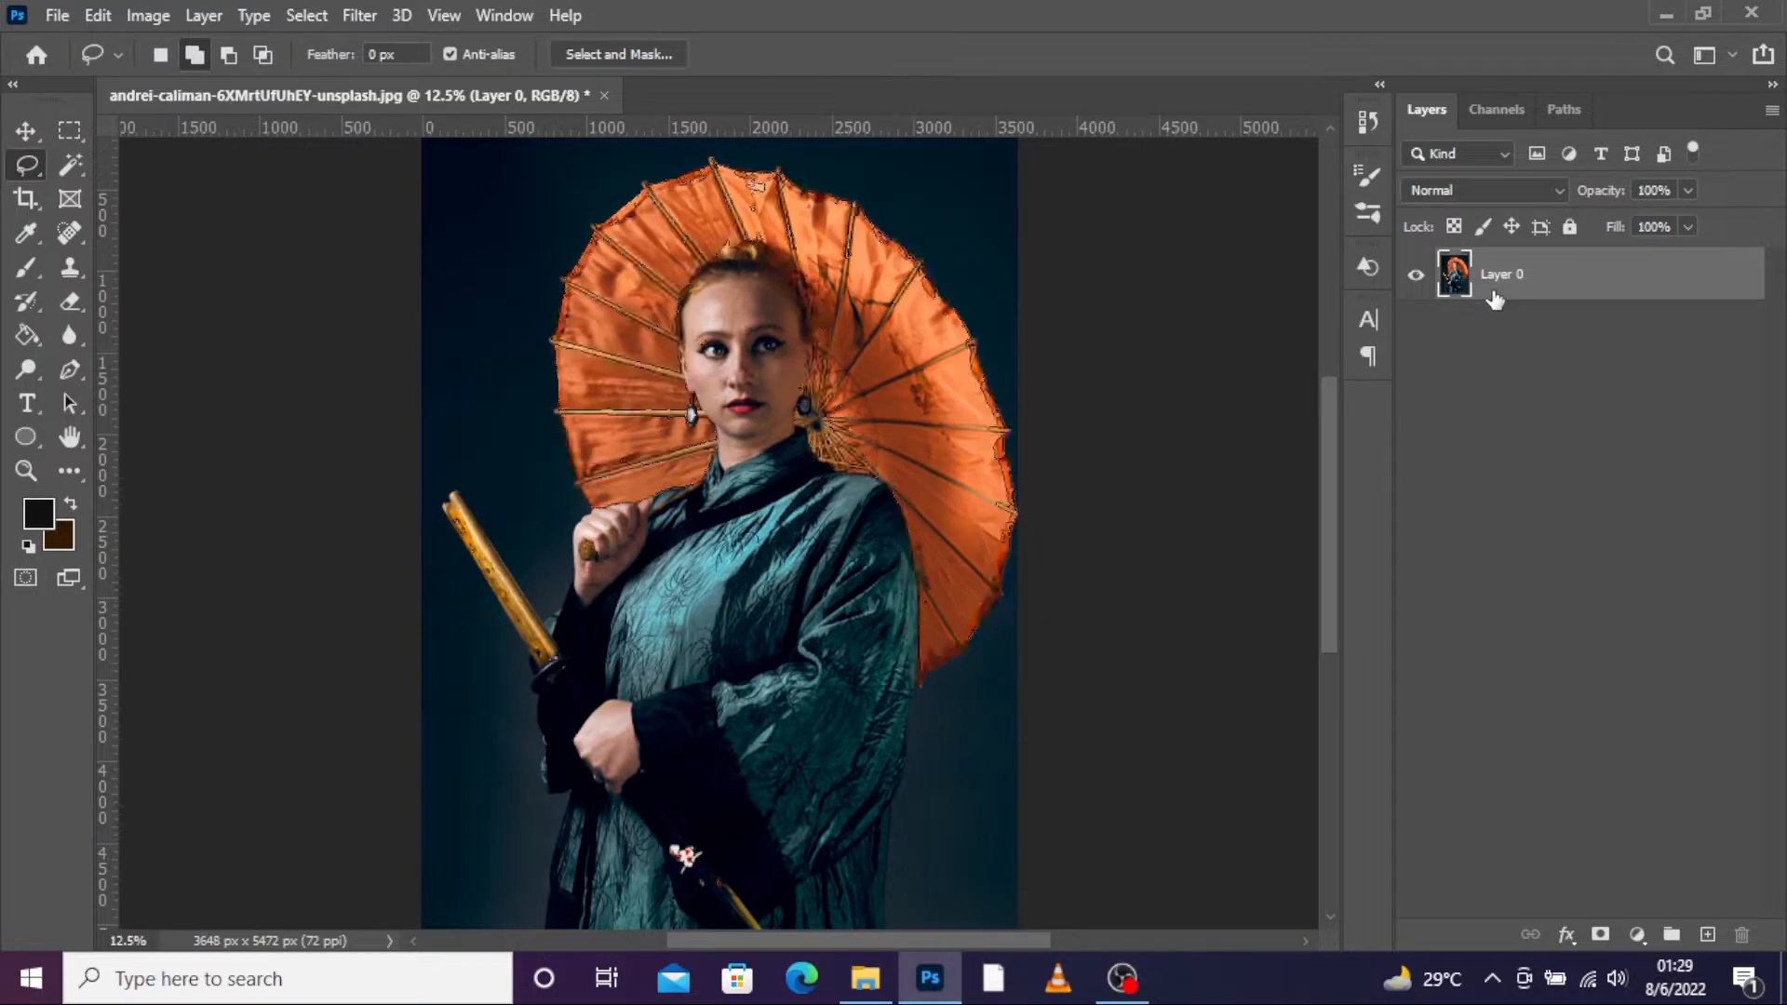
- Copy the selected parasol to a new layer and convert that layer to a smart object
{"action": "key", "text": "ctrl+j"}
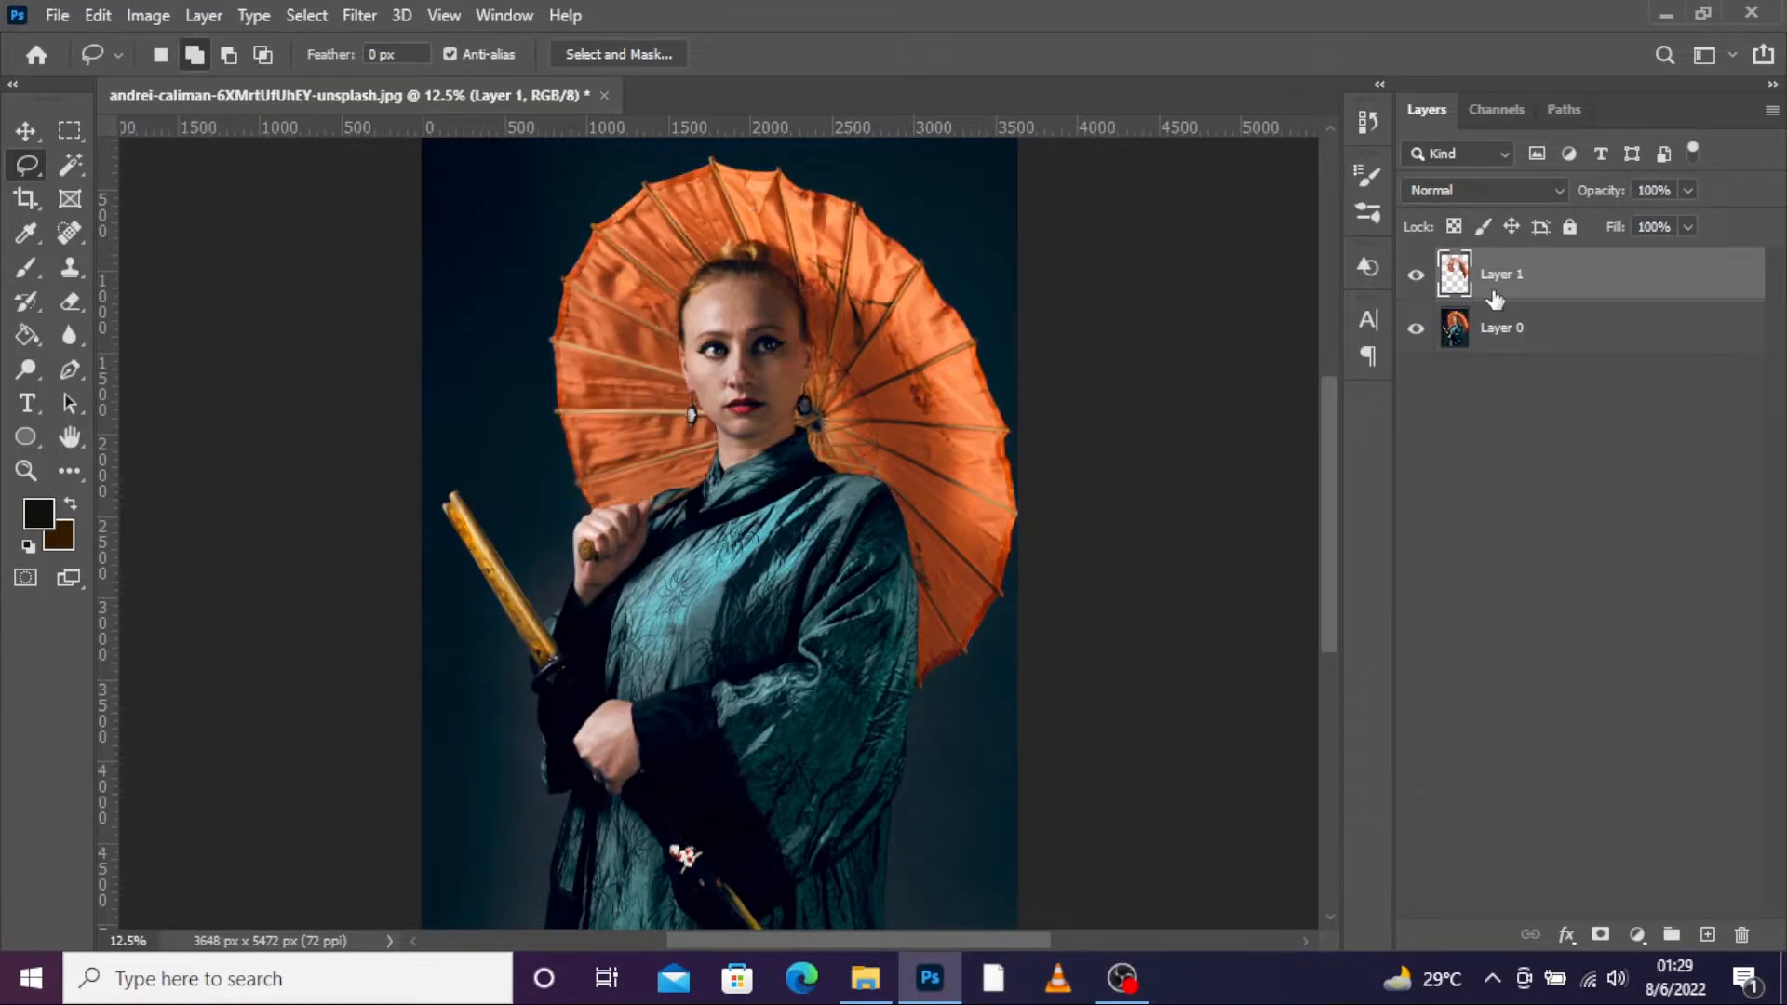
{"action": "left_click", "coordinate": [25, 130]}
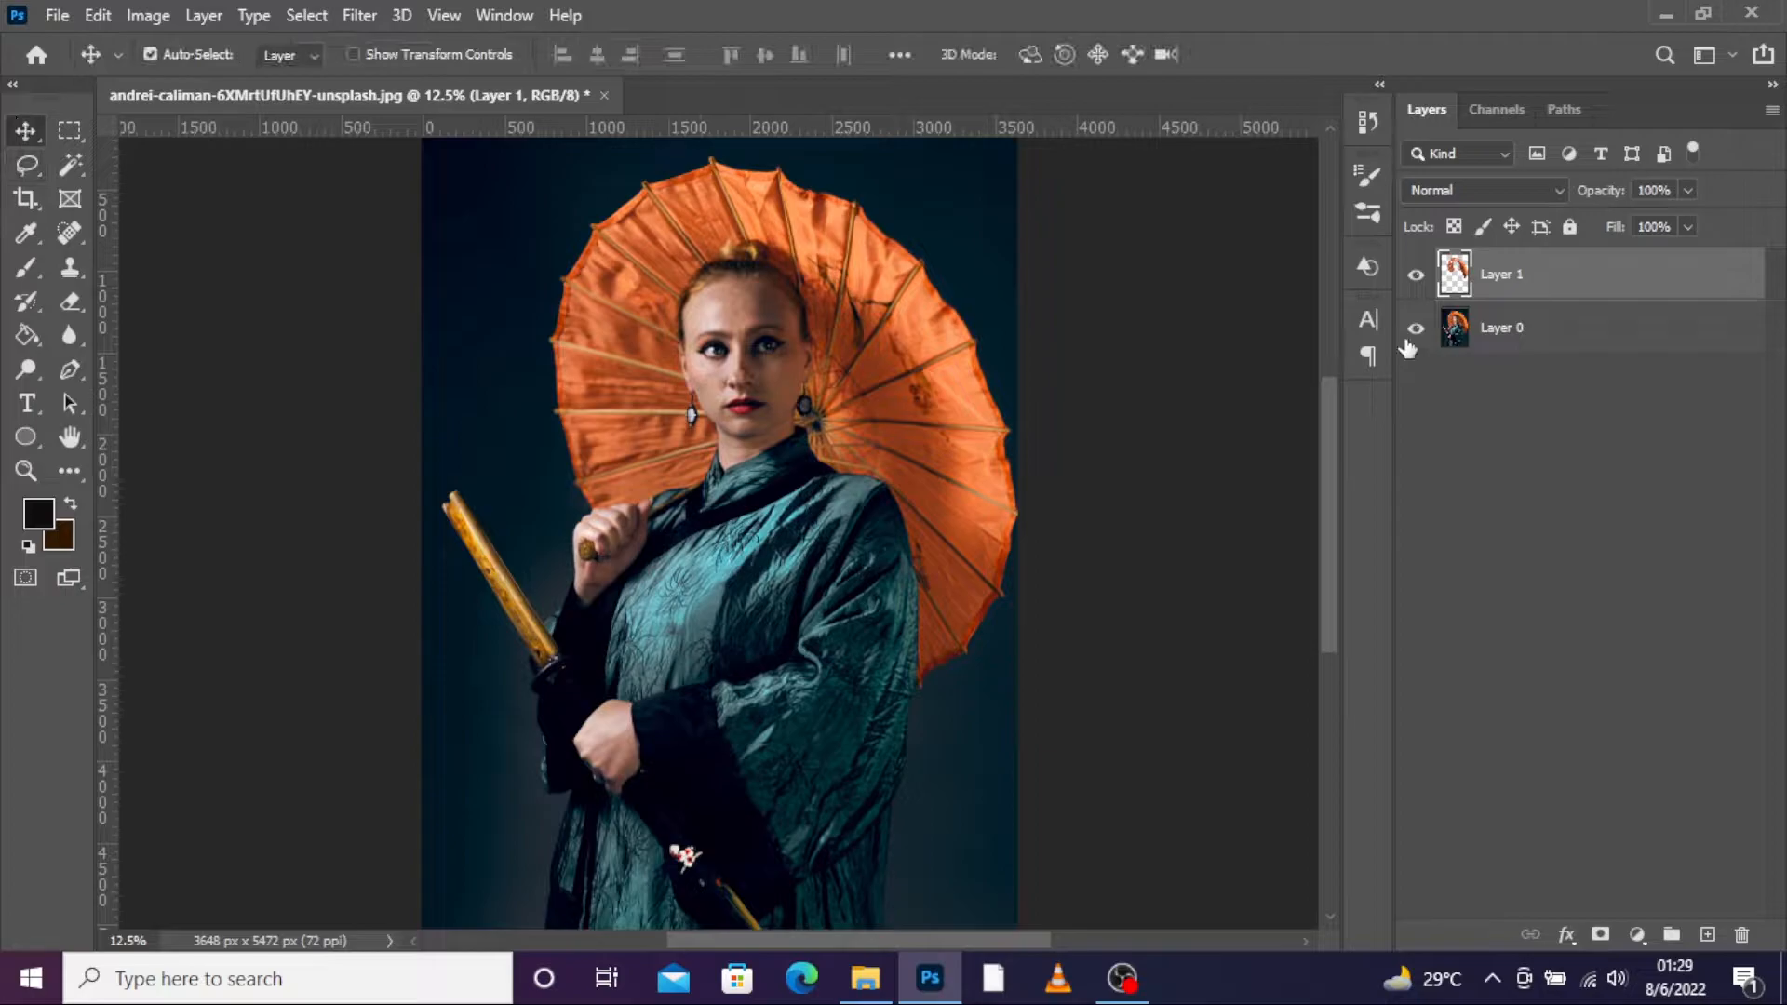
{"action": "right_click", "coordinate": [1558, 278]}
{"action": "left_click", "coordinate": [1442, 365]}
- Duplicate the parasol smart object and set the copy's blend mode to Screen
{"action": "key", "text": "ctrl+j"}
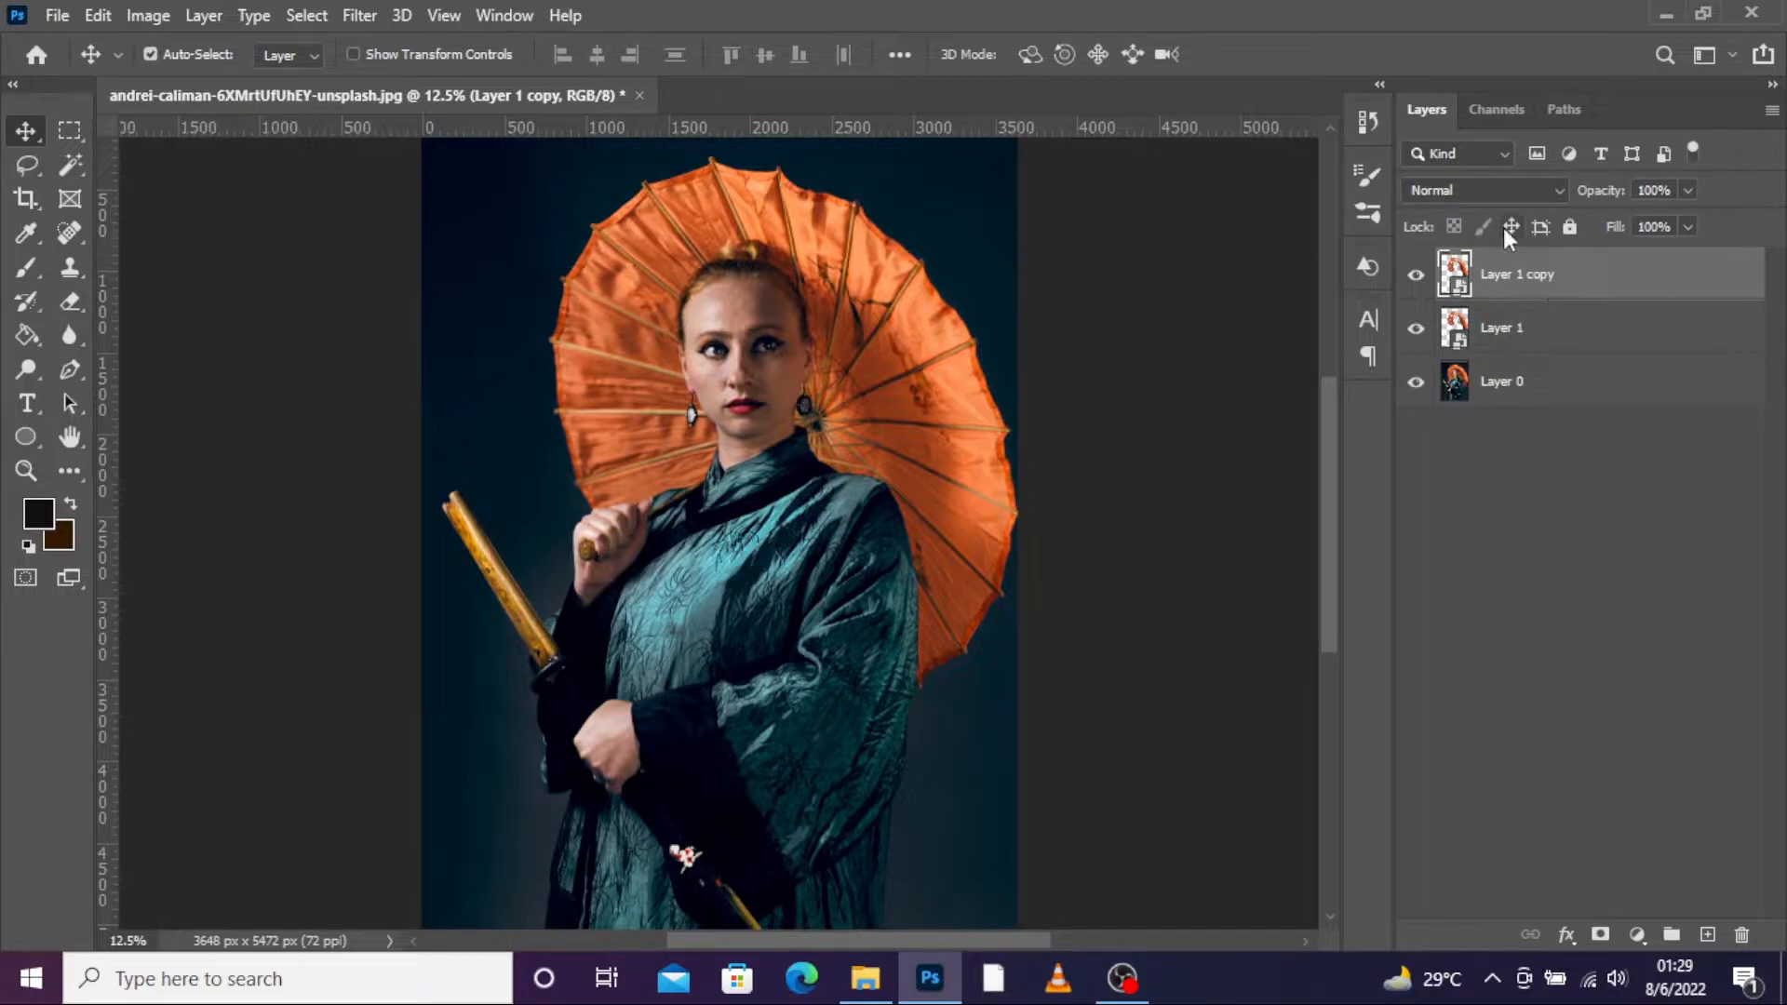
{"action": "left_click", "coordinate": [1488, 194]}
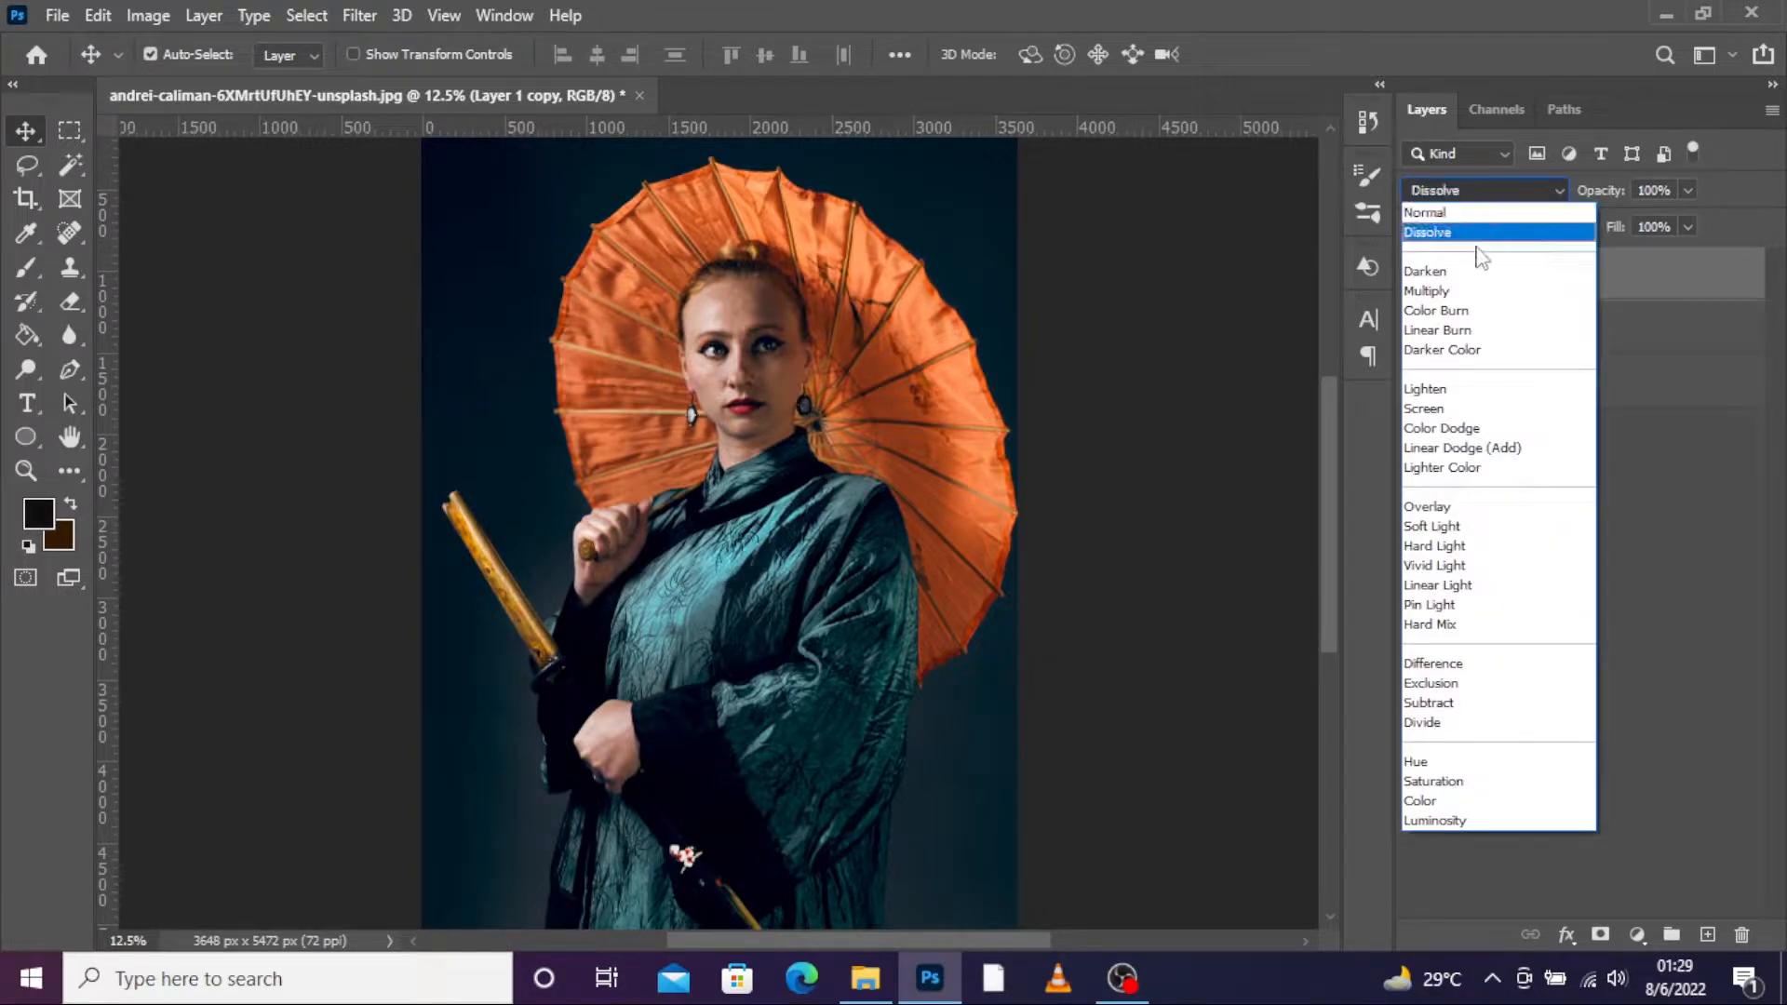
{"action": "left_click", "coordinate": [1486, 407]}
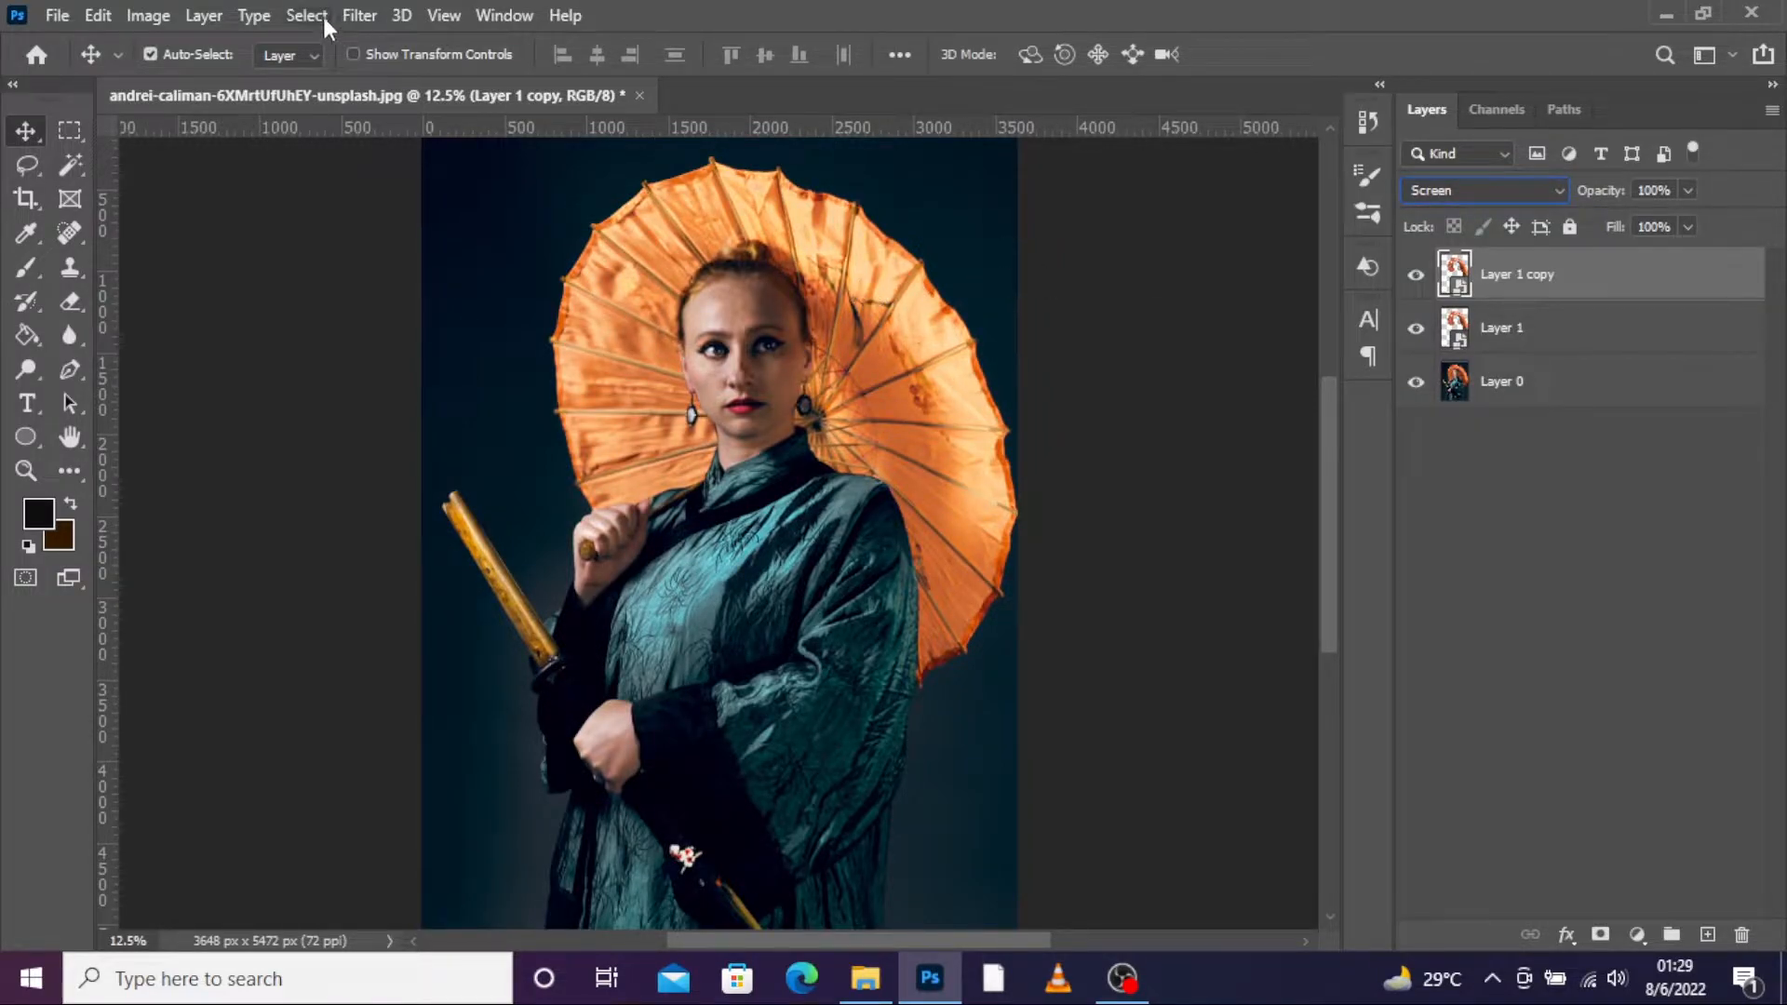
- Apply a Gaussian Blur with a 5-pixel radius to the Screen copy of the parasol
{"action": "left_click", "coordinate": [358, 15]}
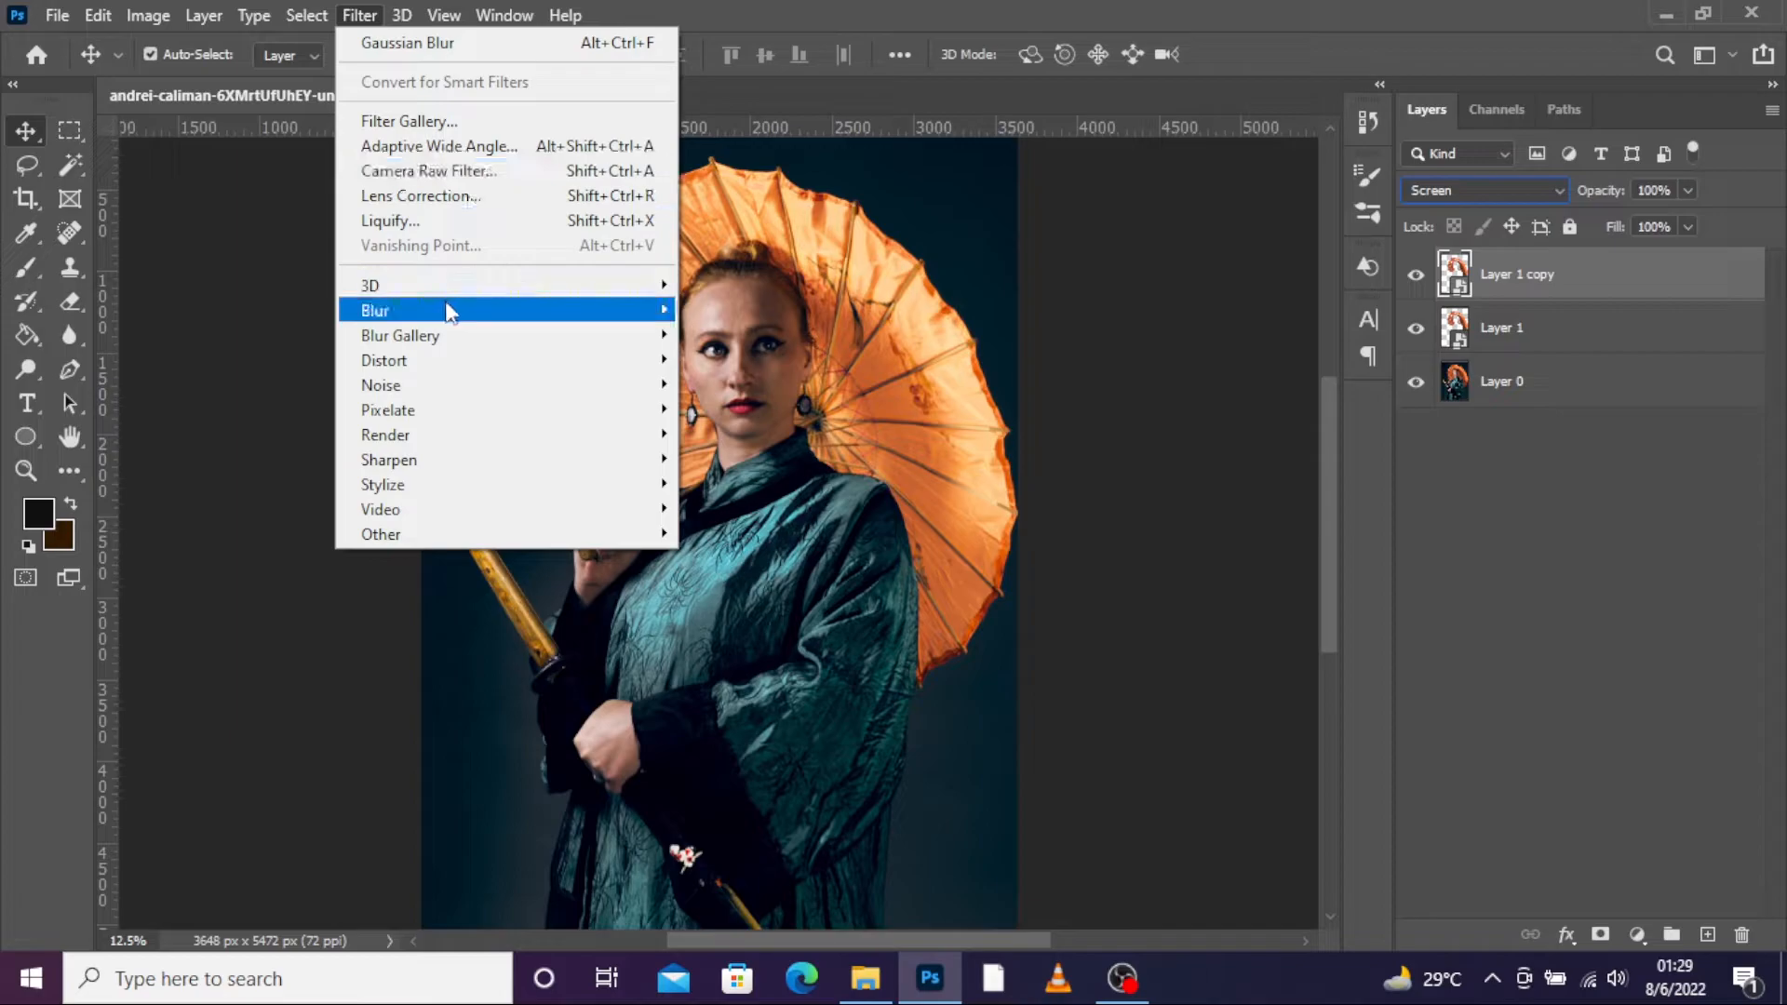
{"action": "mouse_move", "coordinate": [446, 307]}
{"action": "left_click", "coordinate": [744, 403]}
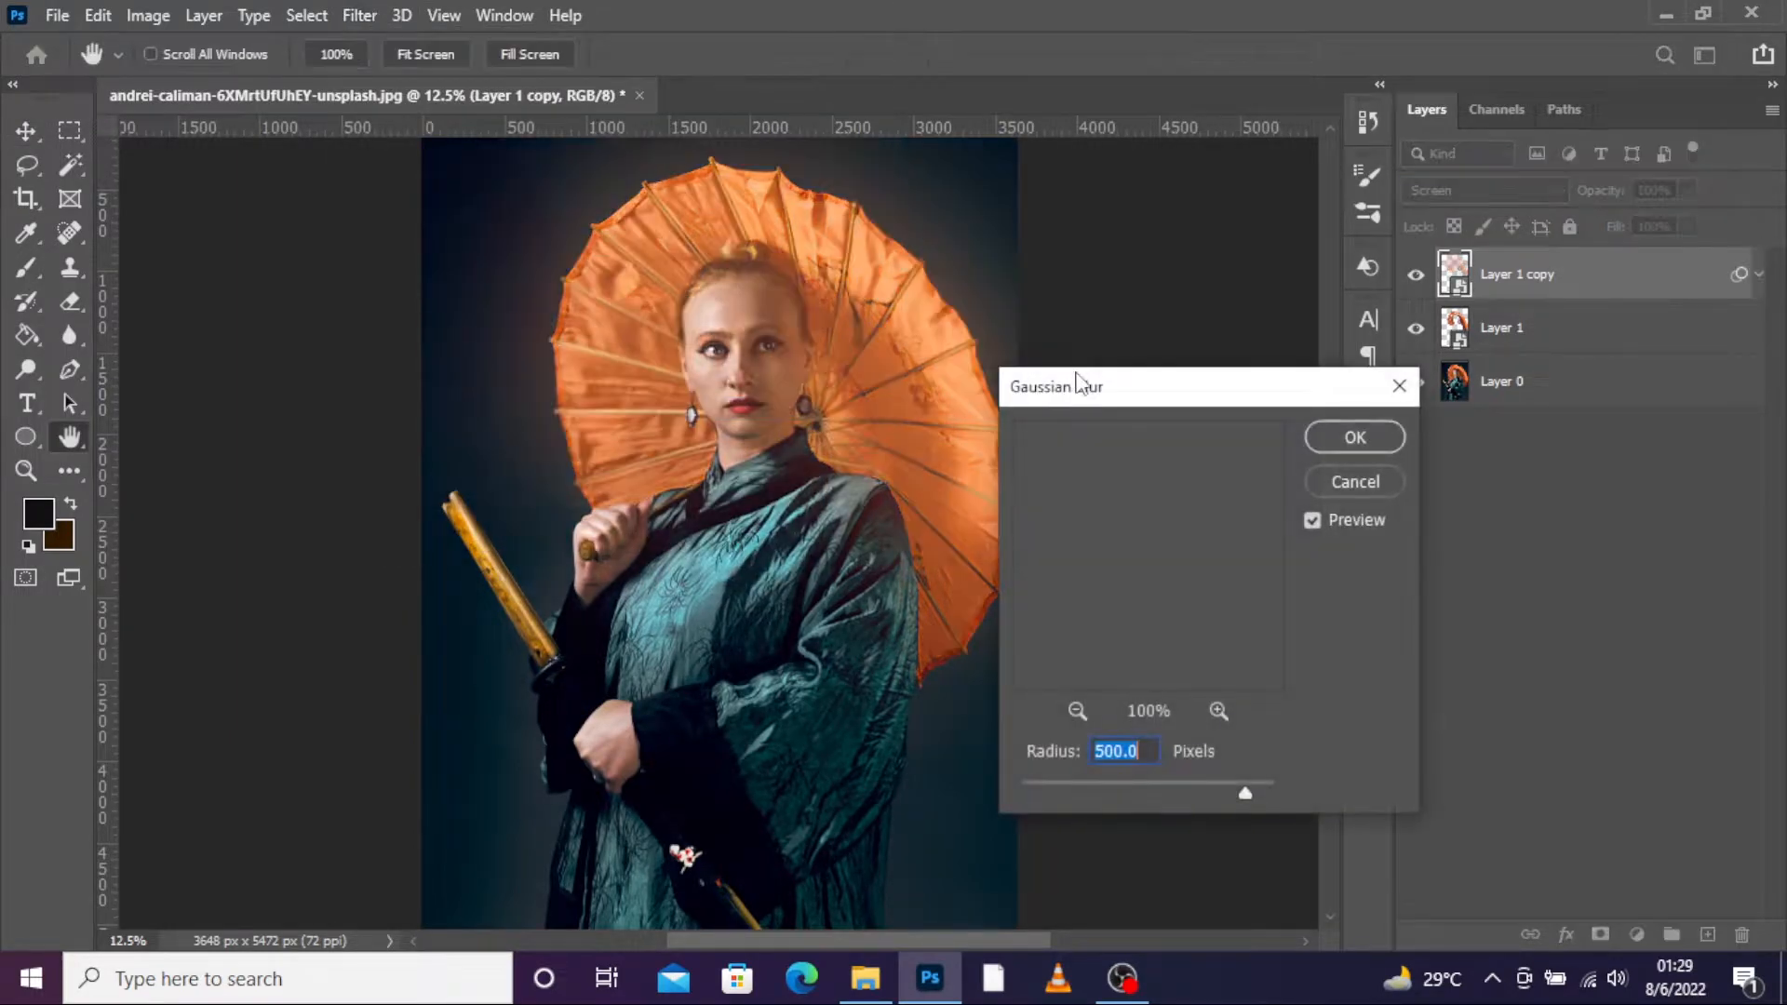
{"action": "type", "text": "5"}
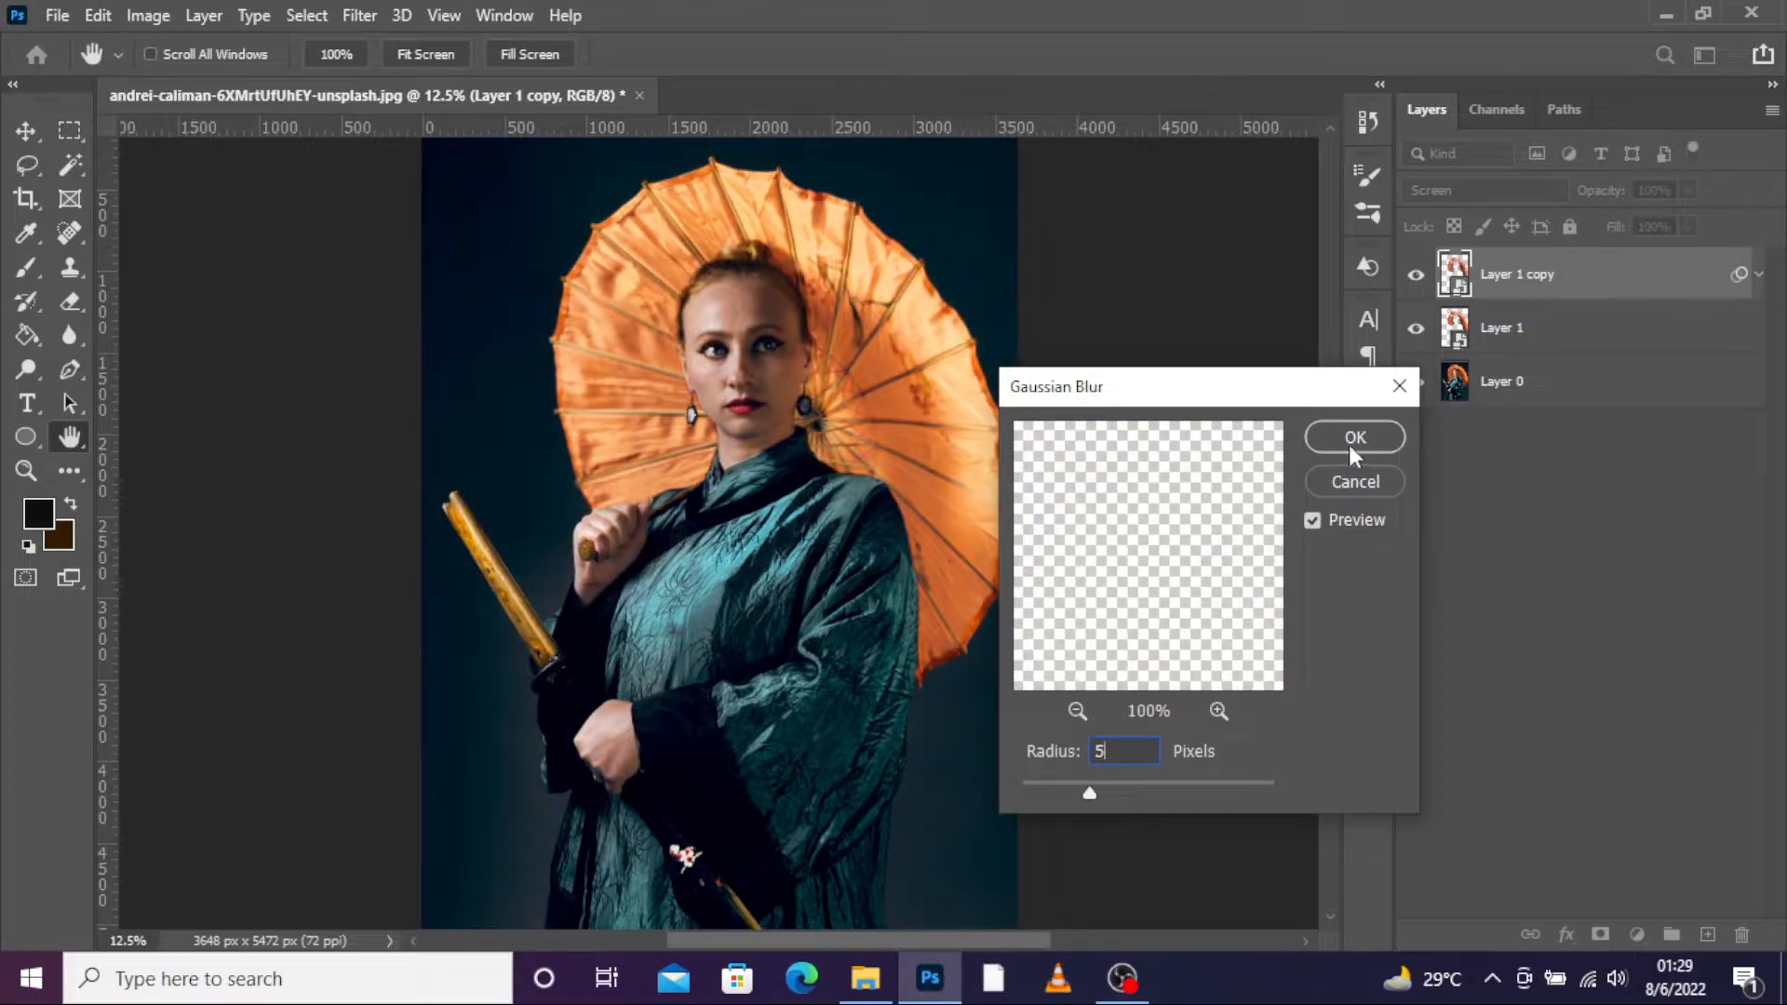
{"action": "left_click", "coordinate": [1348, 445]}
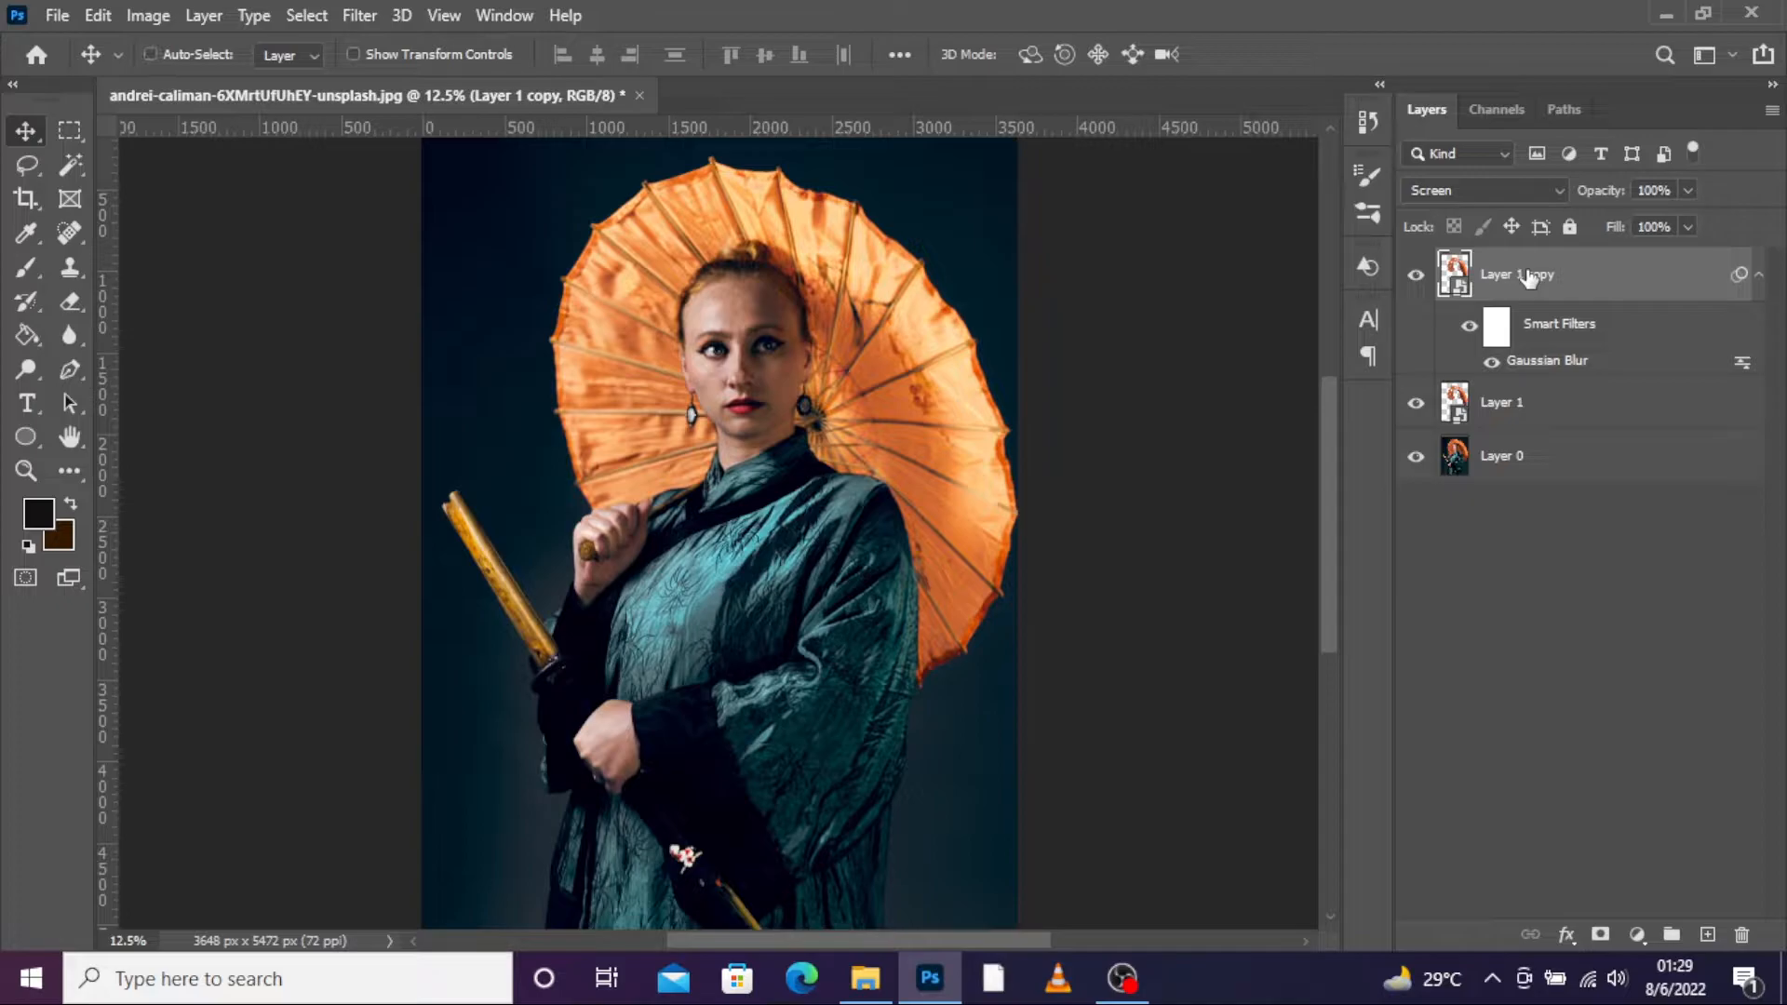
- Duplicate the blurred parasol layer and set the new copy's Gaussian Blur radius to 150 pixels
{"action": "key", "text": "ctrl+j"}
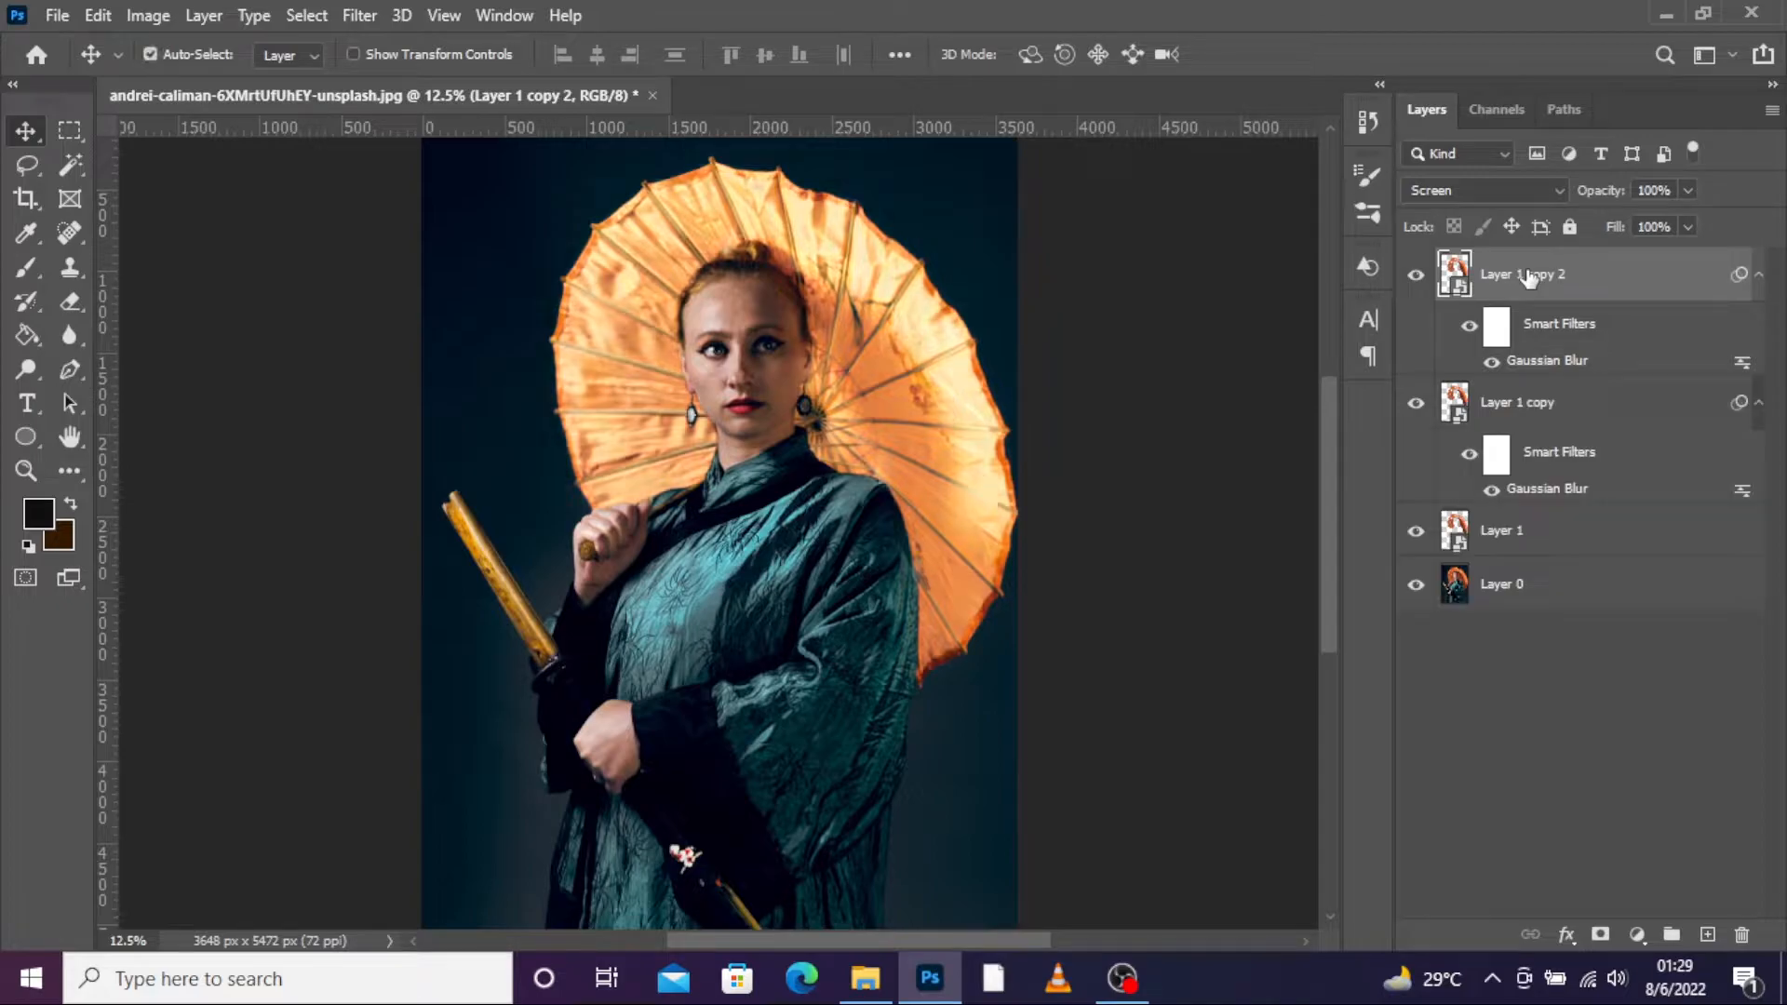
{"action": "double_click", "coordinate": [1534, 361]}
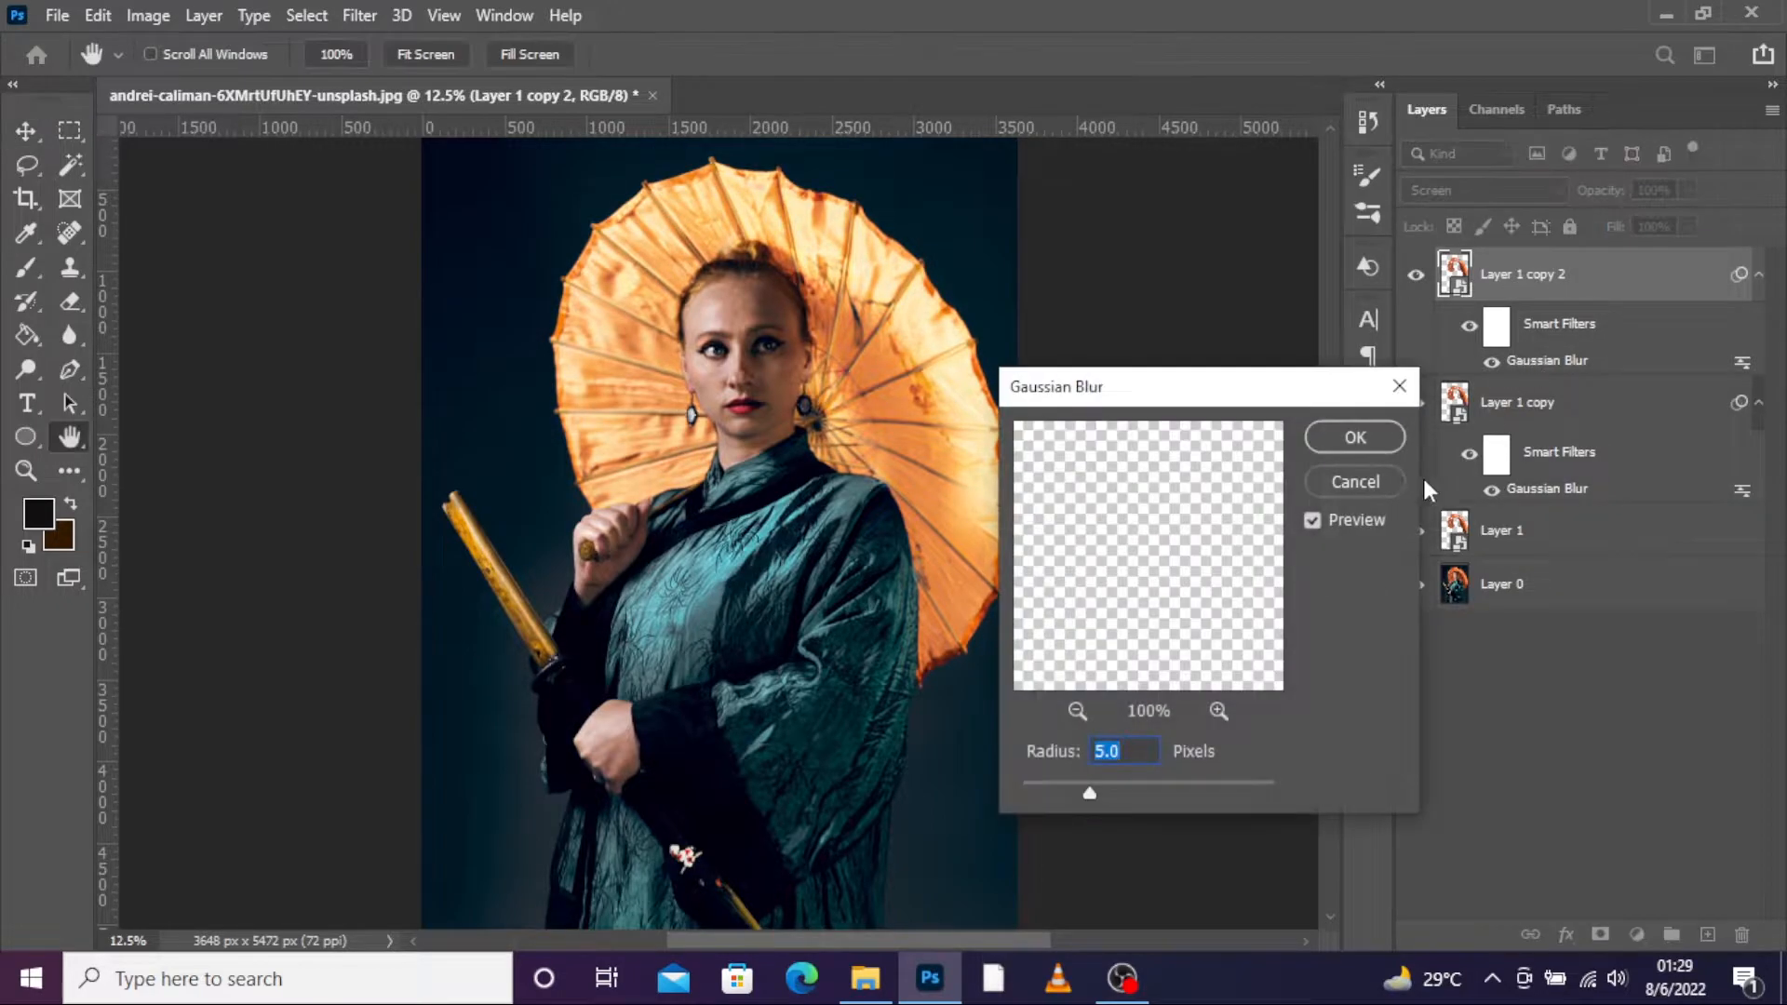
{"action": "type", "text": "150"}
{"action": "left_click", "coordinate": [1354, 438]}
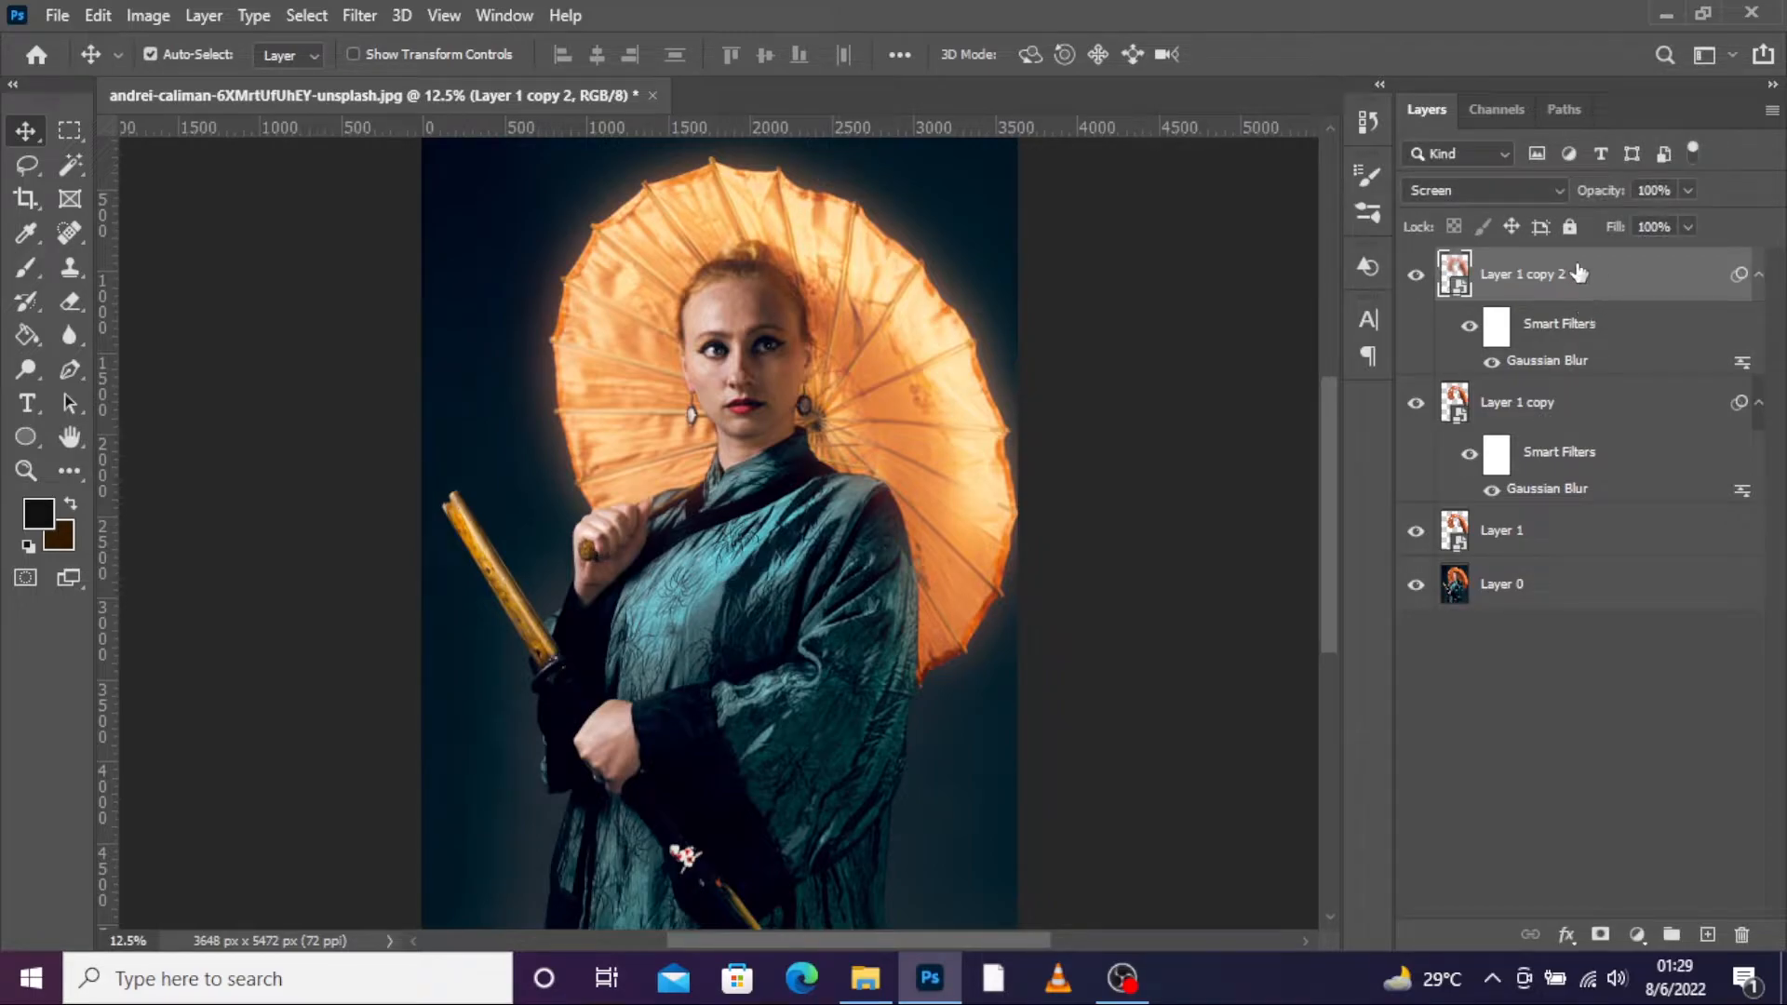
- Create another copy of the top glow layer with a 300-pixel Gaussian Blur and 76% opacity
{"action": "key", "text": "ctrl+j"}
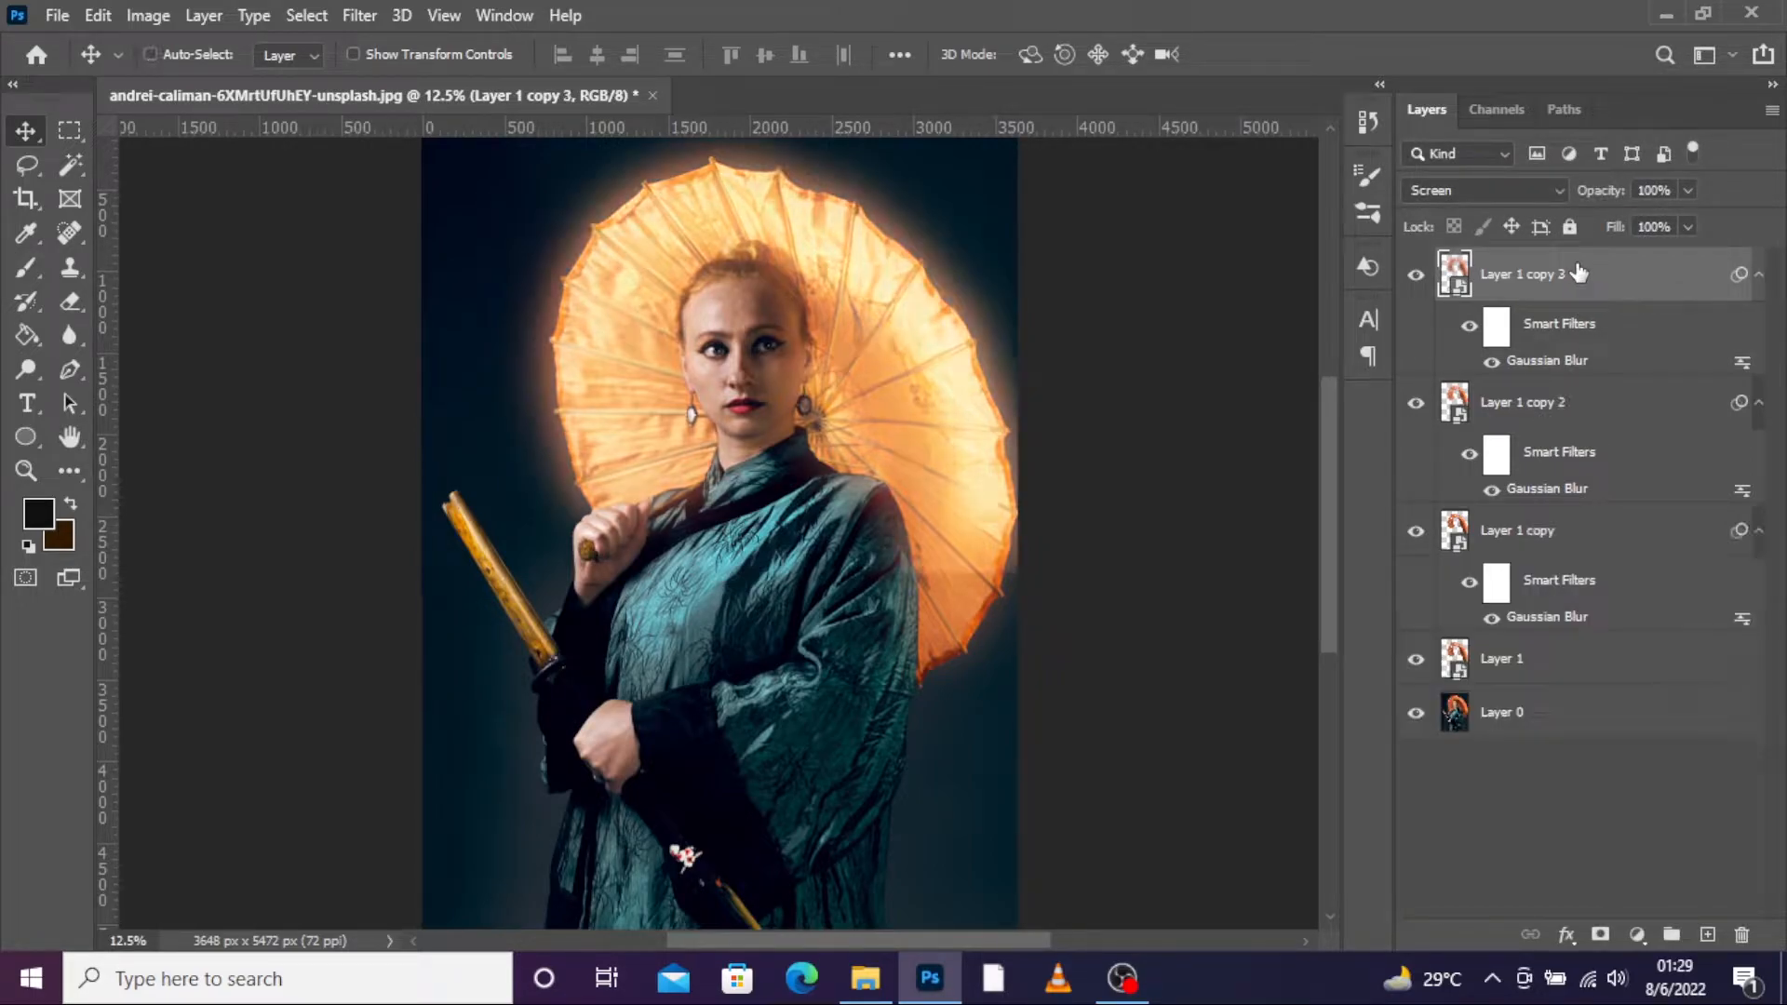
{"action": "double_click", "coordinate": [1547, 361]}
{"action": "type", "text": "300"}
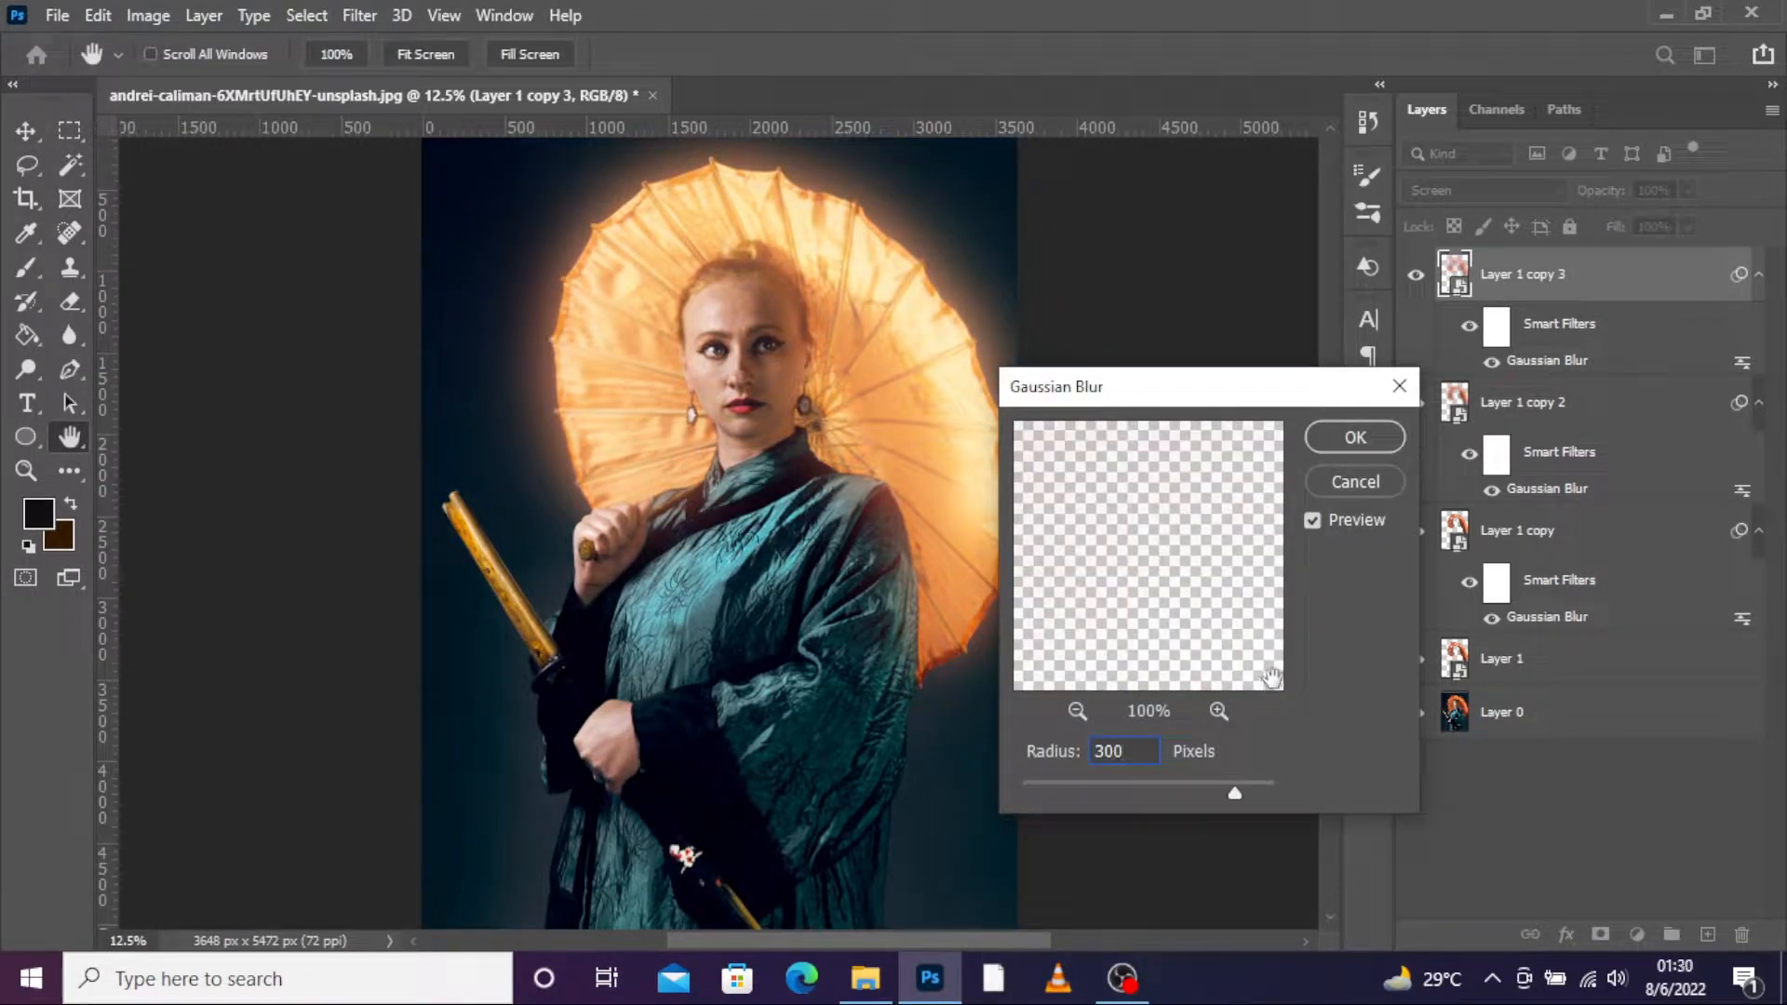
{"action": "left_click", "coordinate": [1346, 446]}
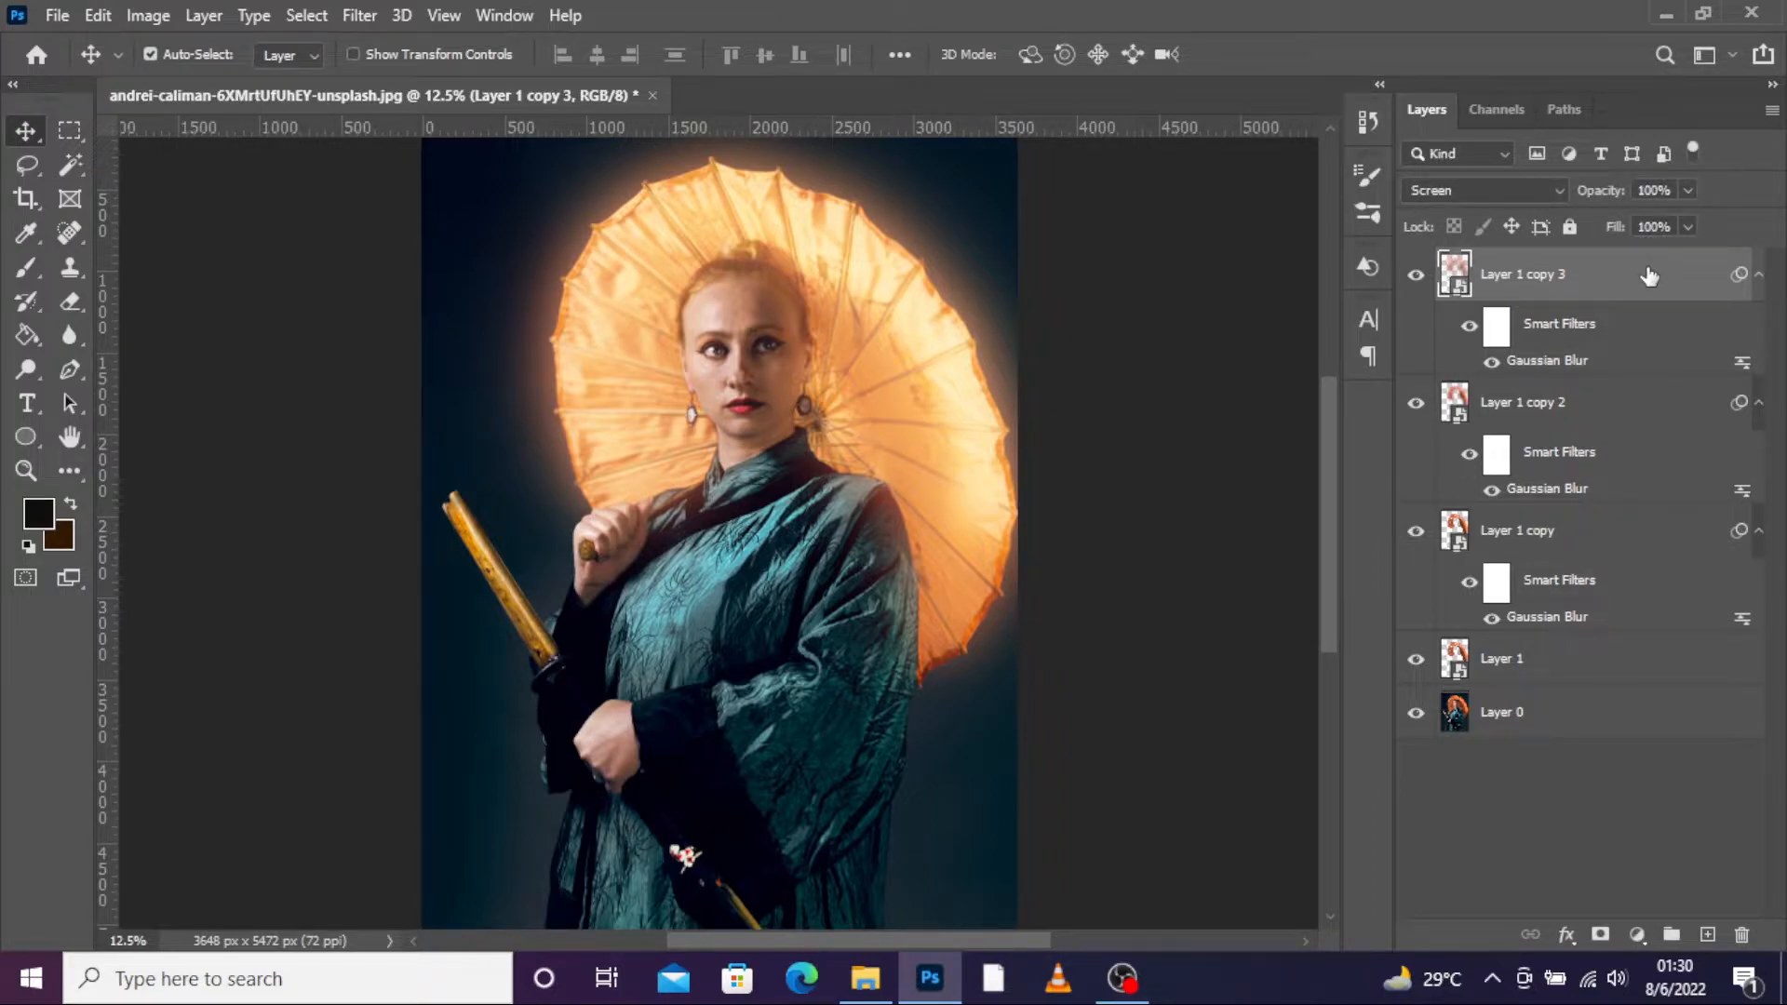
{"action": "left_click", "coordinate": [1687, 190]}
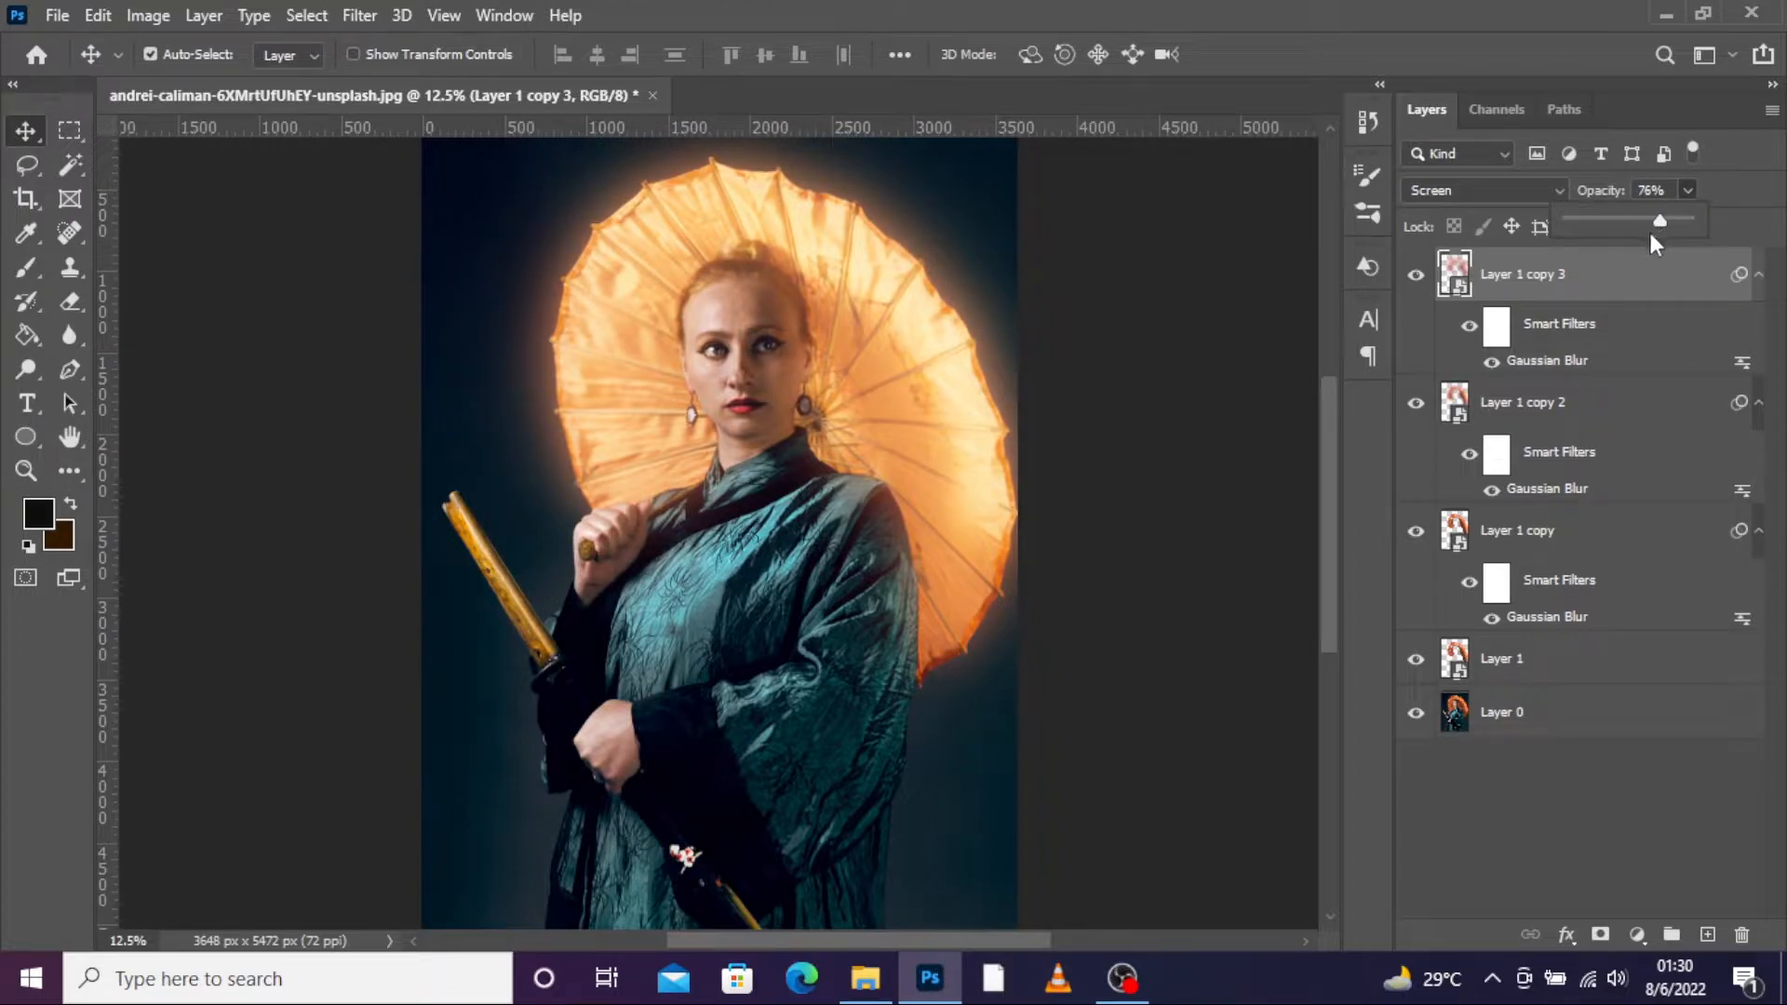
{"action": "left_click", "coordinate": [1690, 193]}
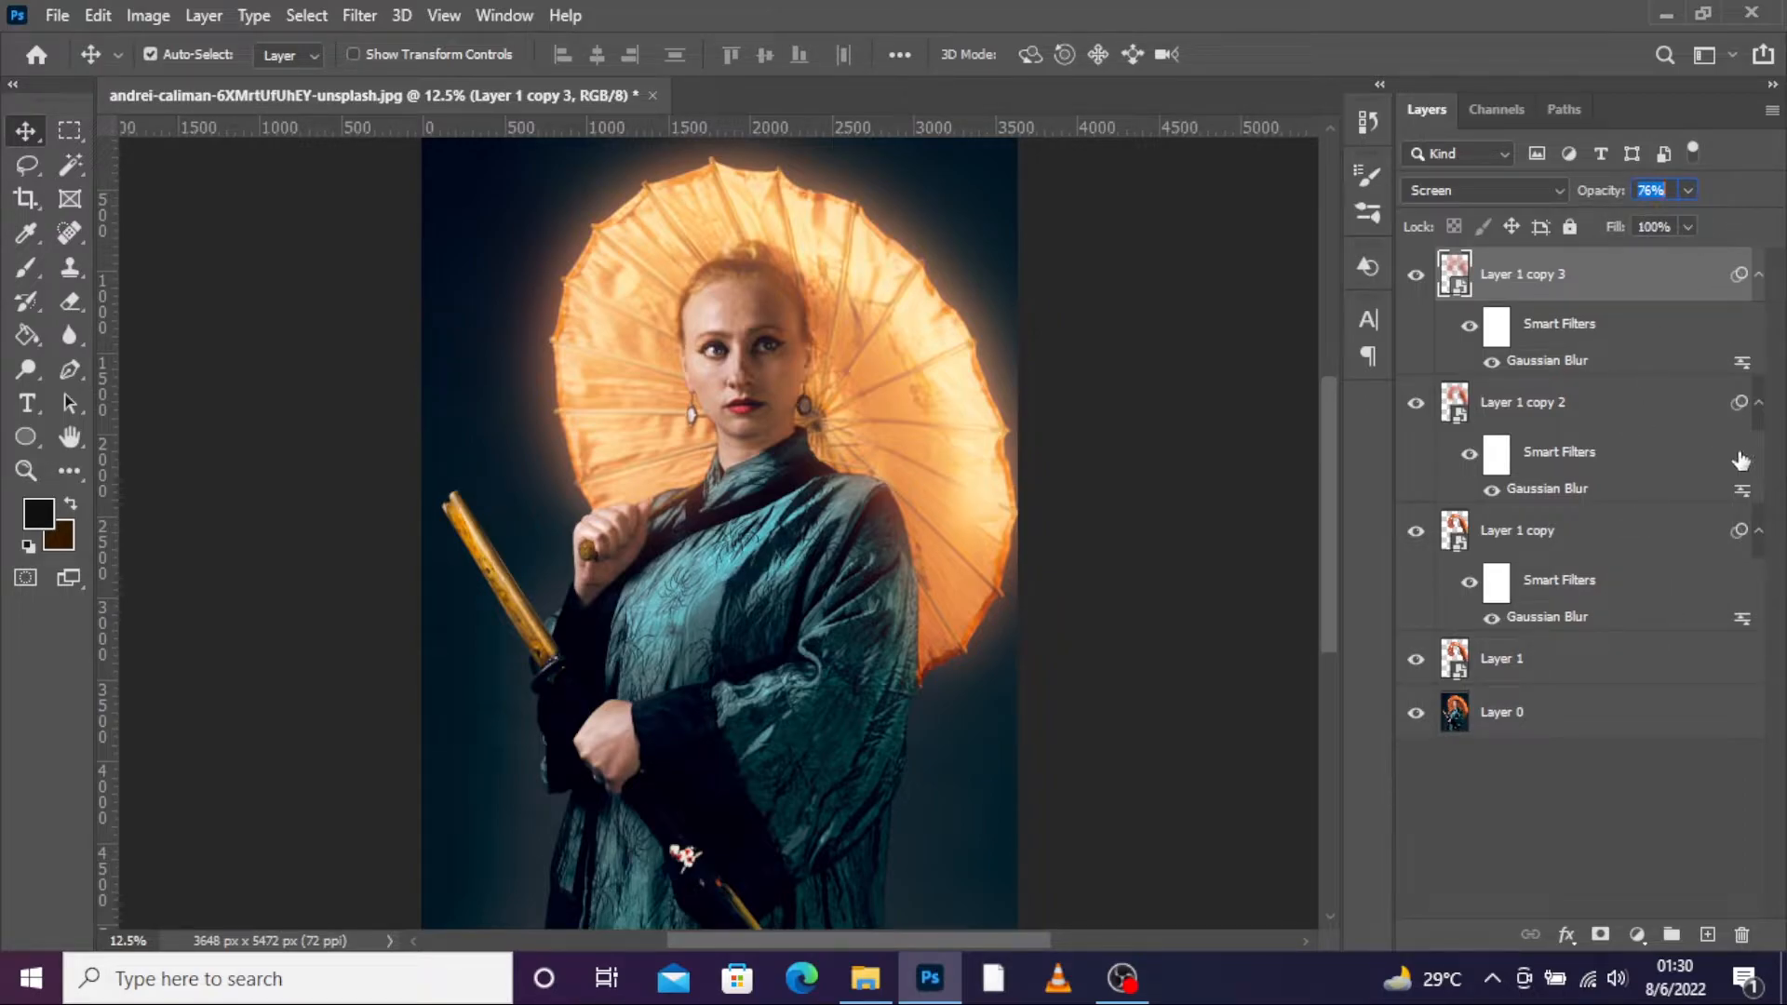
- Add a Hue/Saturation adjustment with Colorize enabled above Layer 1 and clip it to that layer
{"action": "left_click", "coordinate": [1599, 672]}
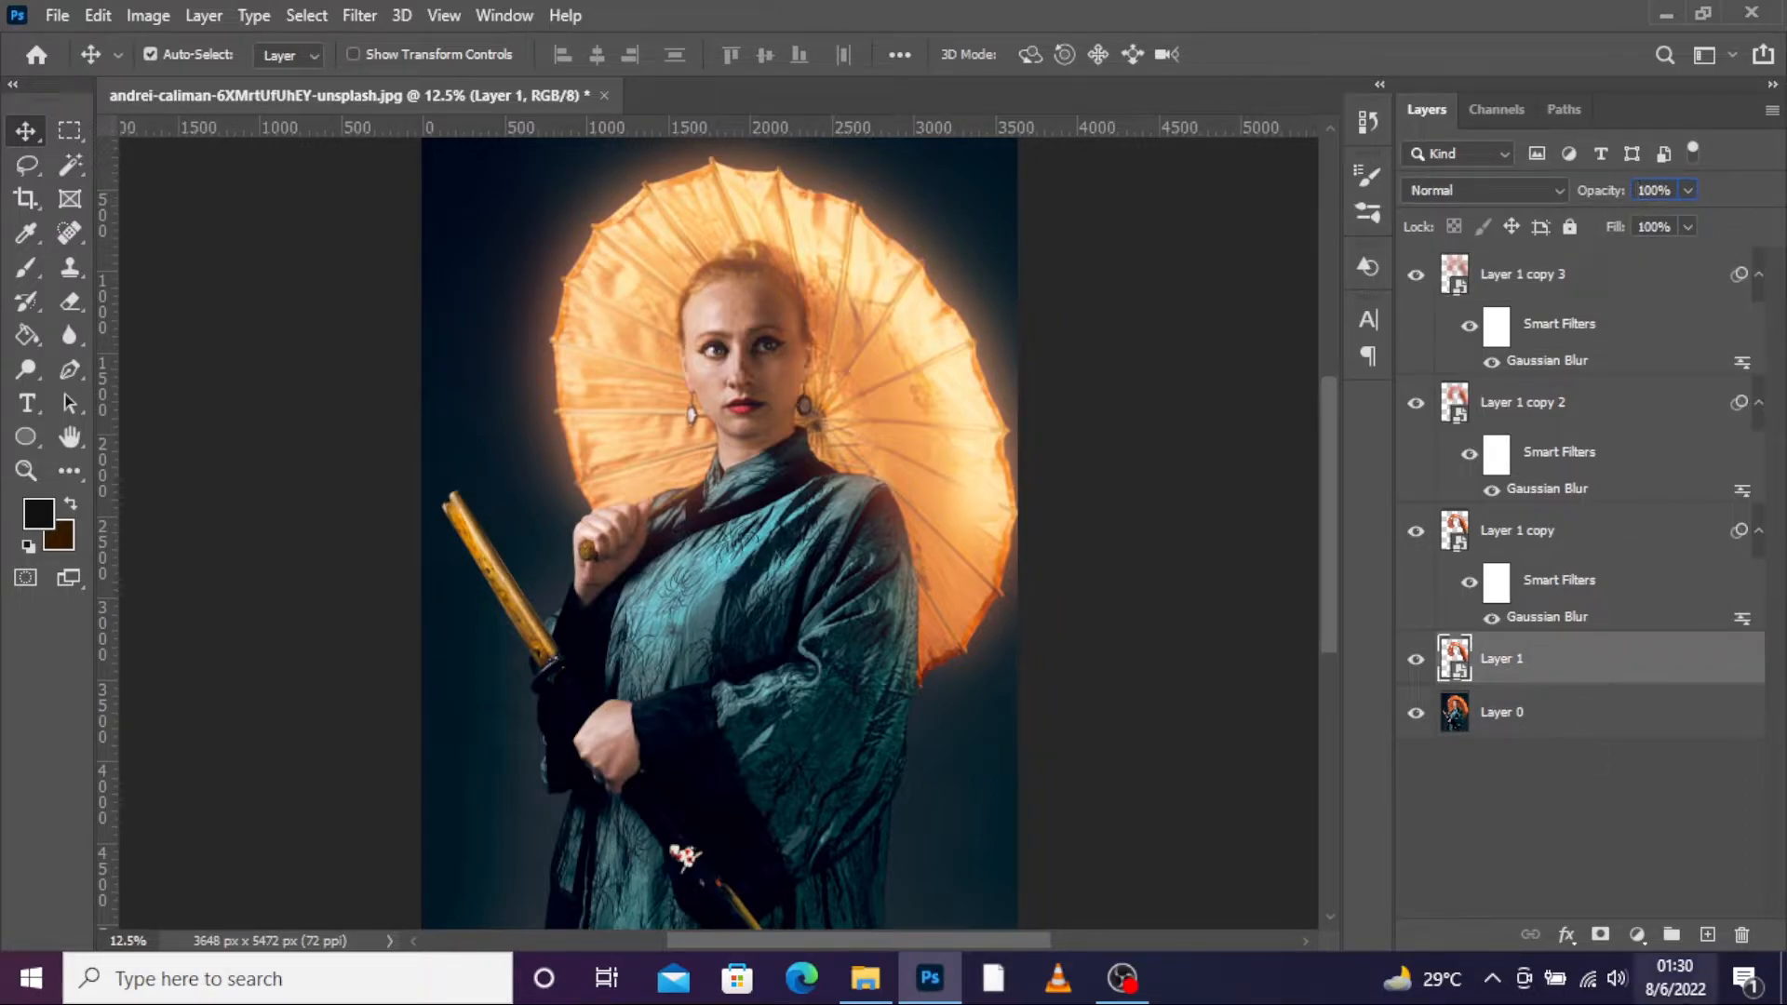
{"action": "left_click", "coordinate": [1637, 931]}
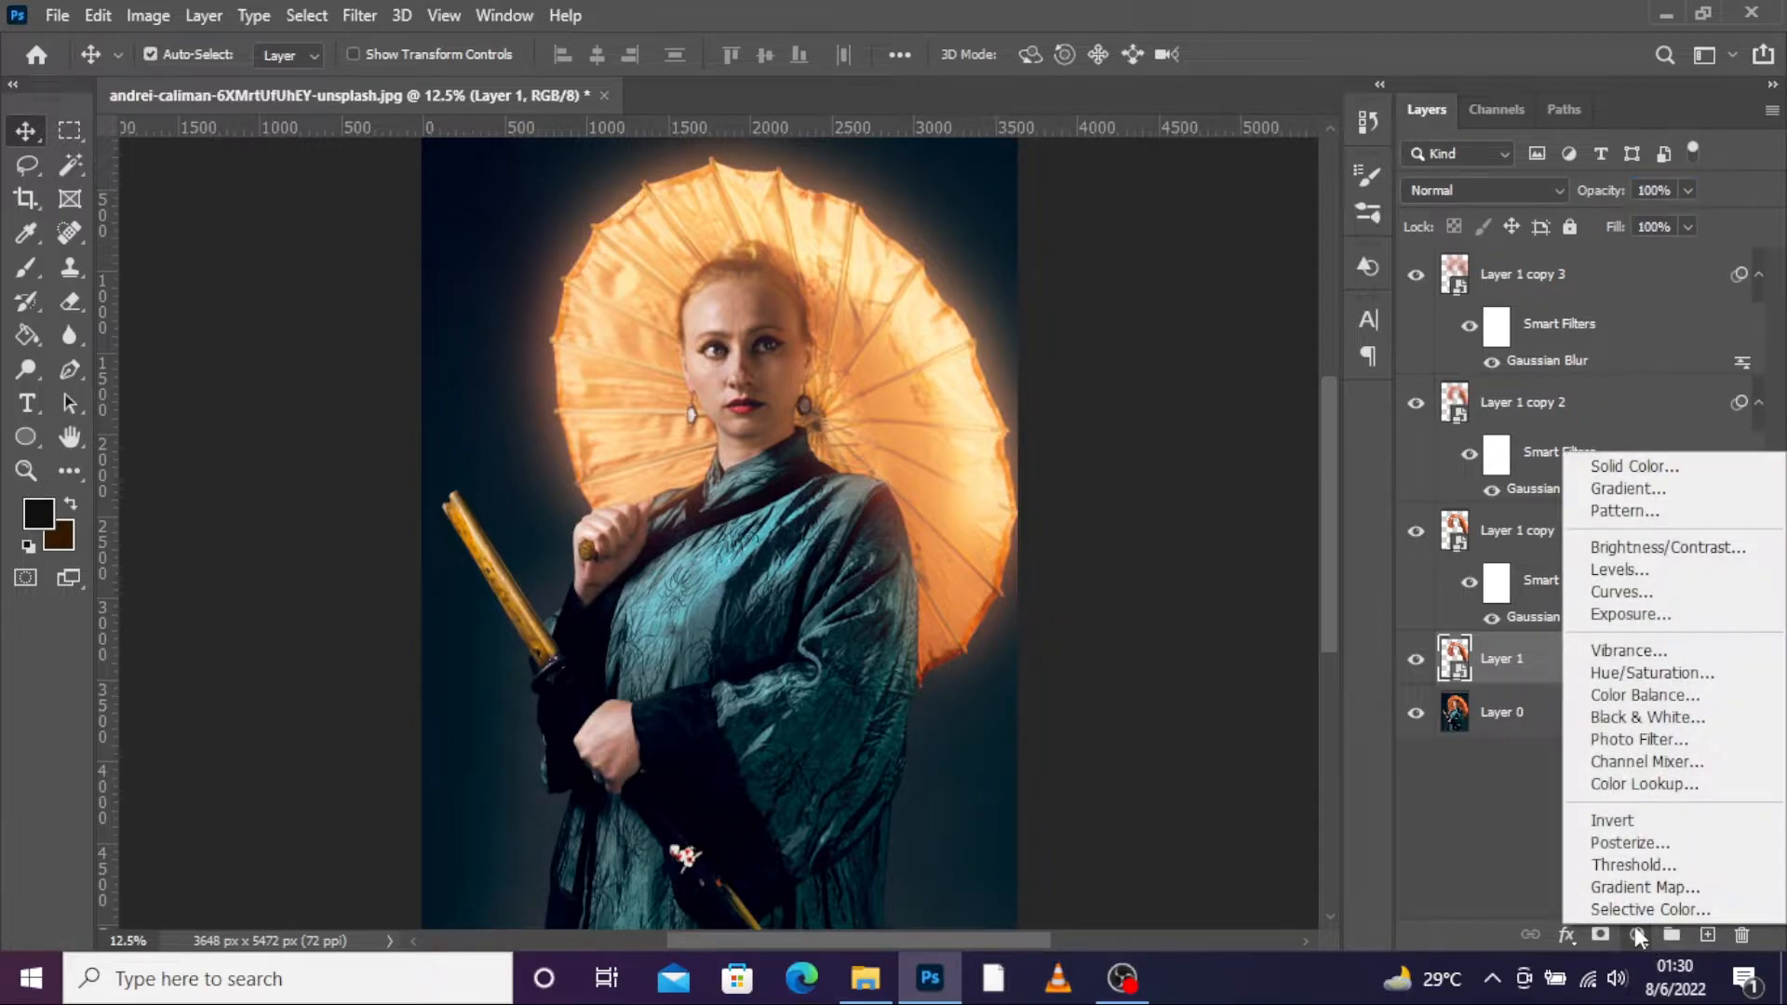
{"action": "left_click", "coordinate": [1645, 672]}
{"action": "left_click", "coordinate": [1401, 499]}
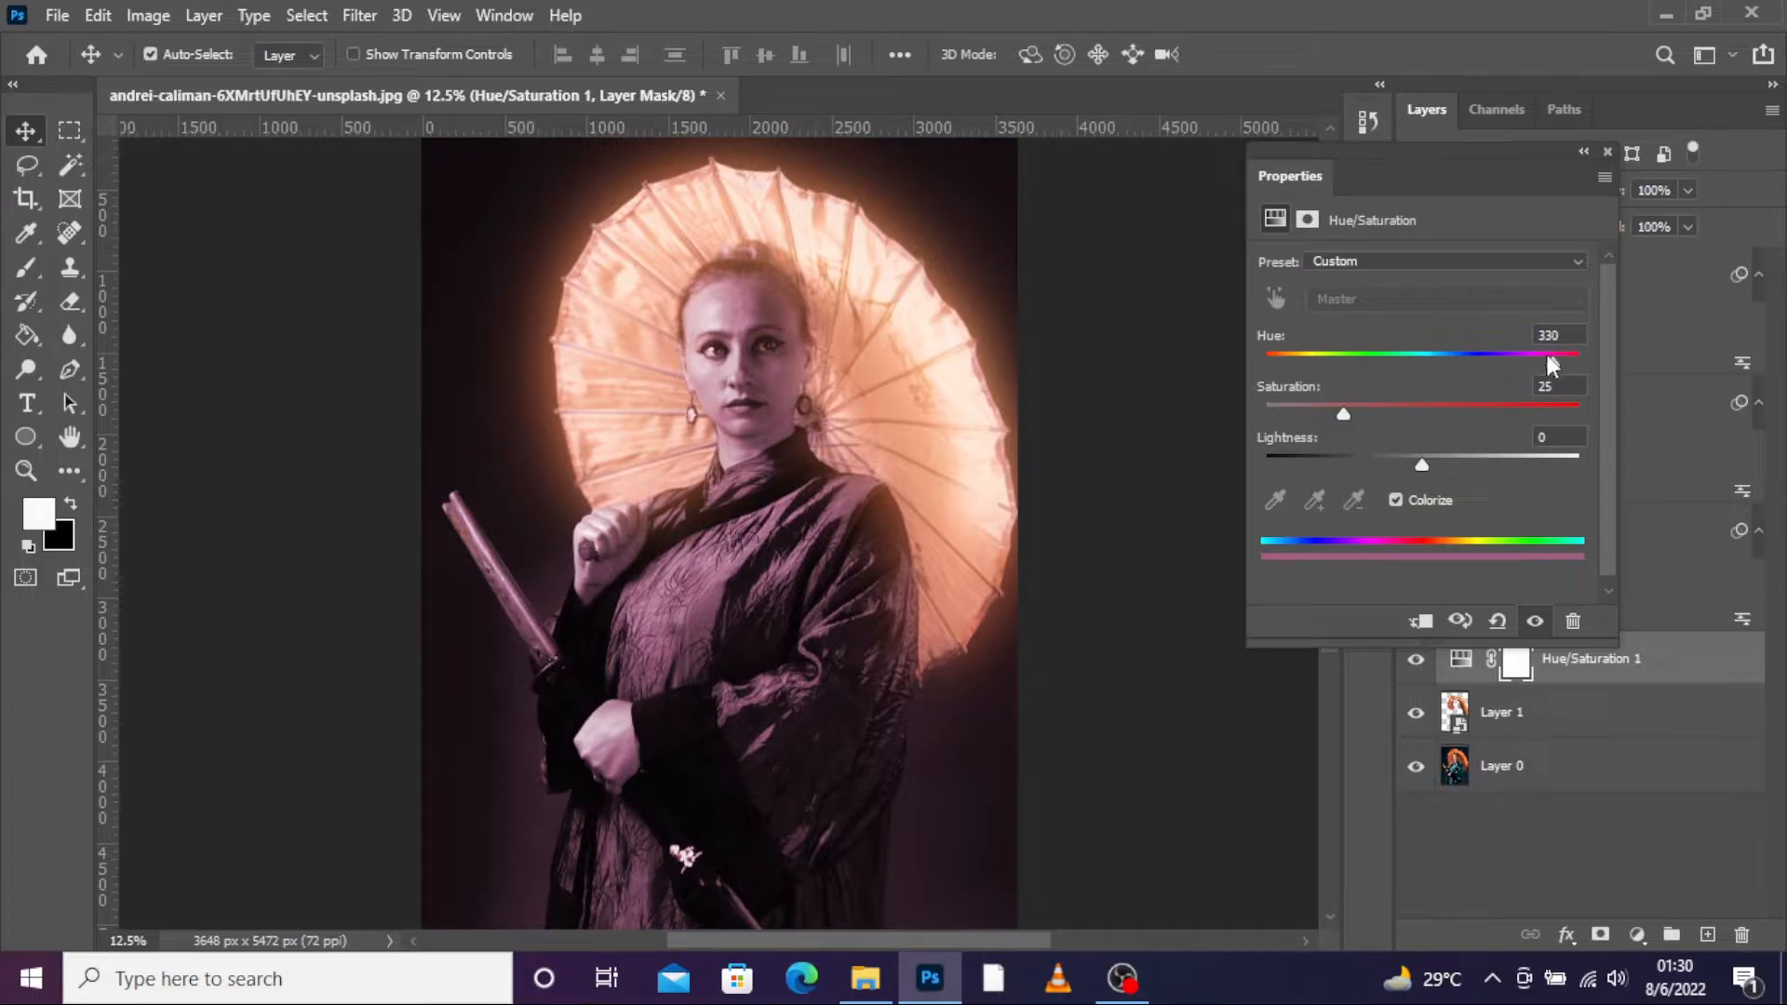
{"action": "left_click_drag", "start_coordinate": [1493, 359], "coordinate": [1352, 361]}
{"action": "left_click", "coordinate": [1419, 619]}
- Set the clipped Hue/Saturation adjustment's hue to 15 and saturation to 72
{"action": "left_click_drag", "start_coordinate": [1348, 361], "coordinate": [1279, 358]}
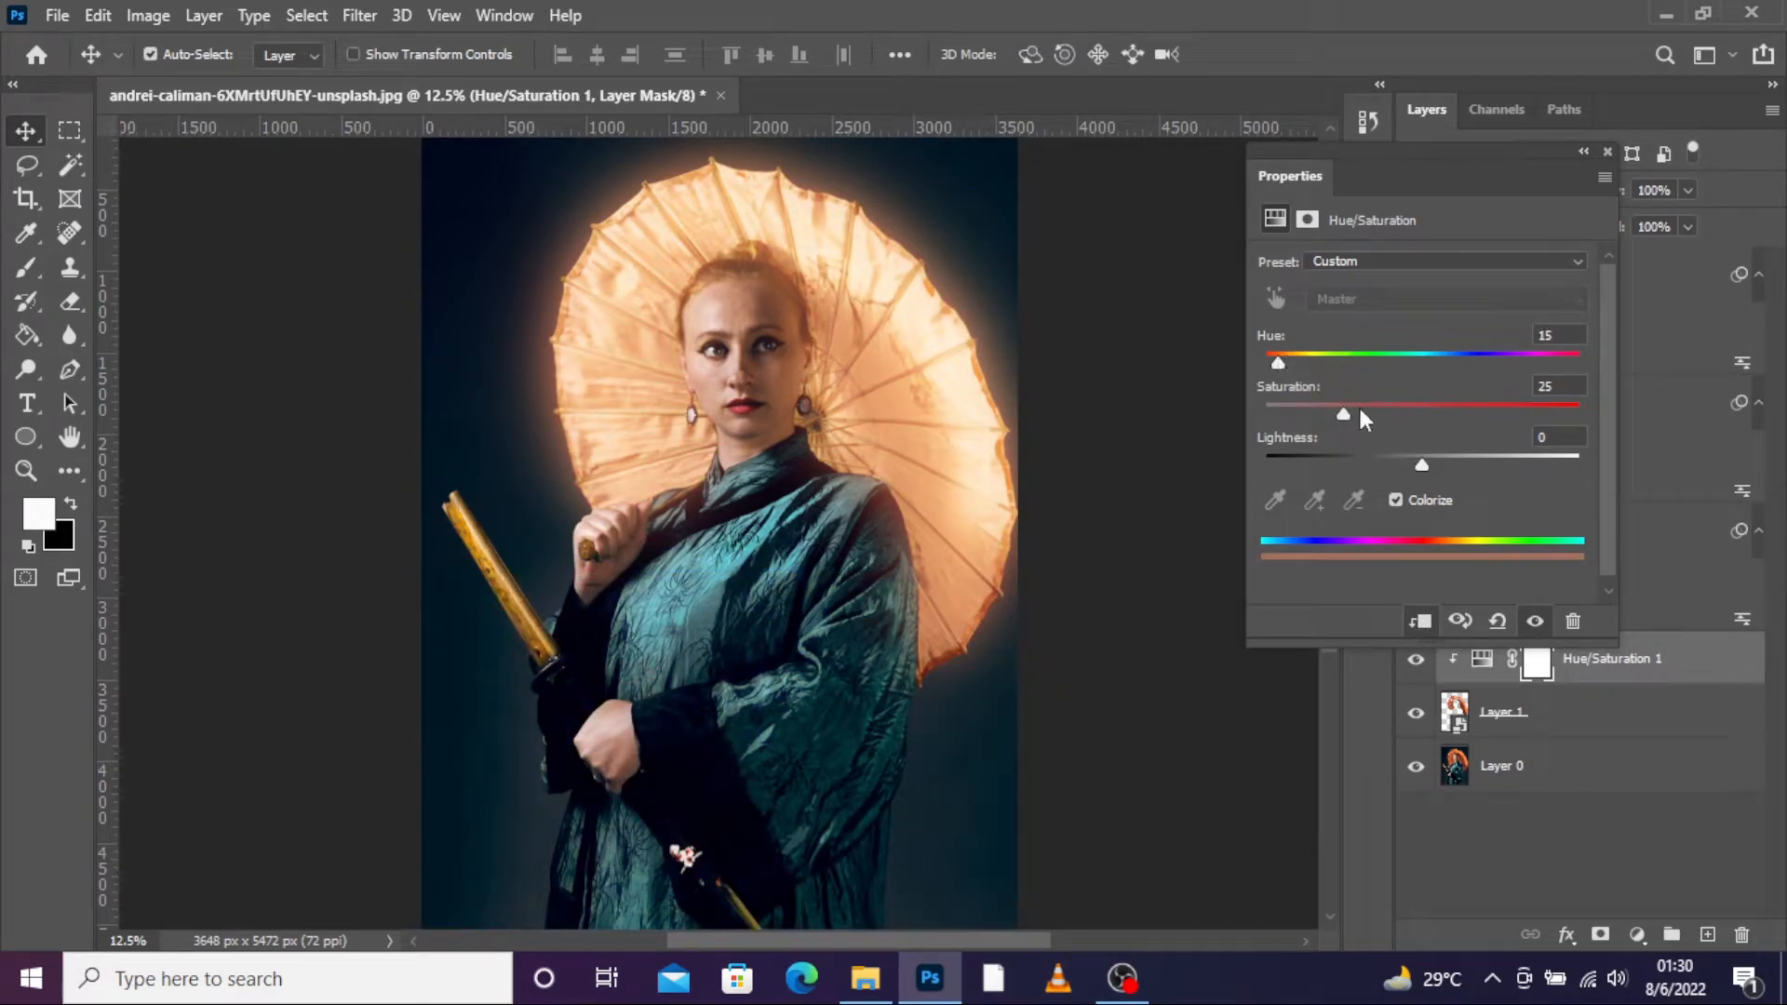
{"action": "left_click_drag", "start_coordinate": [1383, 413], "coordinate": [1491, 414]}
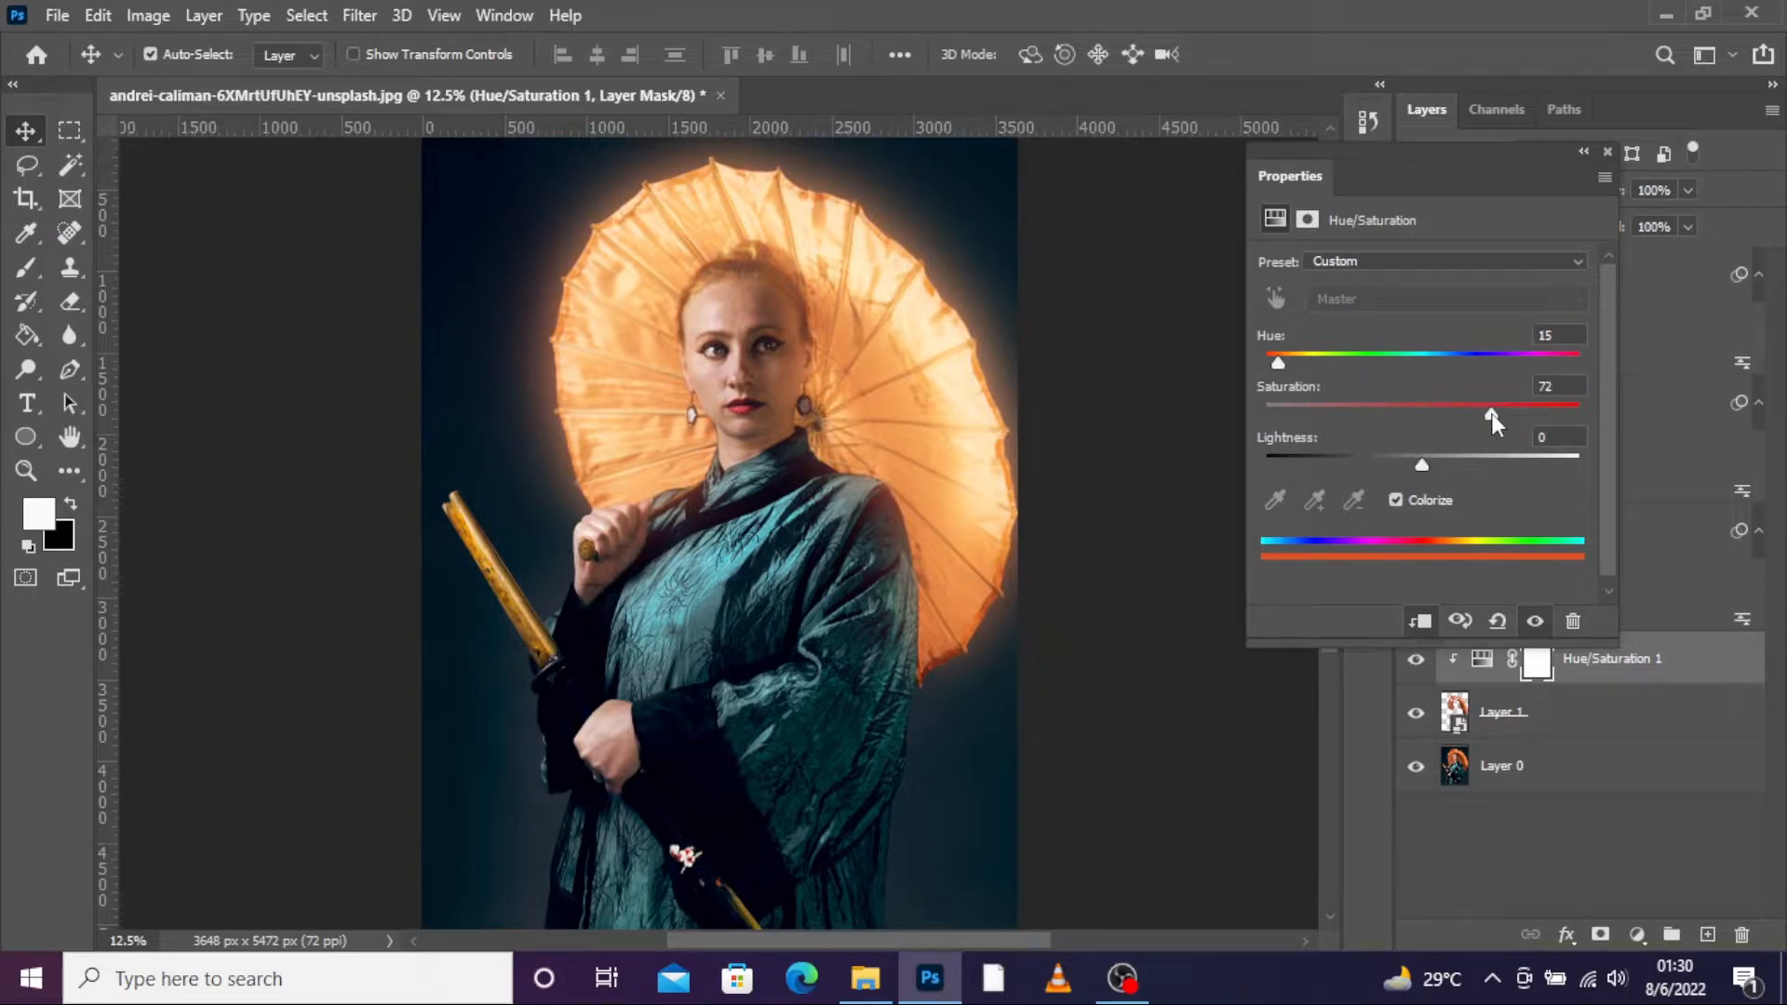
{"action": "left_click", "coordinate": [1608, 150]}
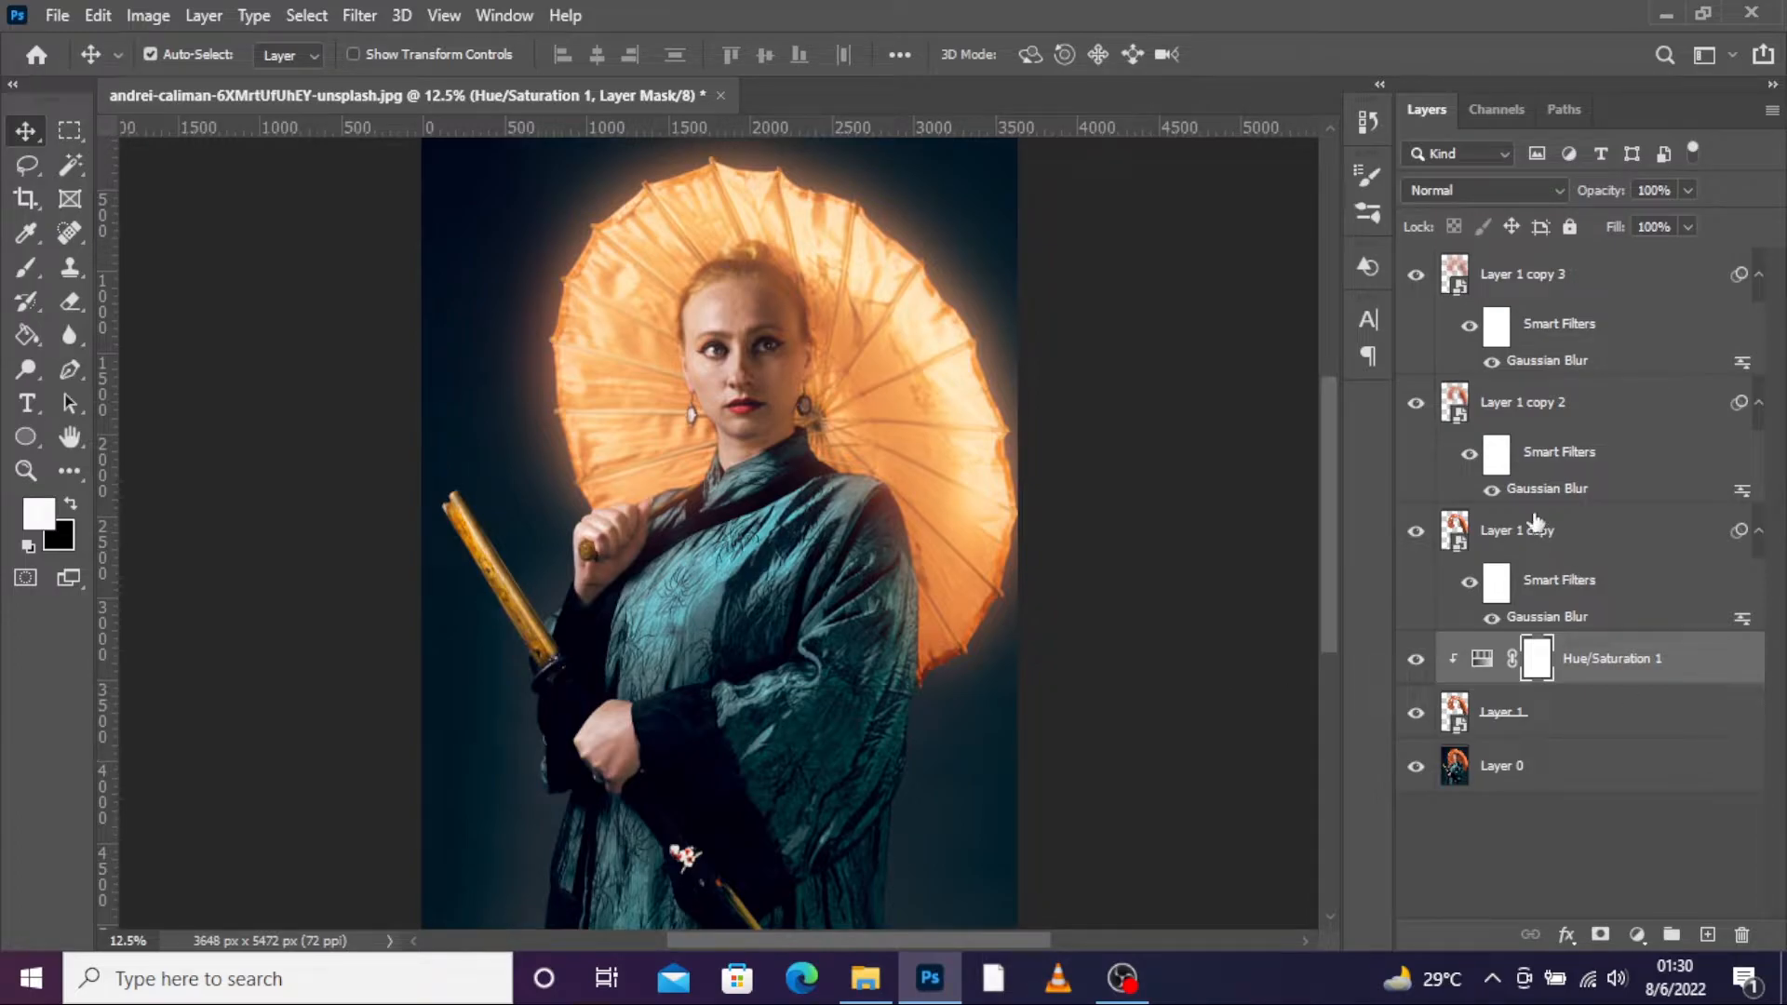
- Group Layer 1, its clipped Hue/Saturation adjustment and the three blurred copies, and name the group Glow 1
{"action": "left_click", "coordinate": [1535, 713]}
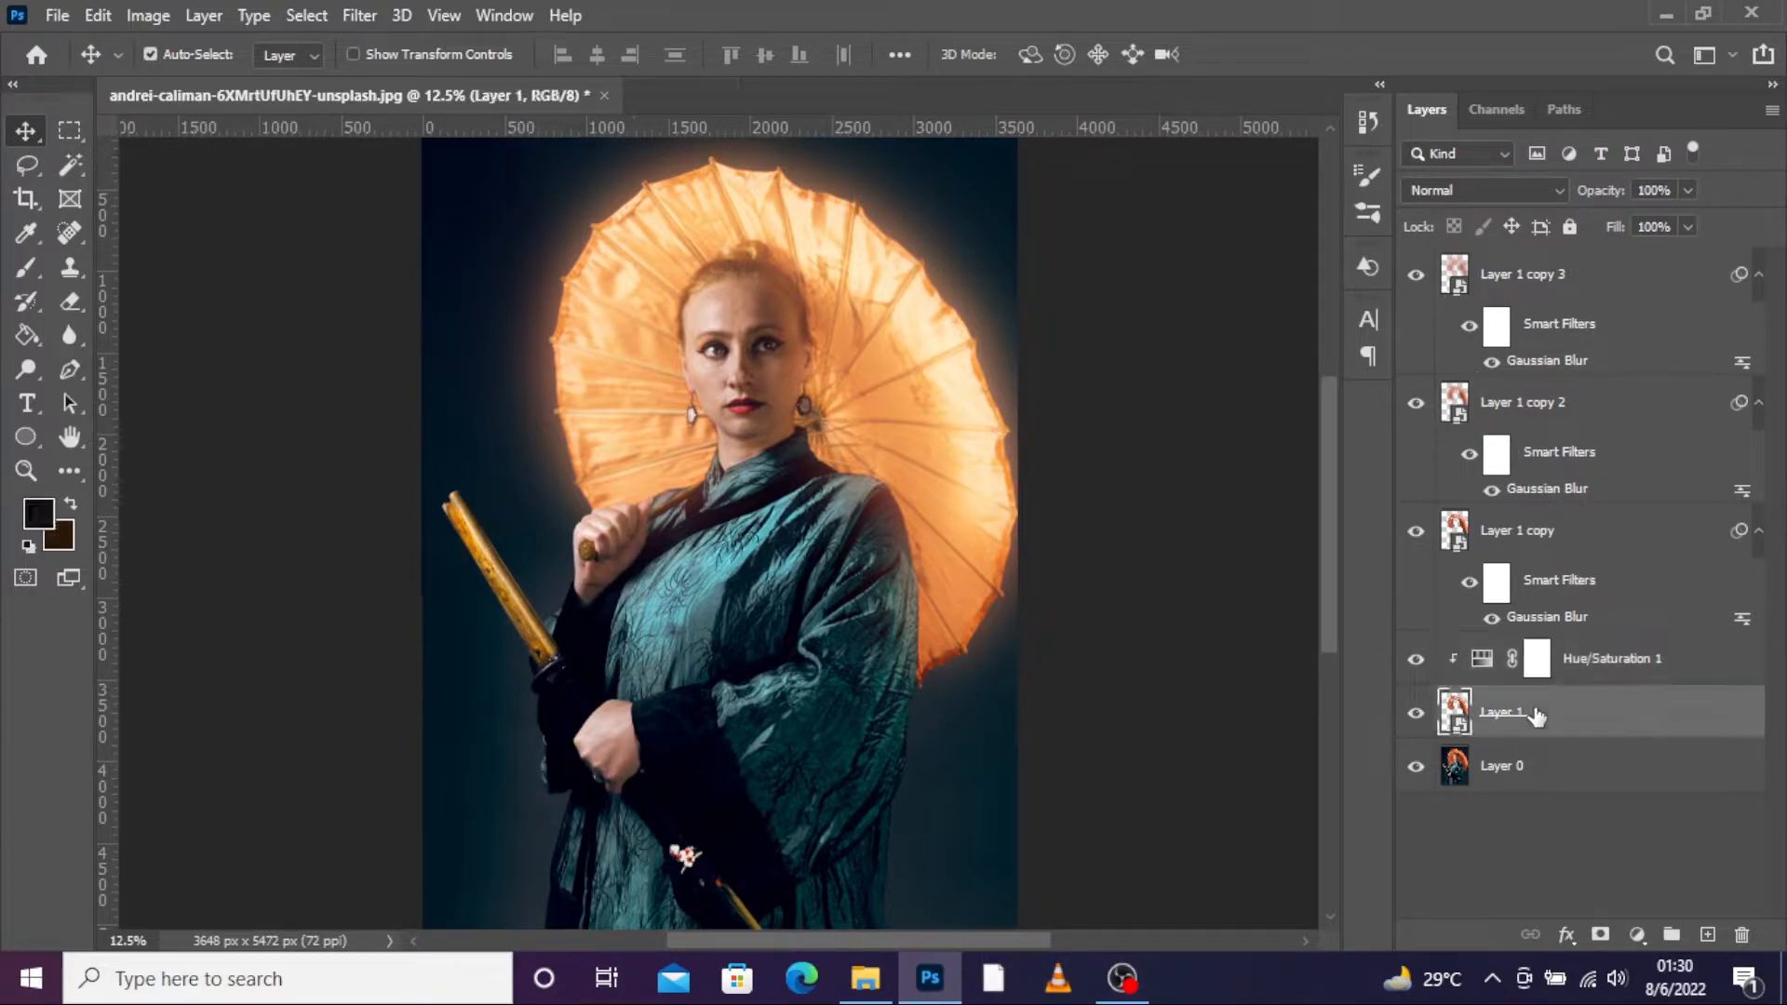
{"action": "left_click", "coordinate": [1484, 279]}
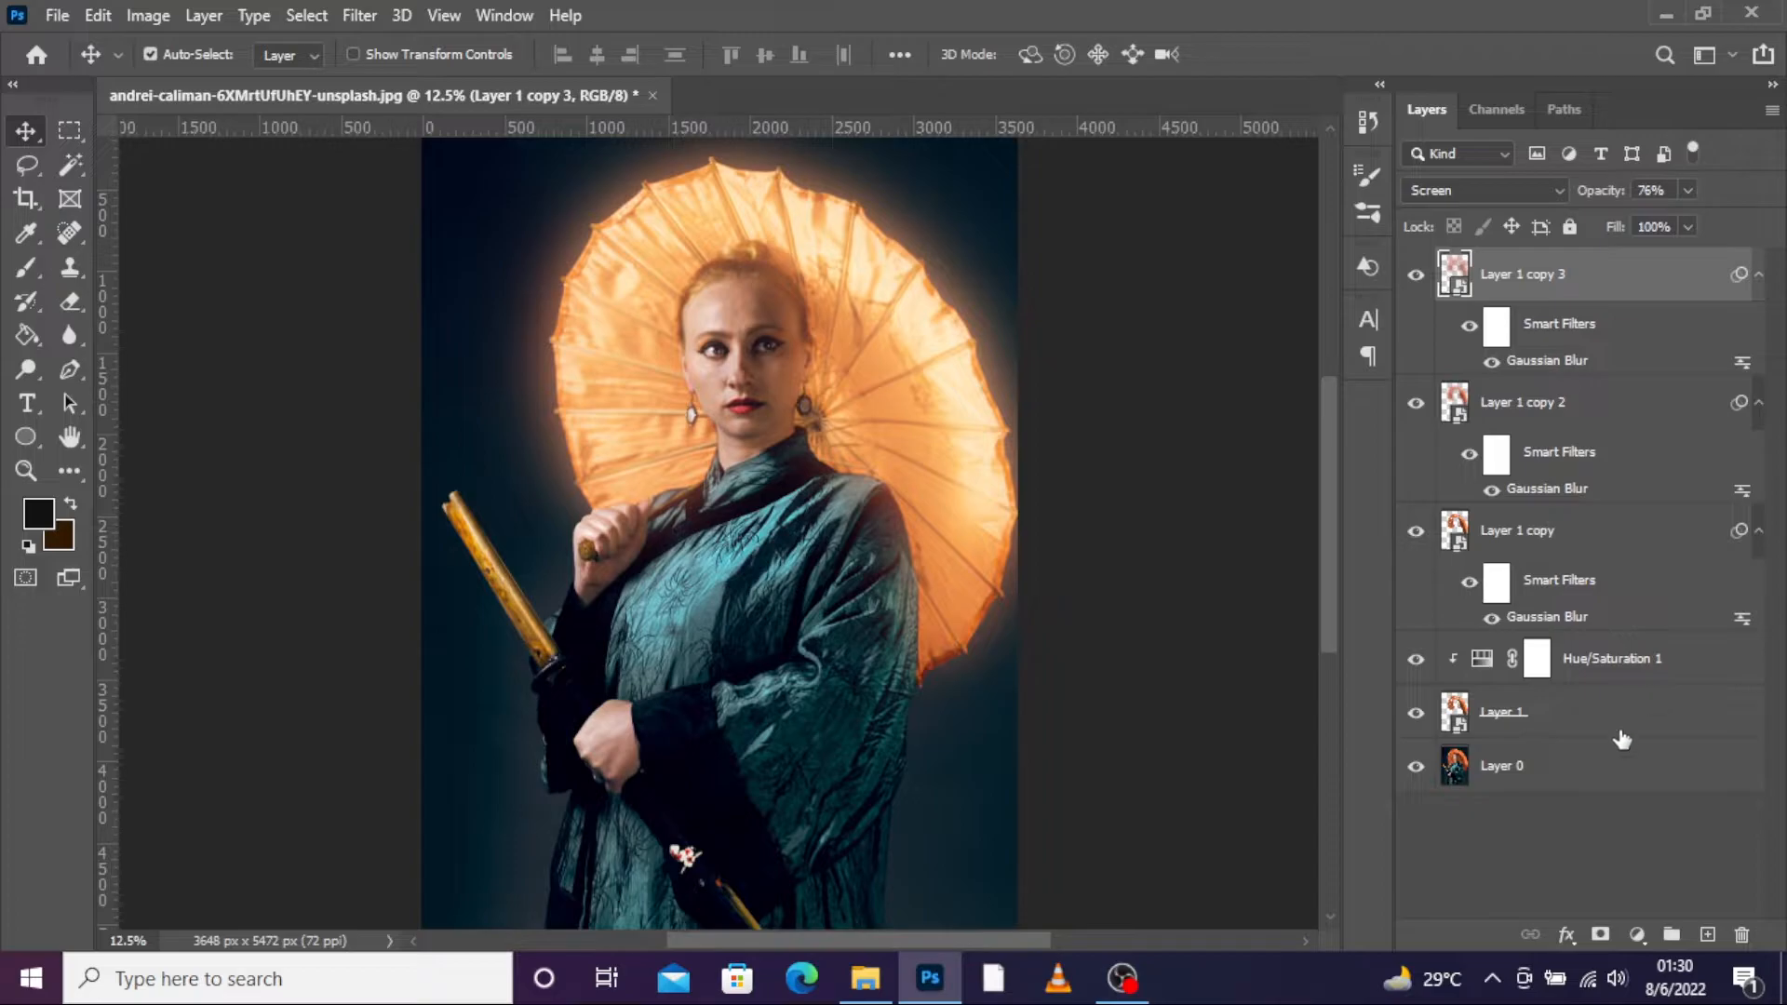
{"action": "left_click", "coordinate": [1509, 735], "text": "shift"}
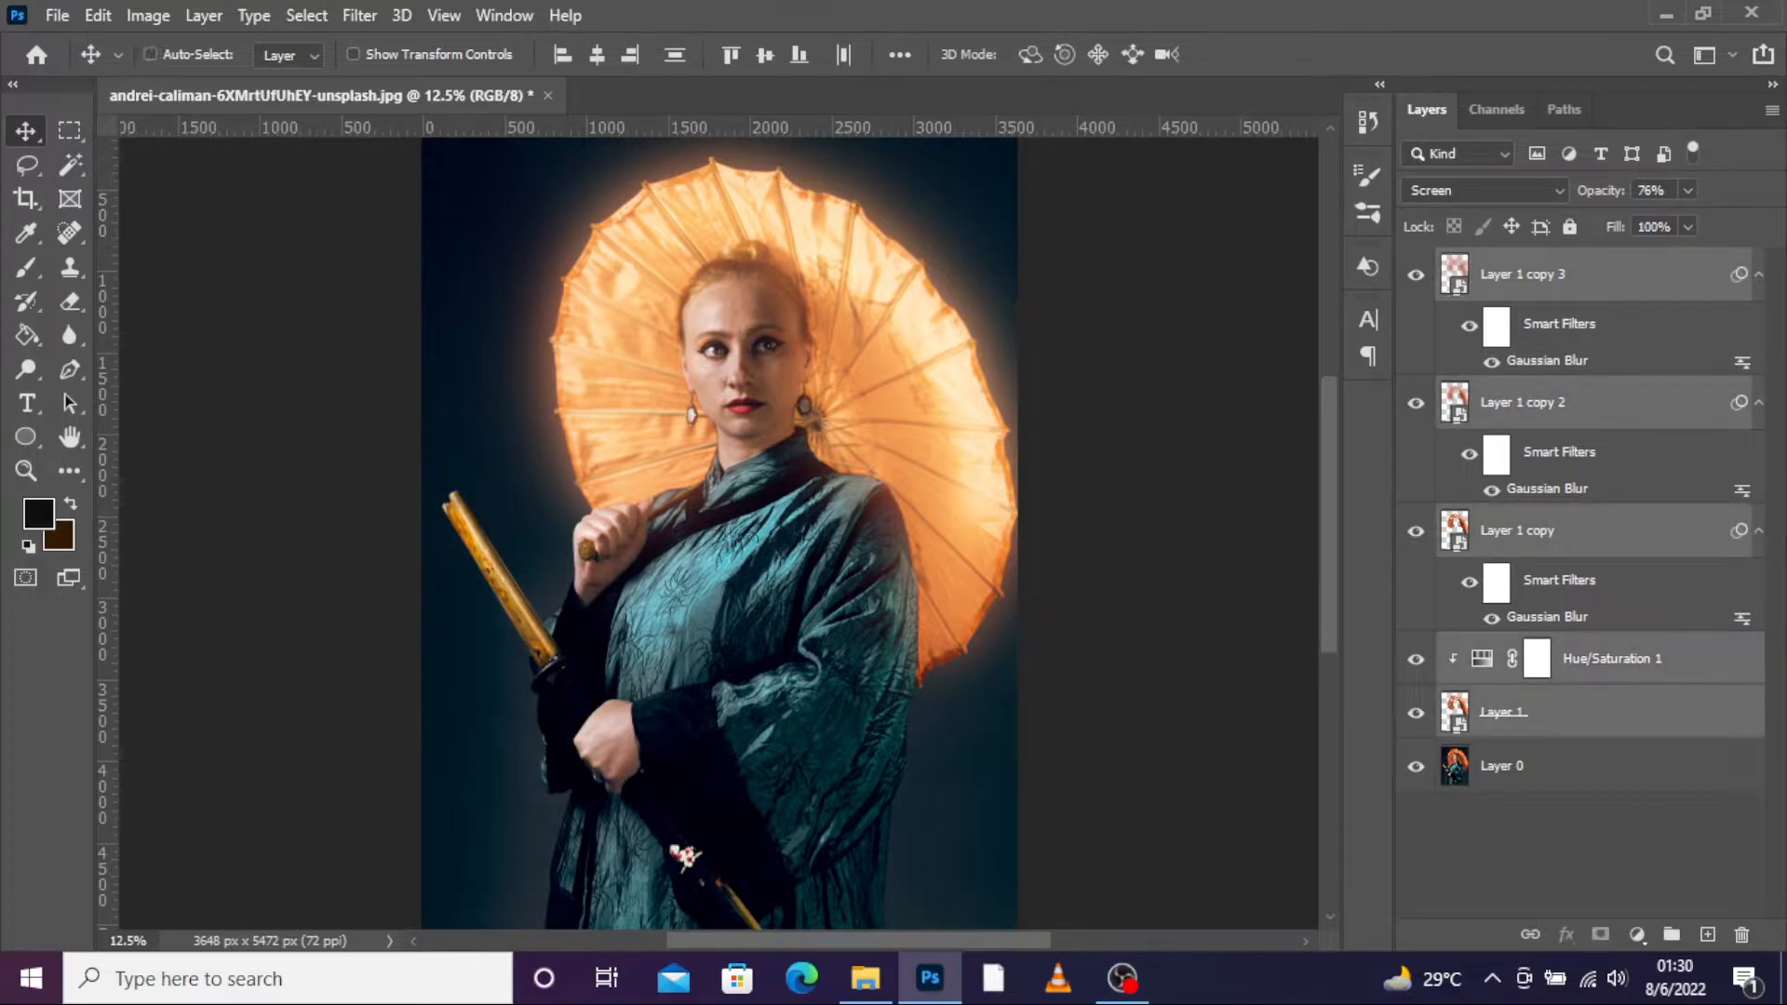
{"action": "key", "text": "ctrl+g"}
{"action": "double_click", "coordinate": [1518, 262]}
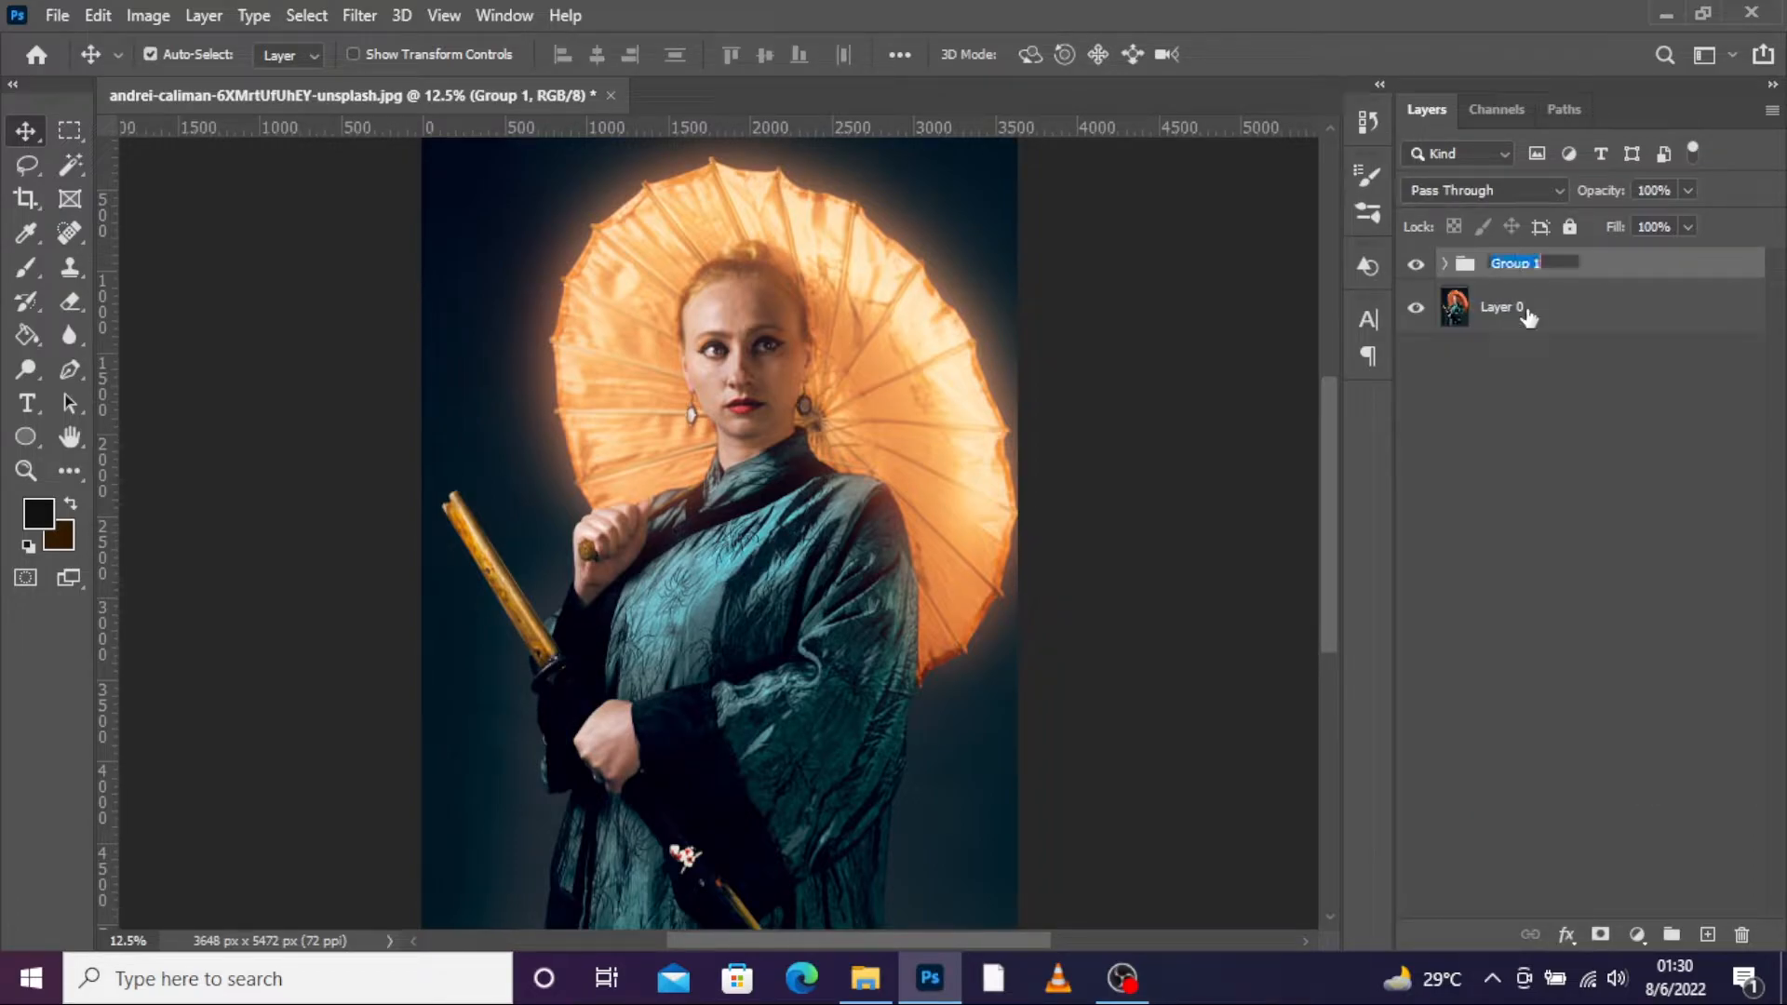
{"action": "type", "text": "Glow 1"}
{"action": "left_click", "coordinate": [1600, 538]}
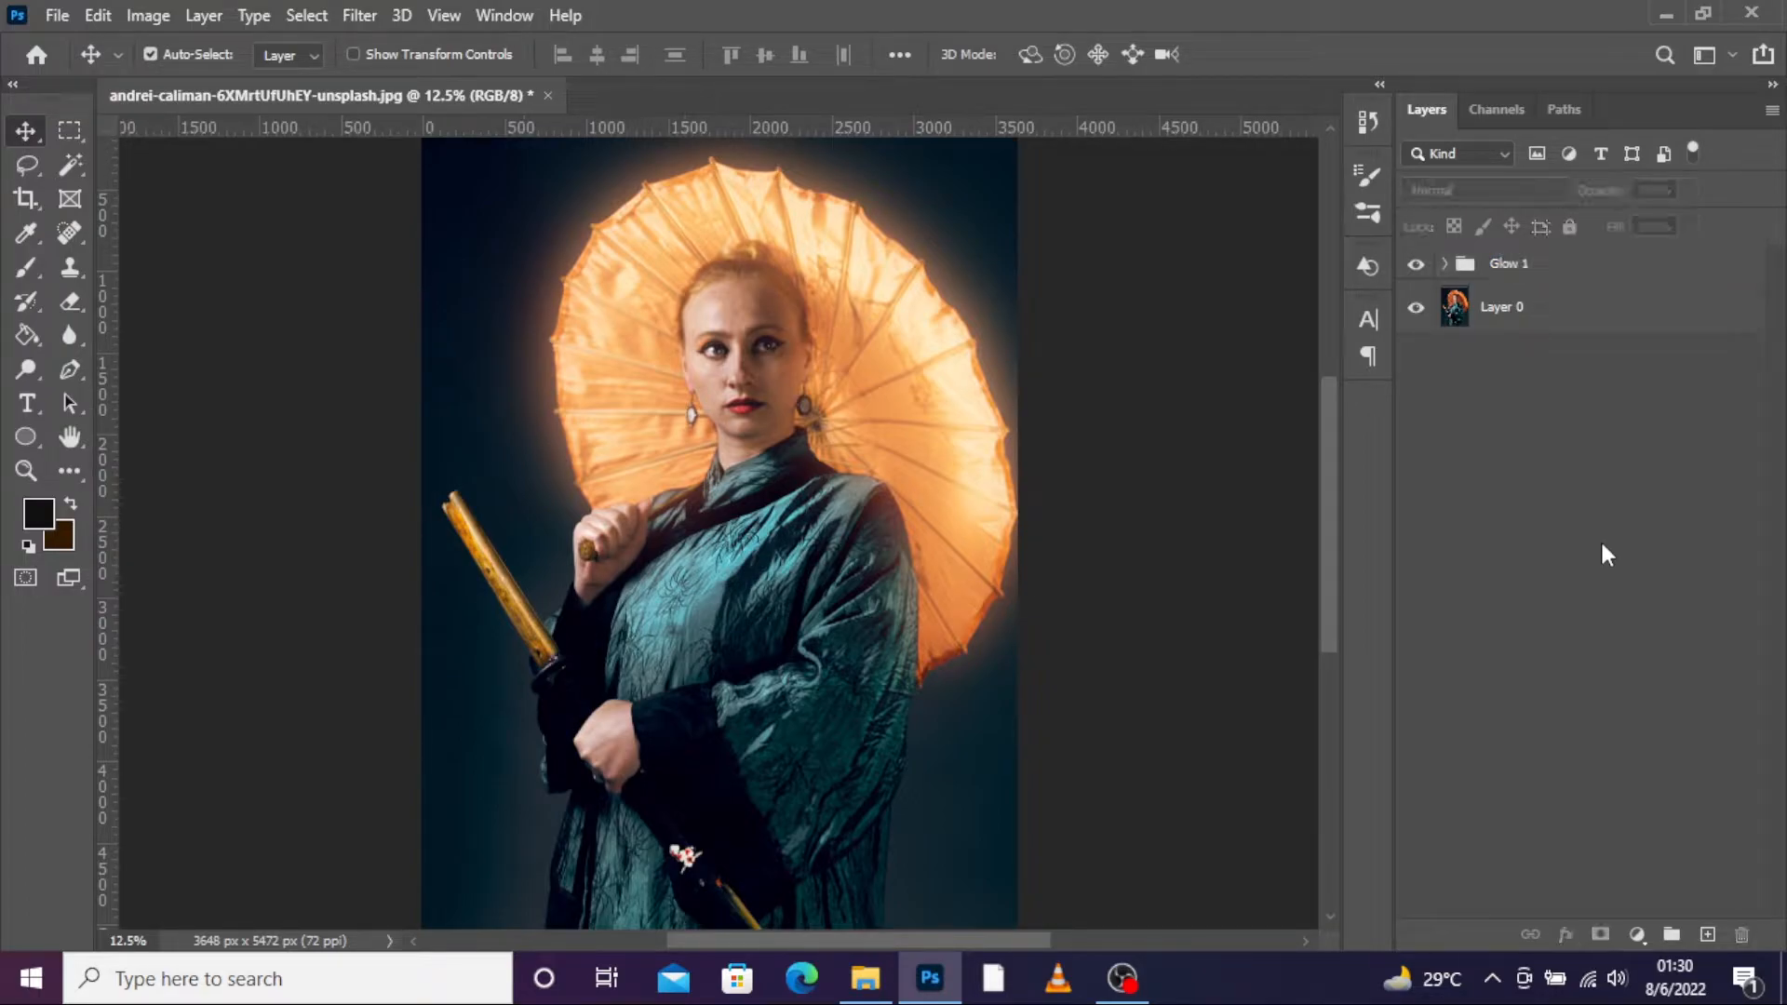
- Trace a closed Pen tool path around the yellow sword handle, with Layer 0 active
{"action": "left_click", "coordinate": [1454, 311]}
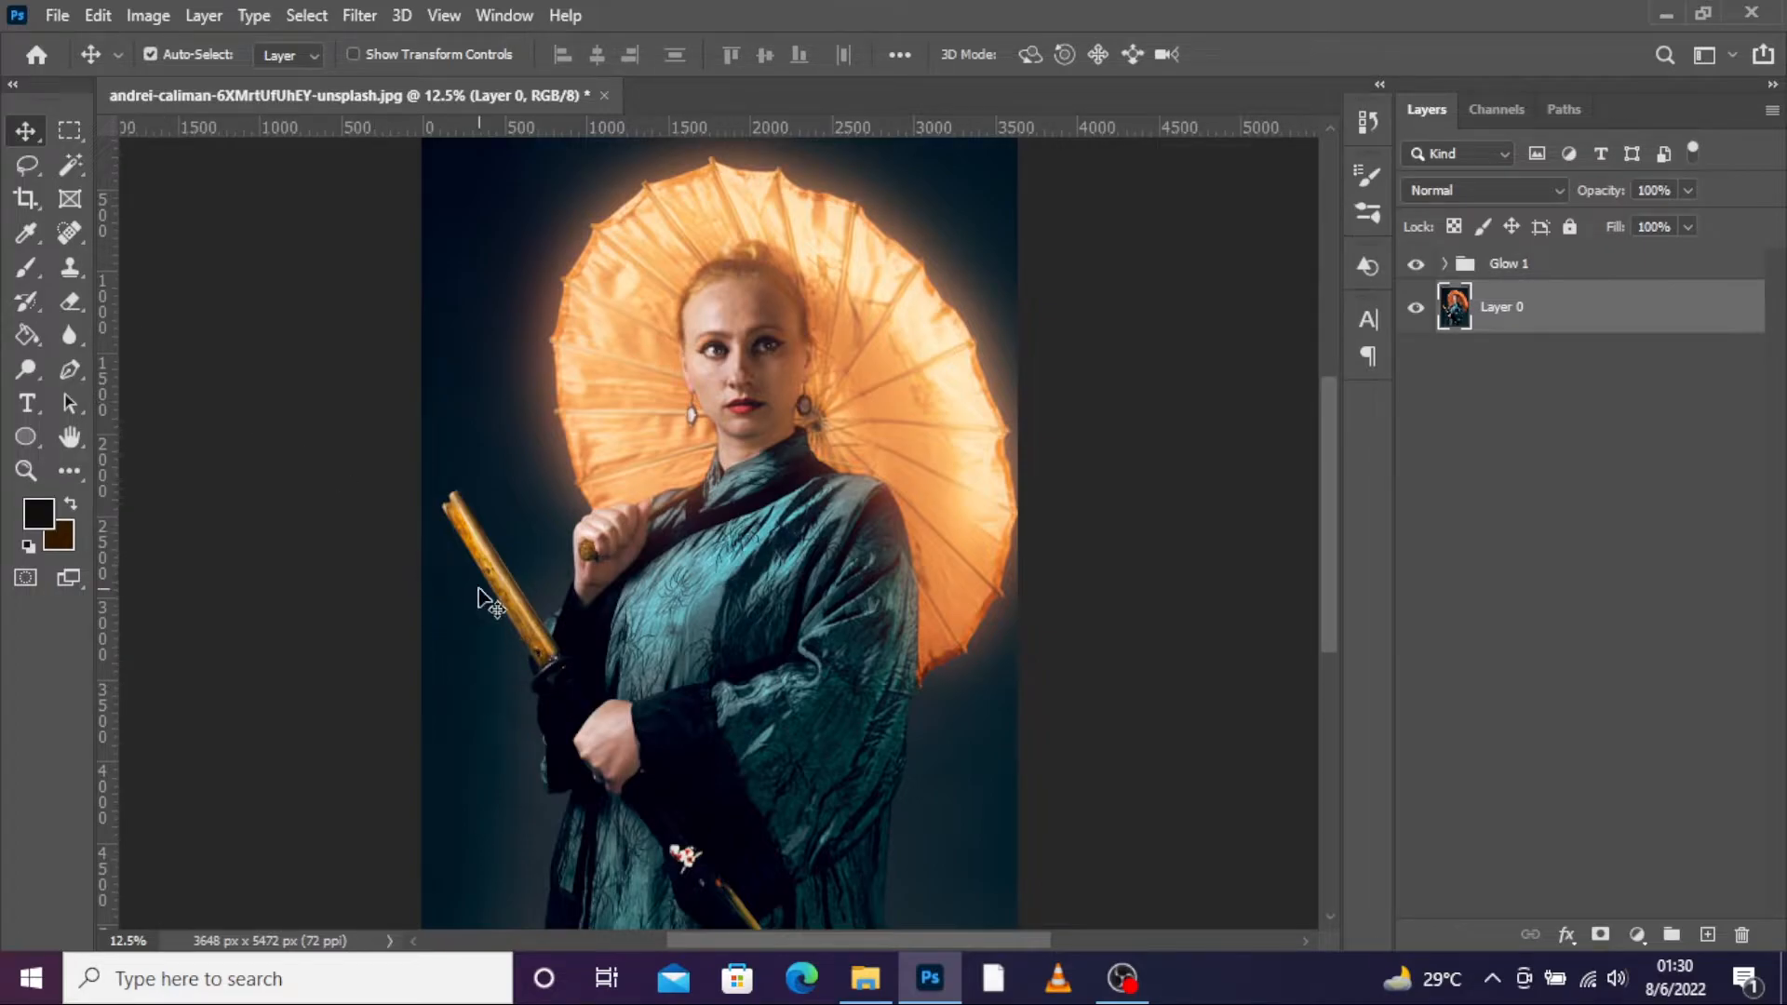
{"action": "key", "text": "ctrl+plus"}
{"action": "key", "text": "ctrl+plus"}
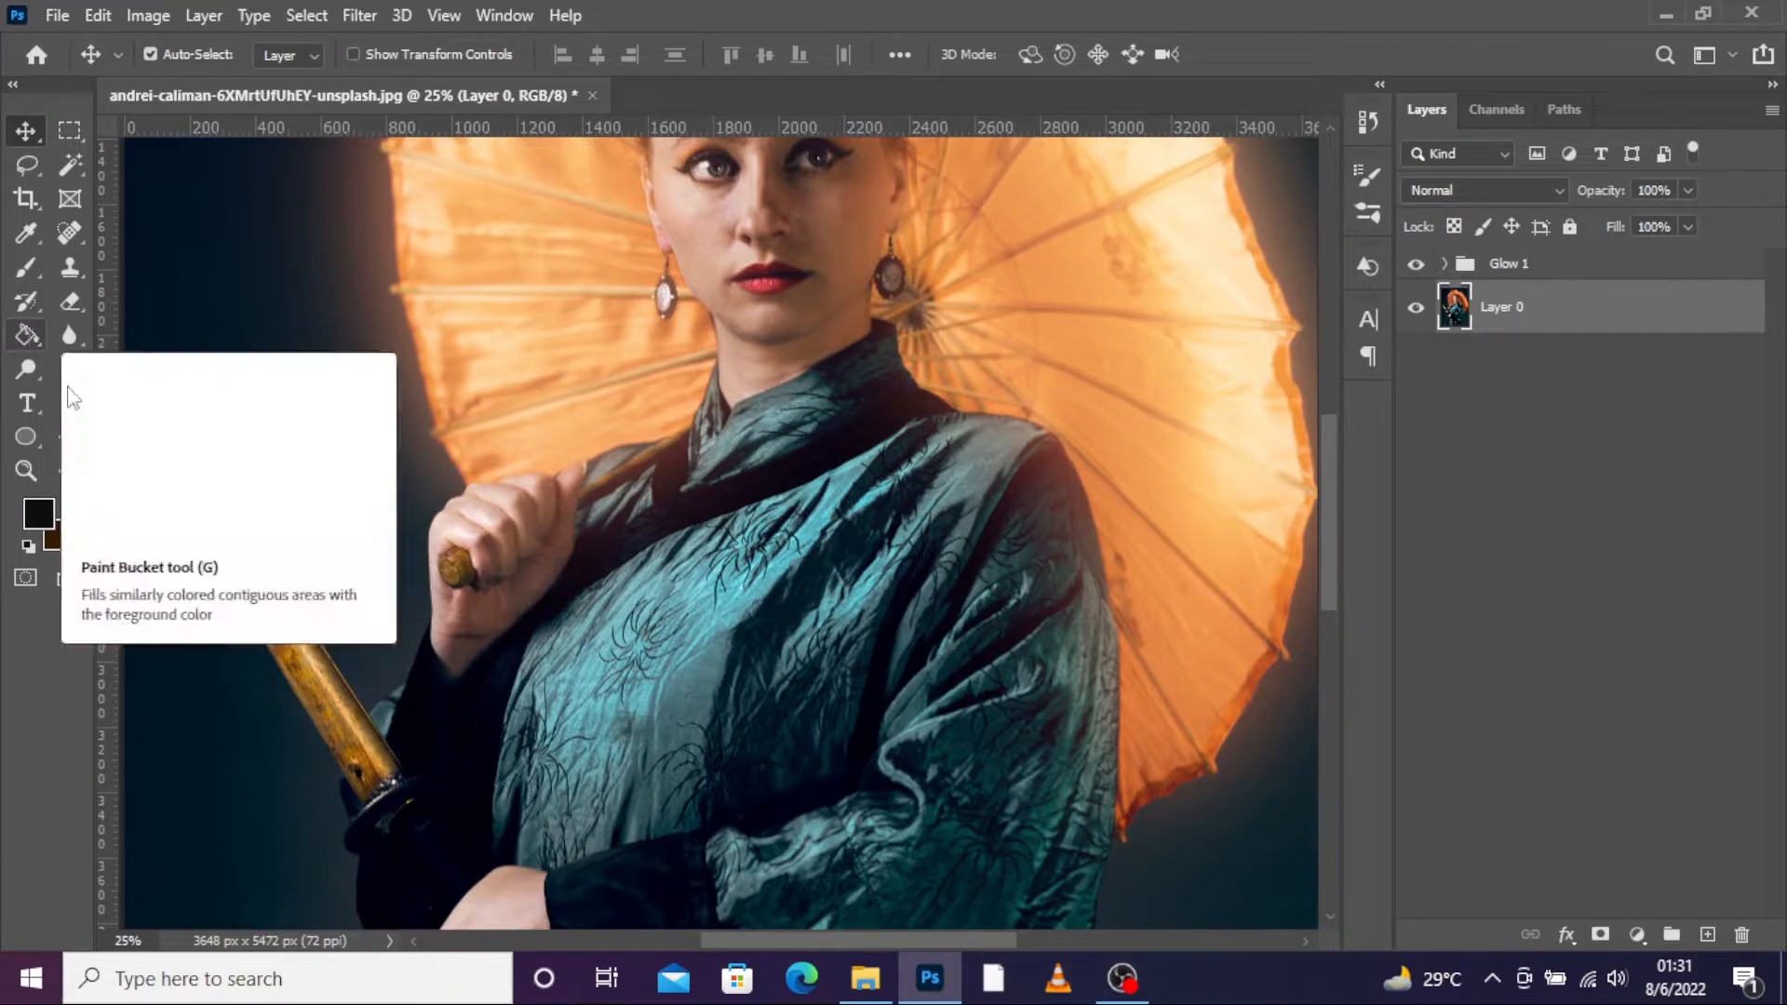
{"action": "left_click", "coordinate": [73, 369]}
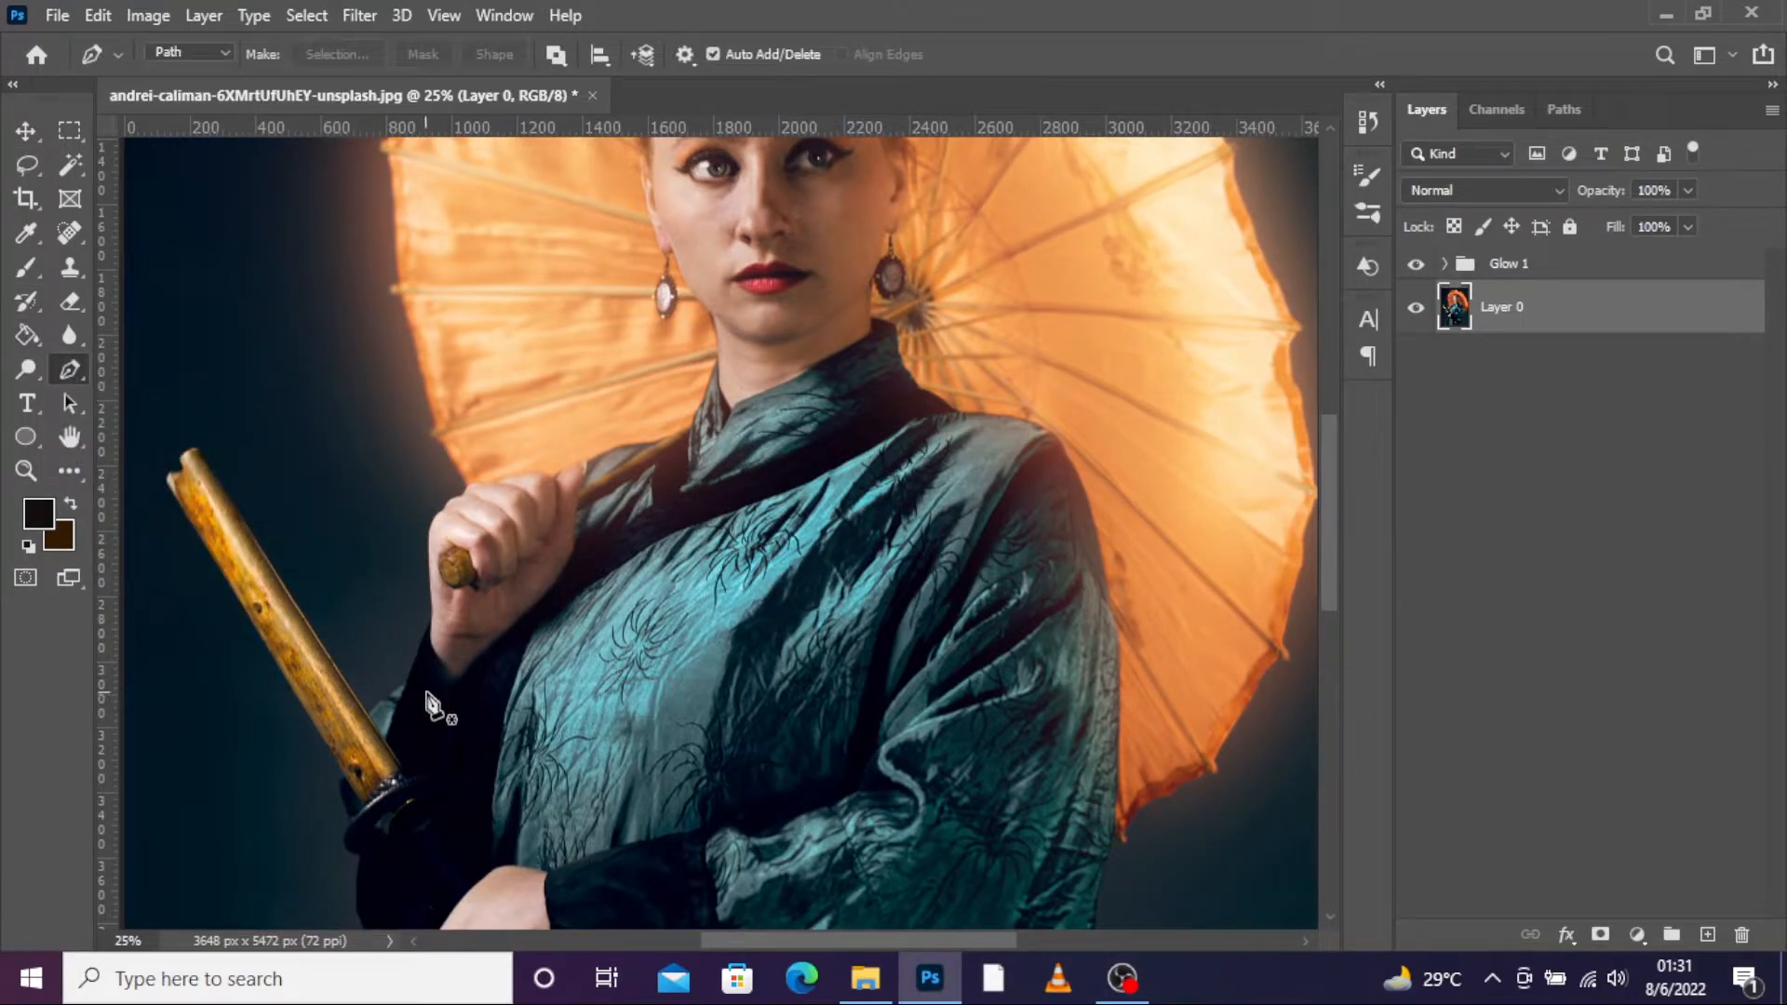
{"action": "left_click", "coordinate": [406, 773]}
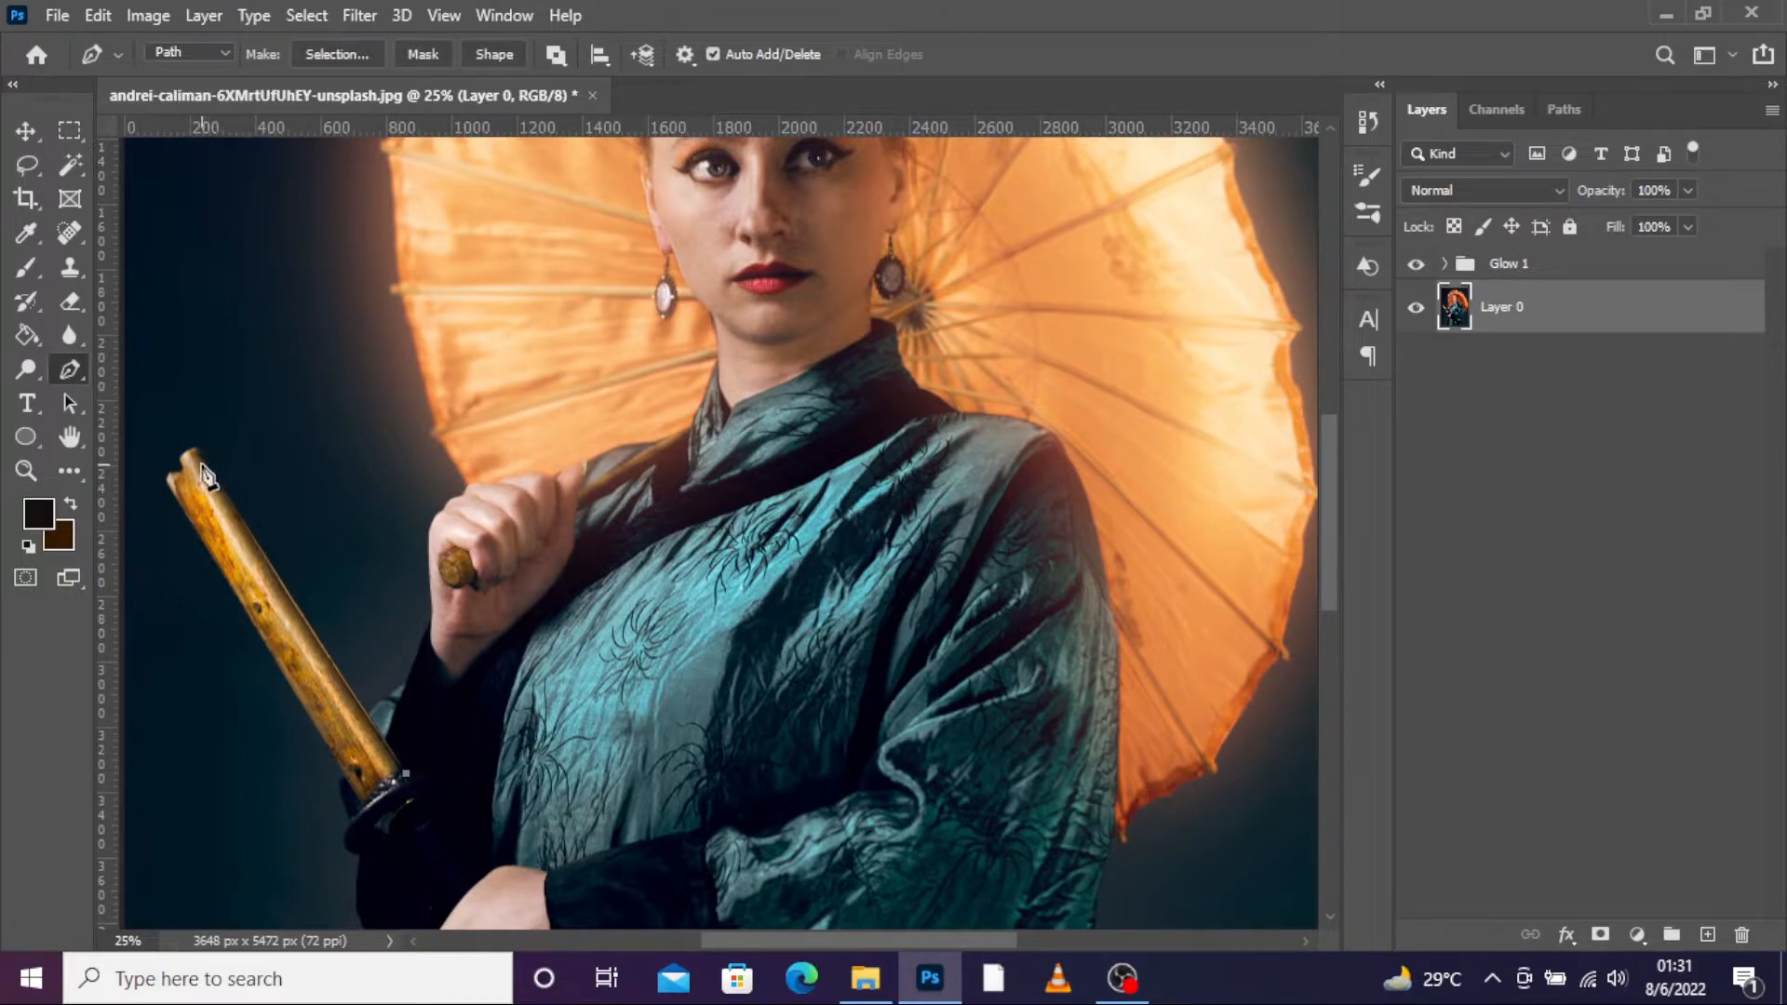
{"action": "left_click", "coordinate": [197, 453]}
{"action": "left_click", "coordinate": [362, 806]}
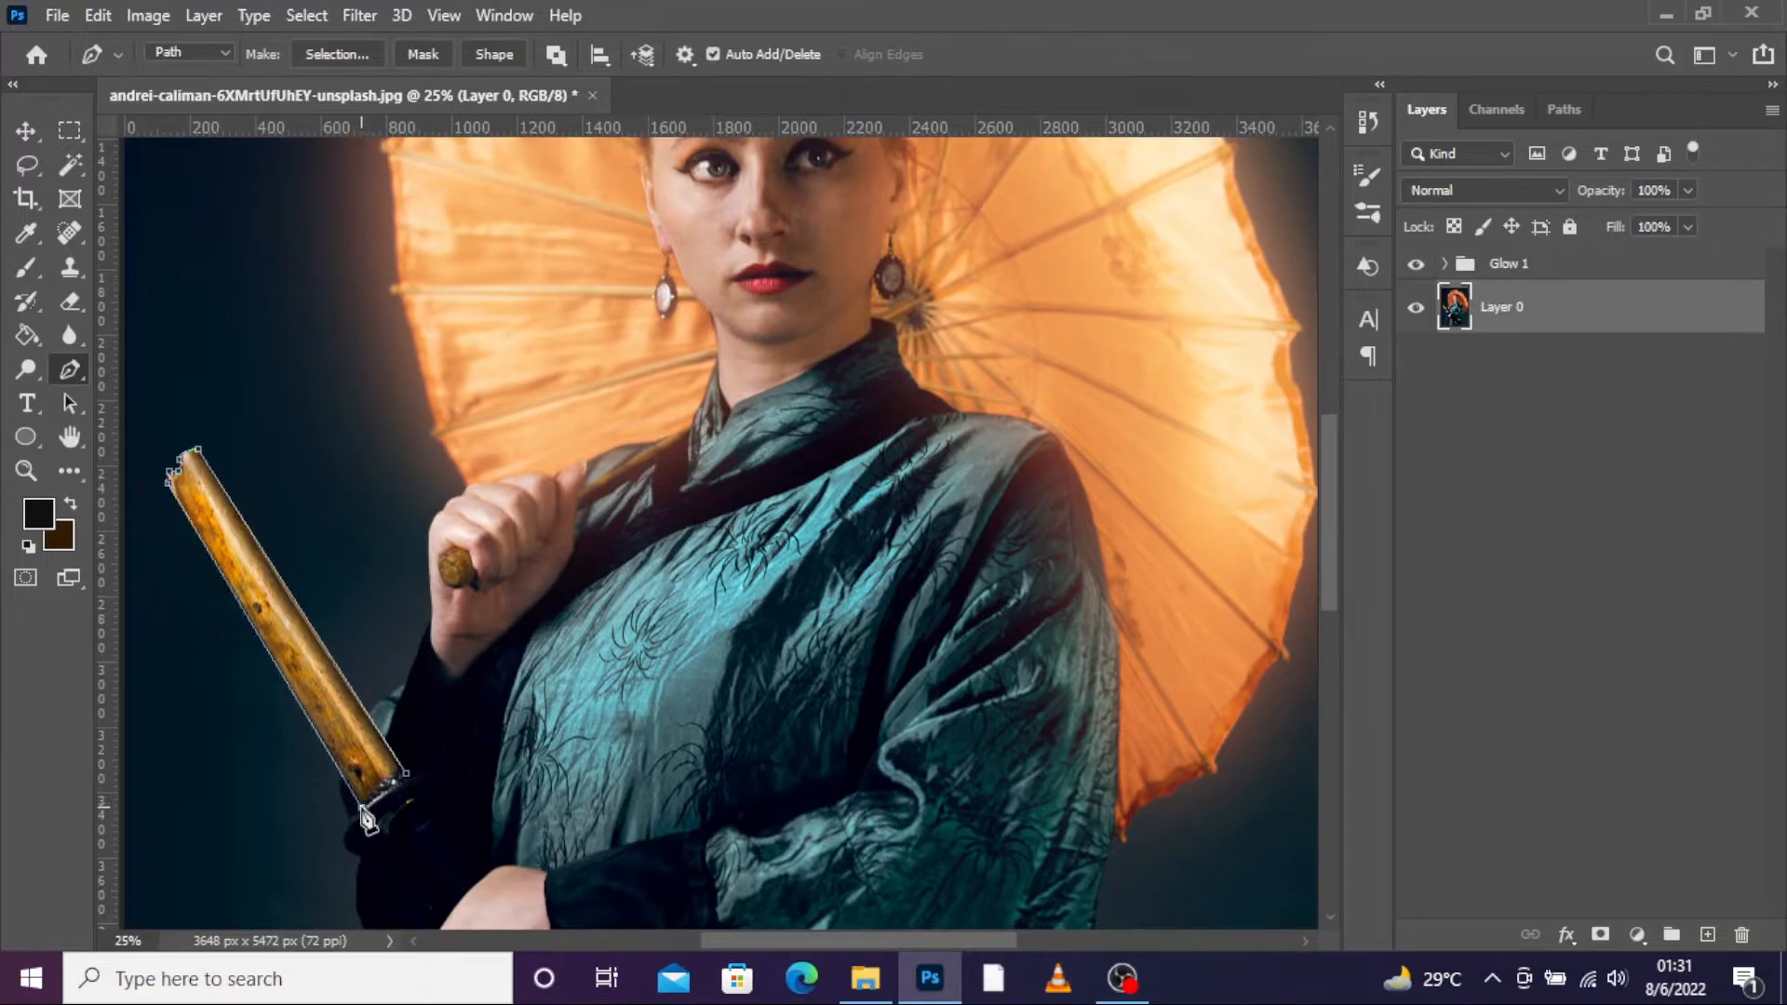
{"action": "left_click", "coordinate": [358, 811]}
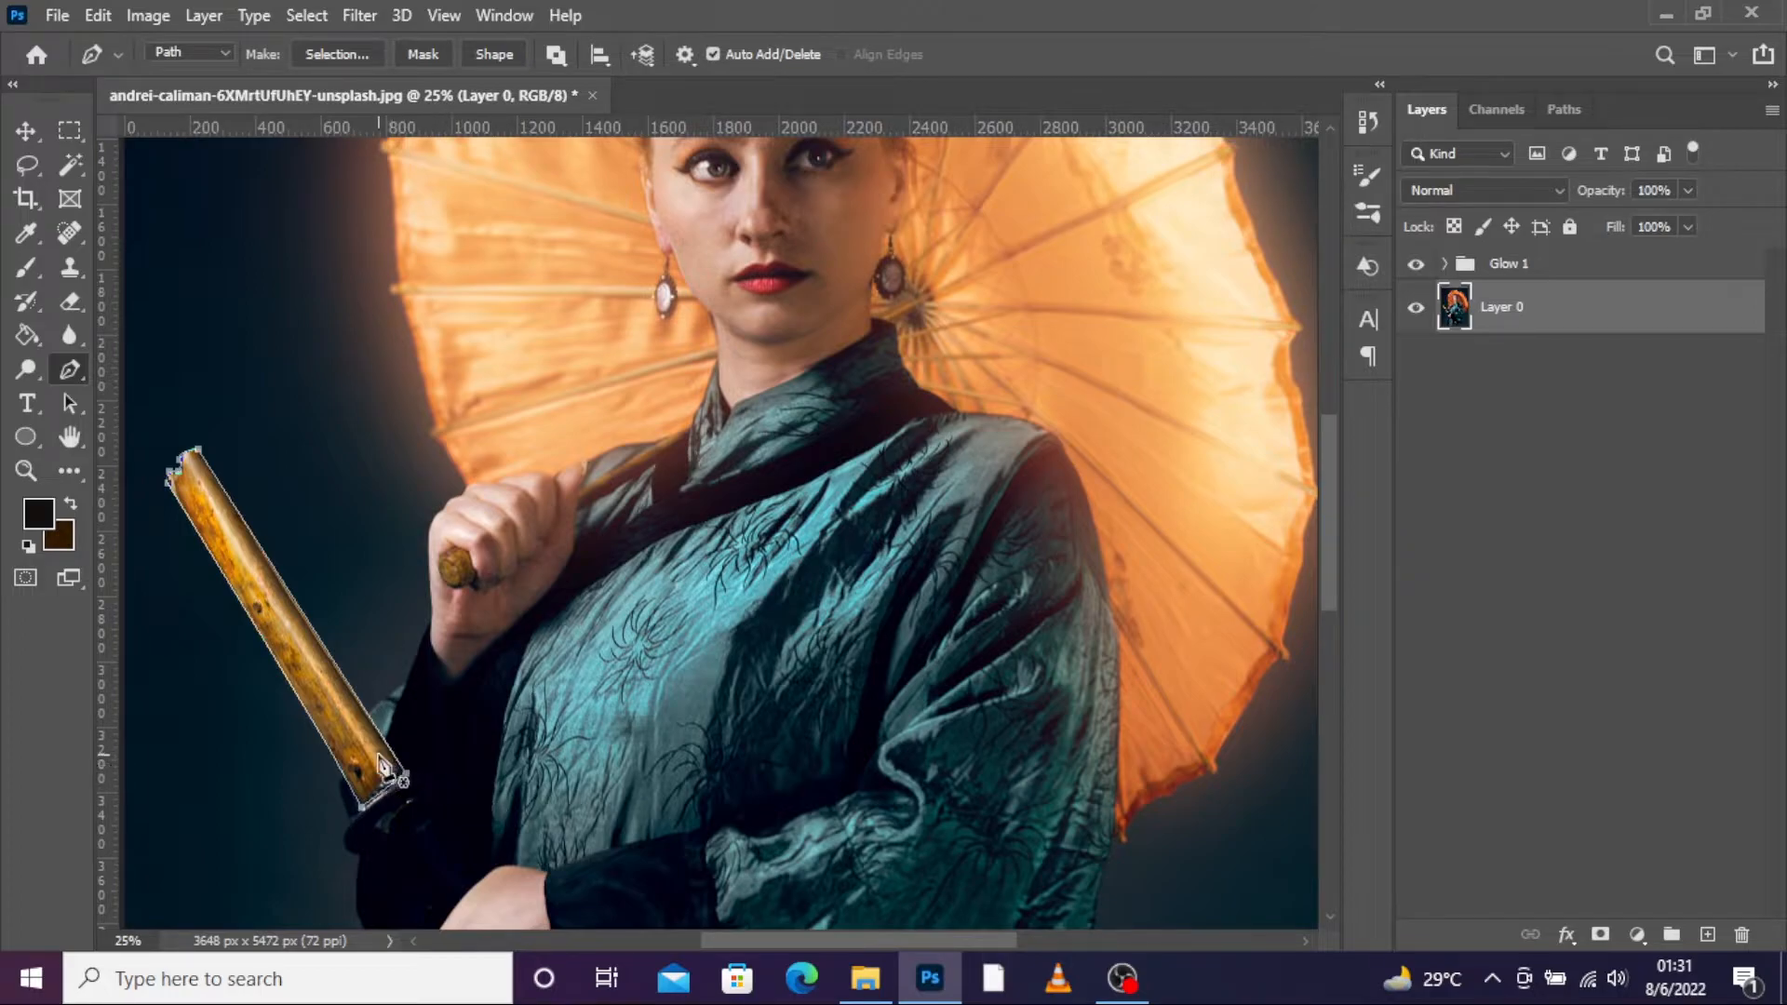
- Turn the sword handle path into a new anti-aliased selection with 0-pixel feather and copy it onto its own layer
{"action": "right_click", "coordinate": [382, 777]}
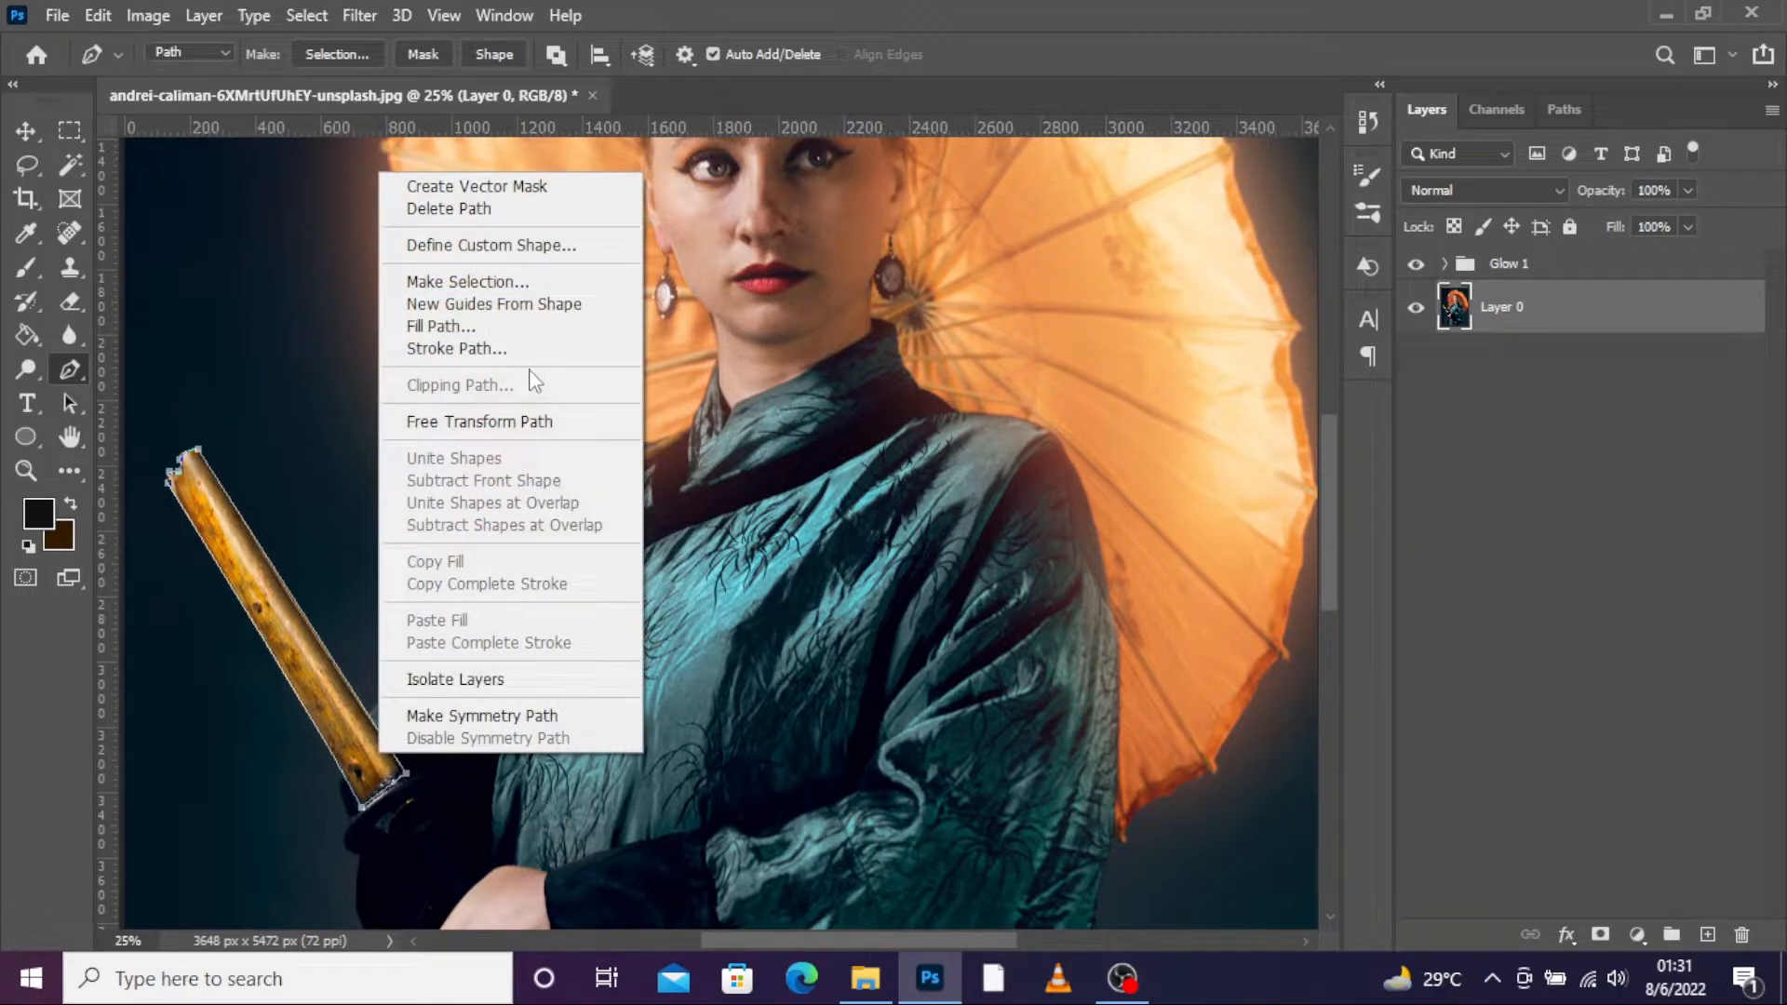
{"action": "left_click", "coordinate": [527, 281]}
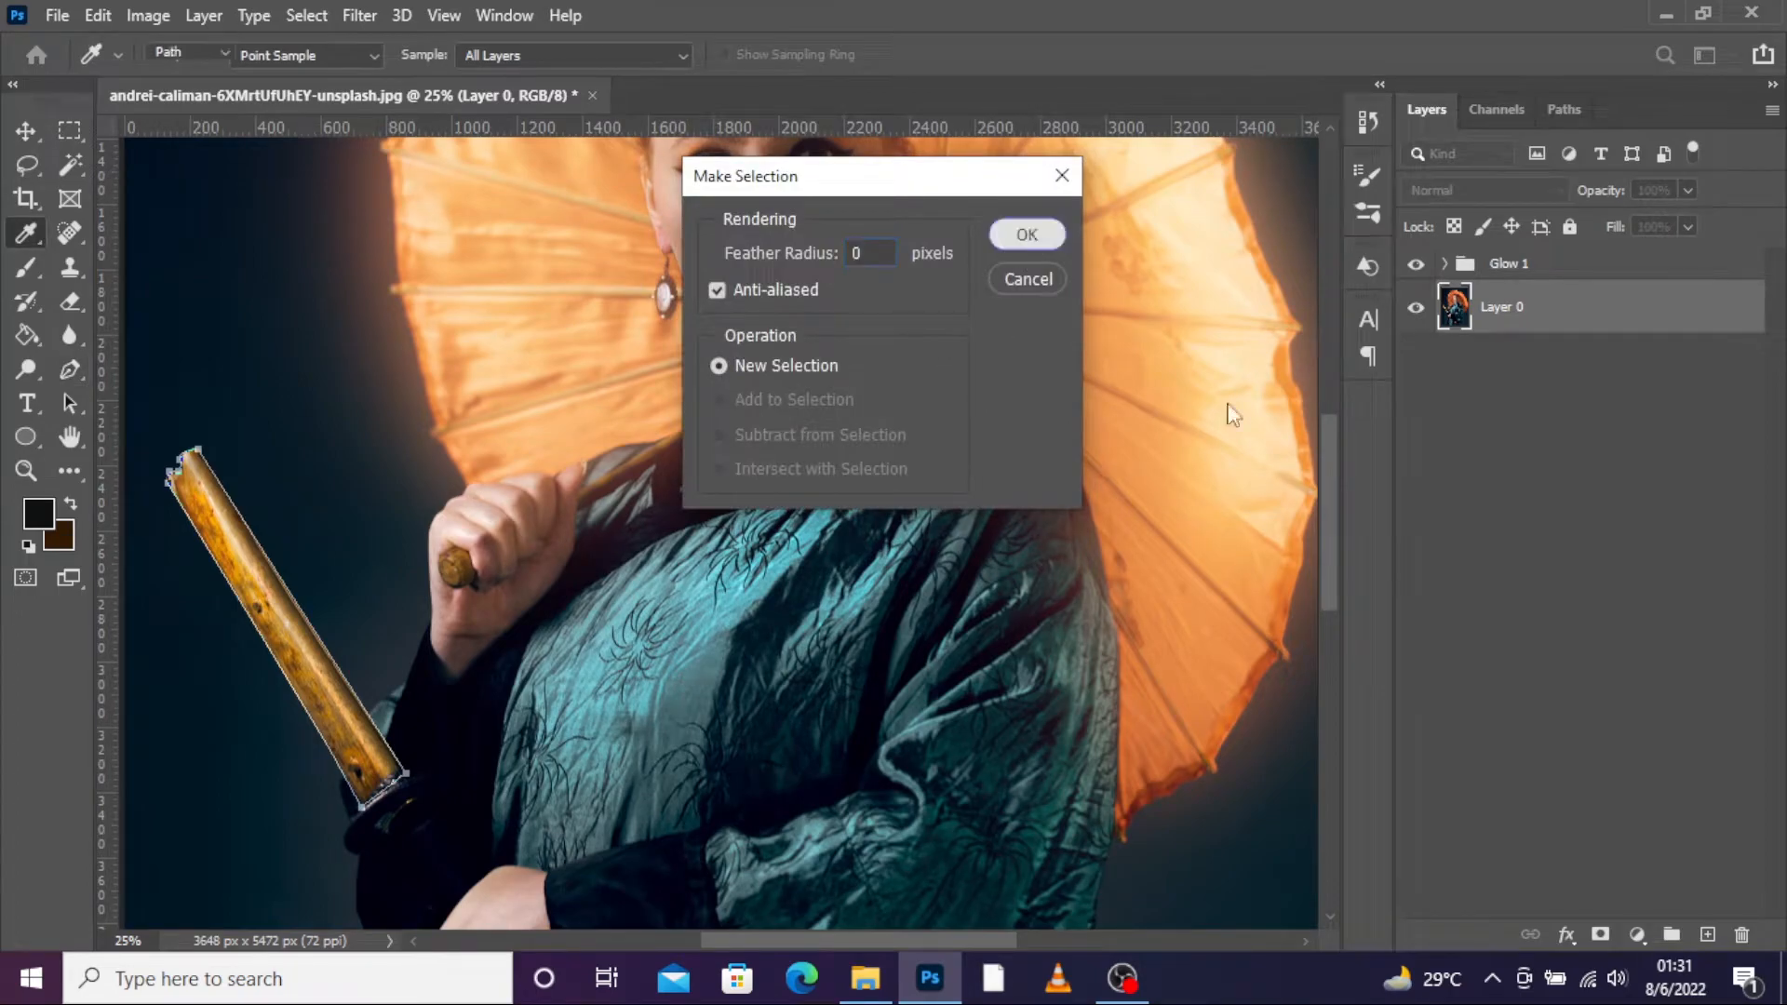
{"action": "left_click", "coordinate": [1027, 235]}
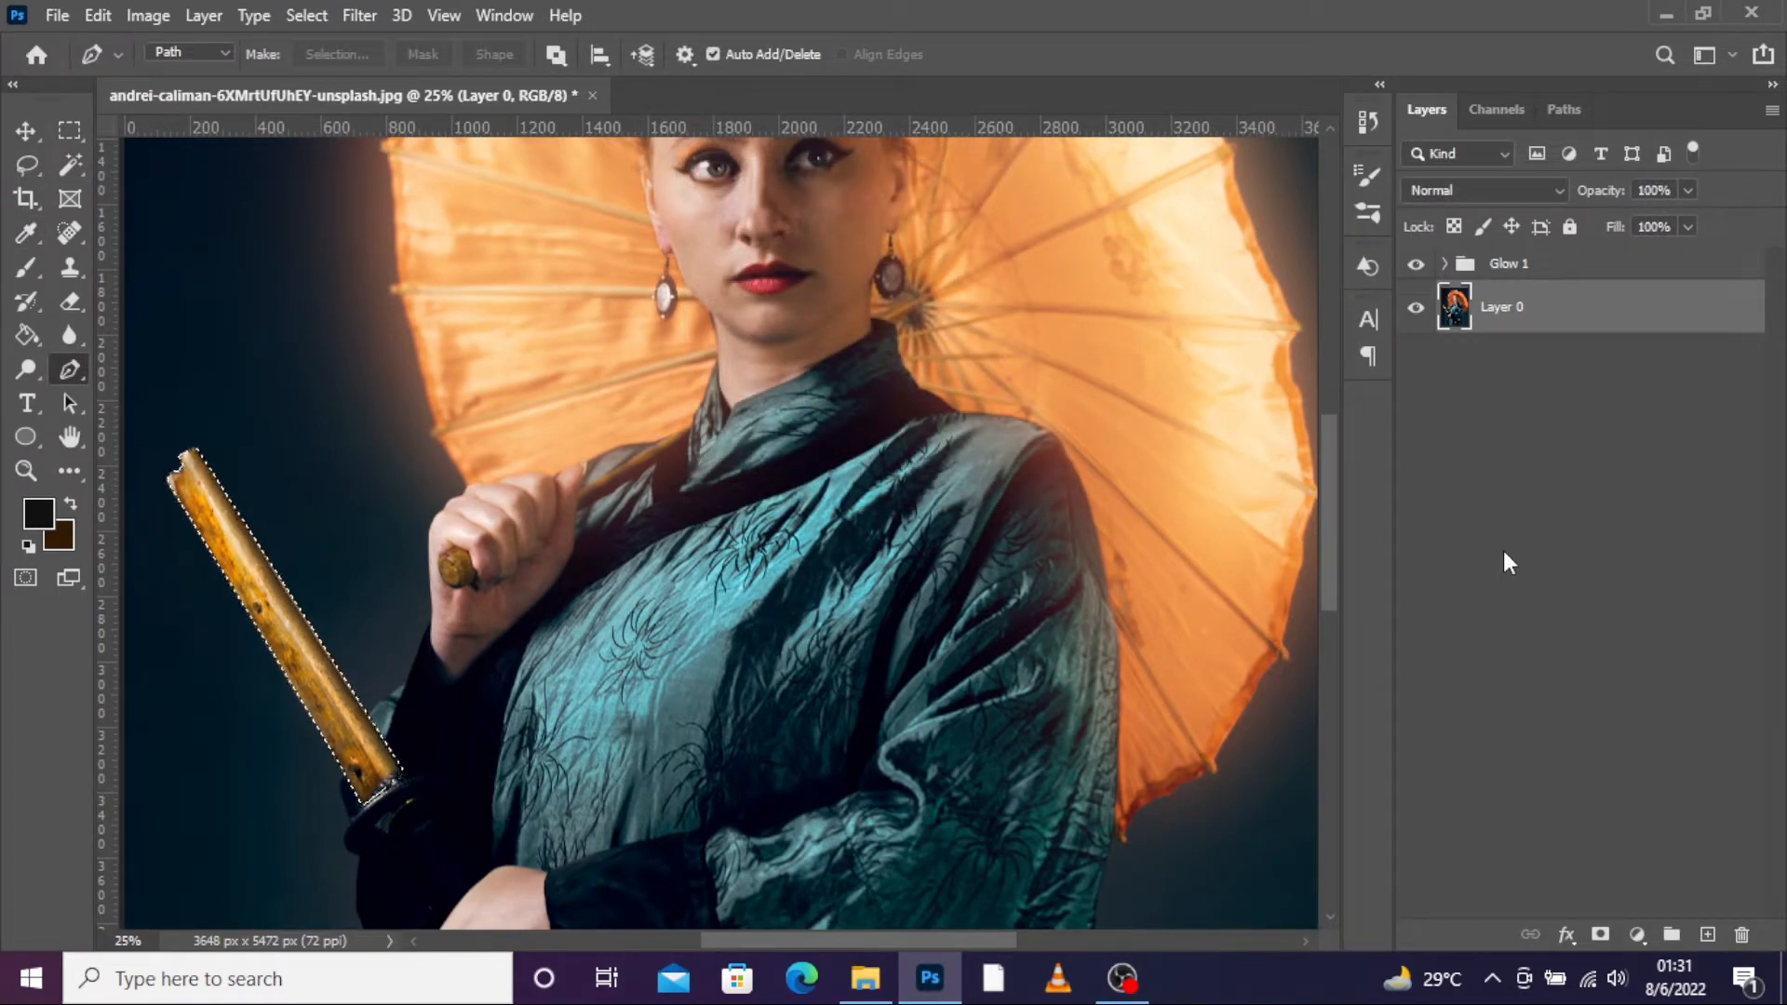
{"action": "key", "text": "ctrl+j"}
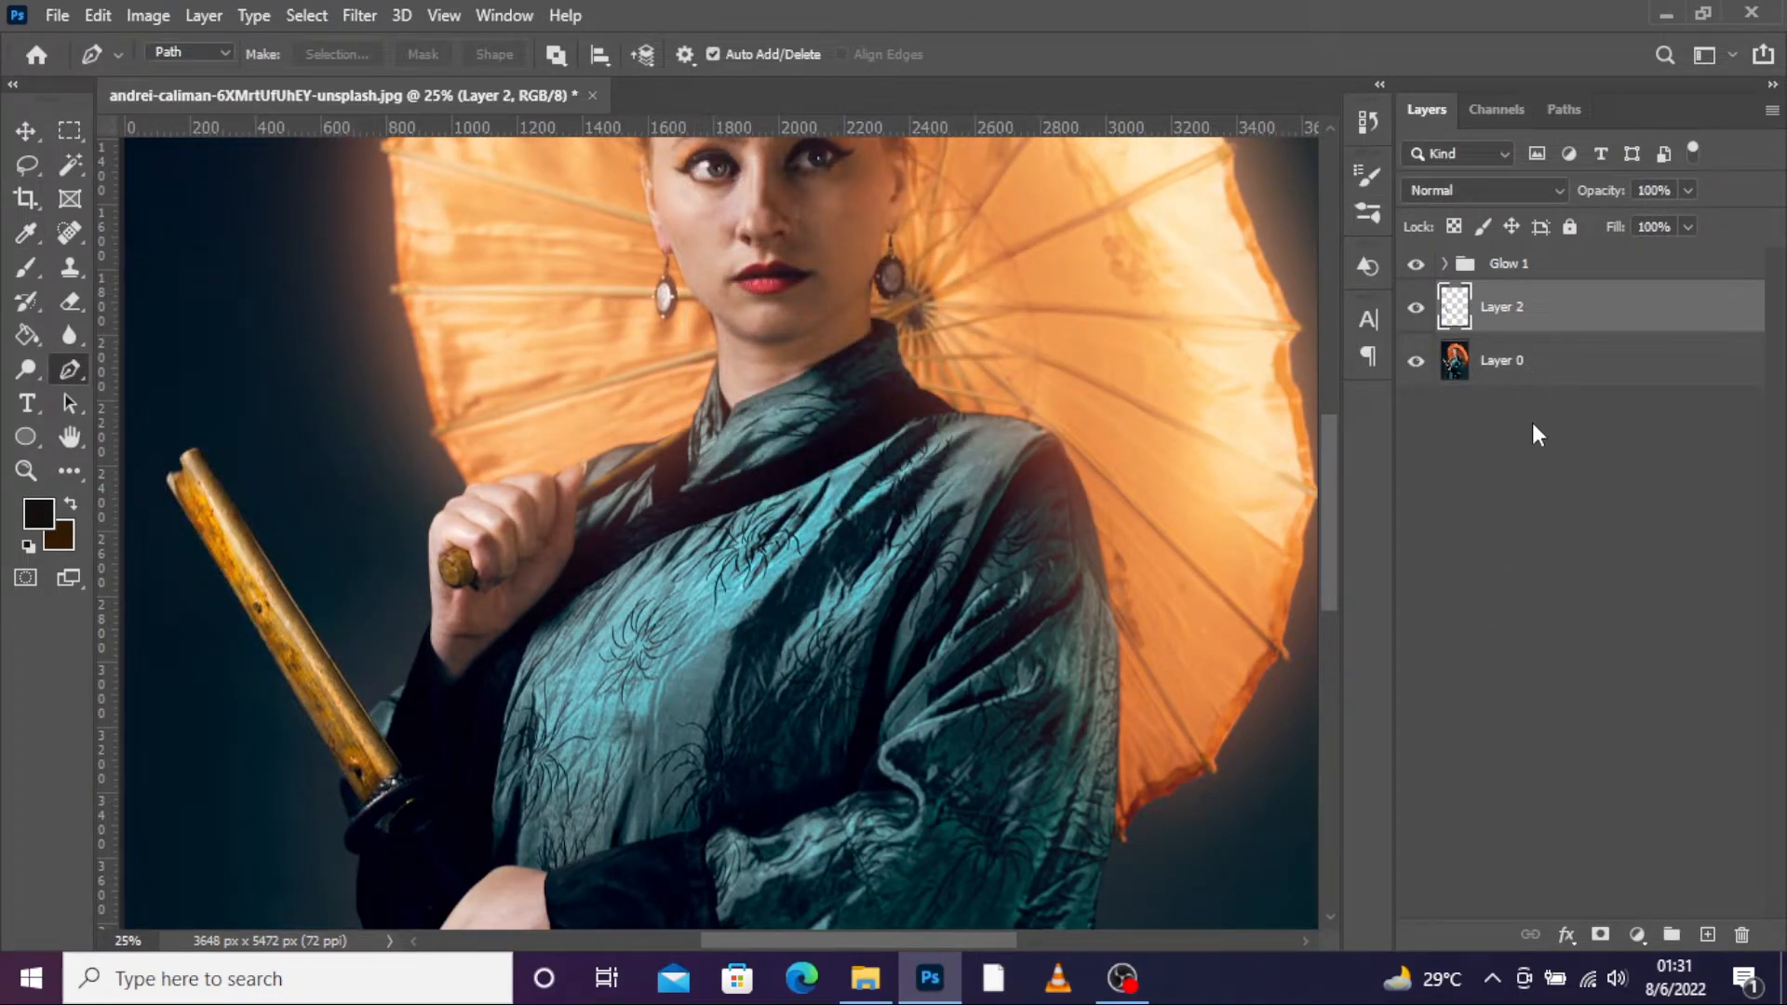
- Convert the sword handle layer to a smart object and duplicate it with the copy's blend mode set to Screen
{"action": "right_click", "coordinate": [1494, 325]}
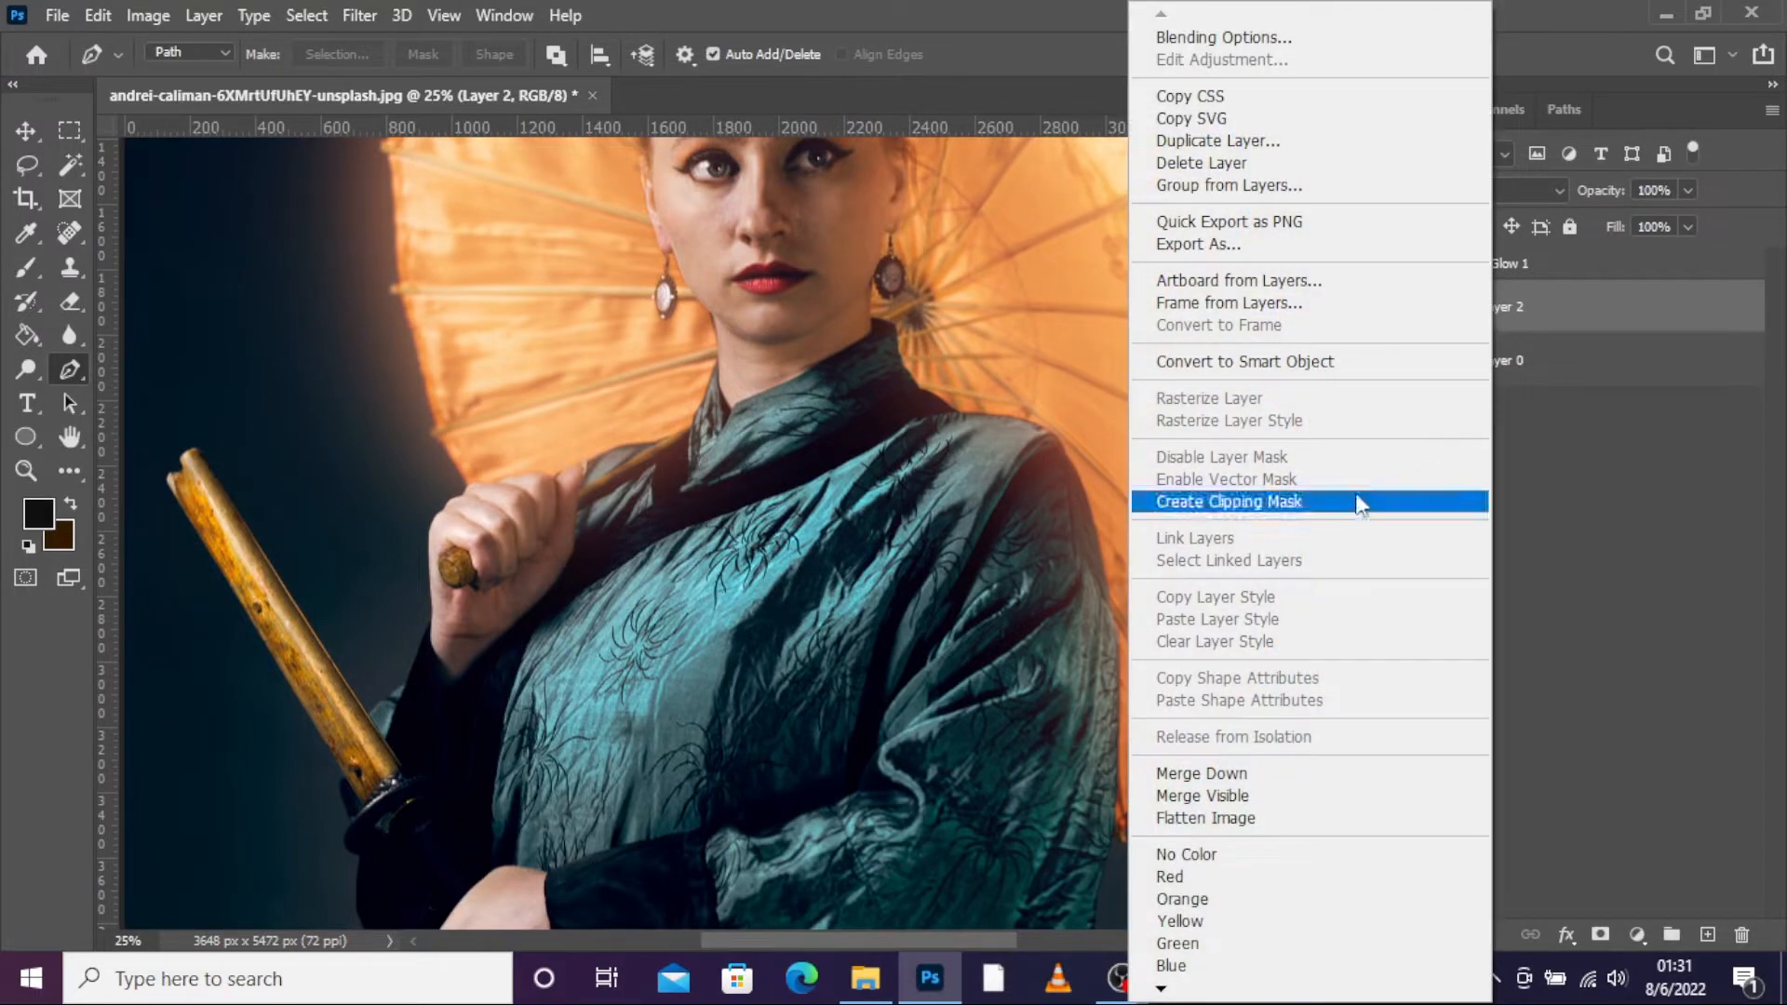
{"action": "left_click", "coordinate": [1245, 362]}
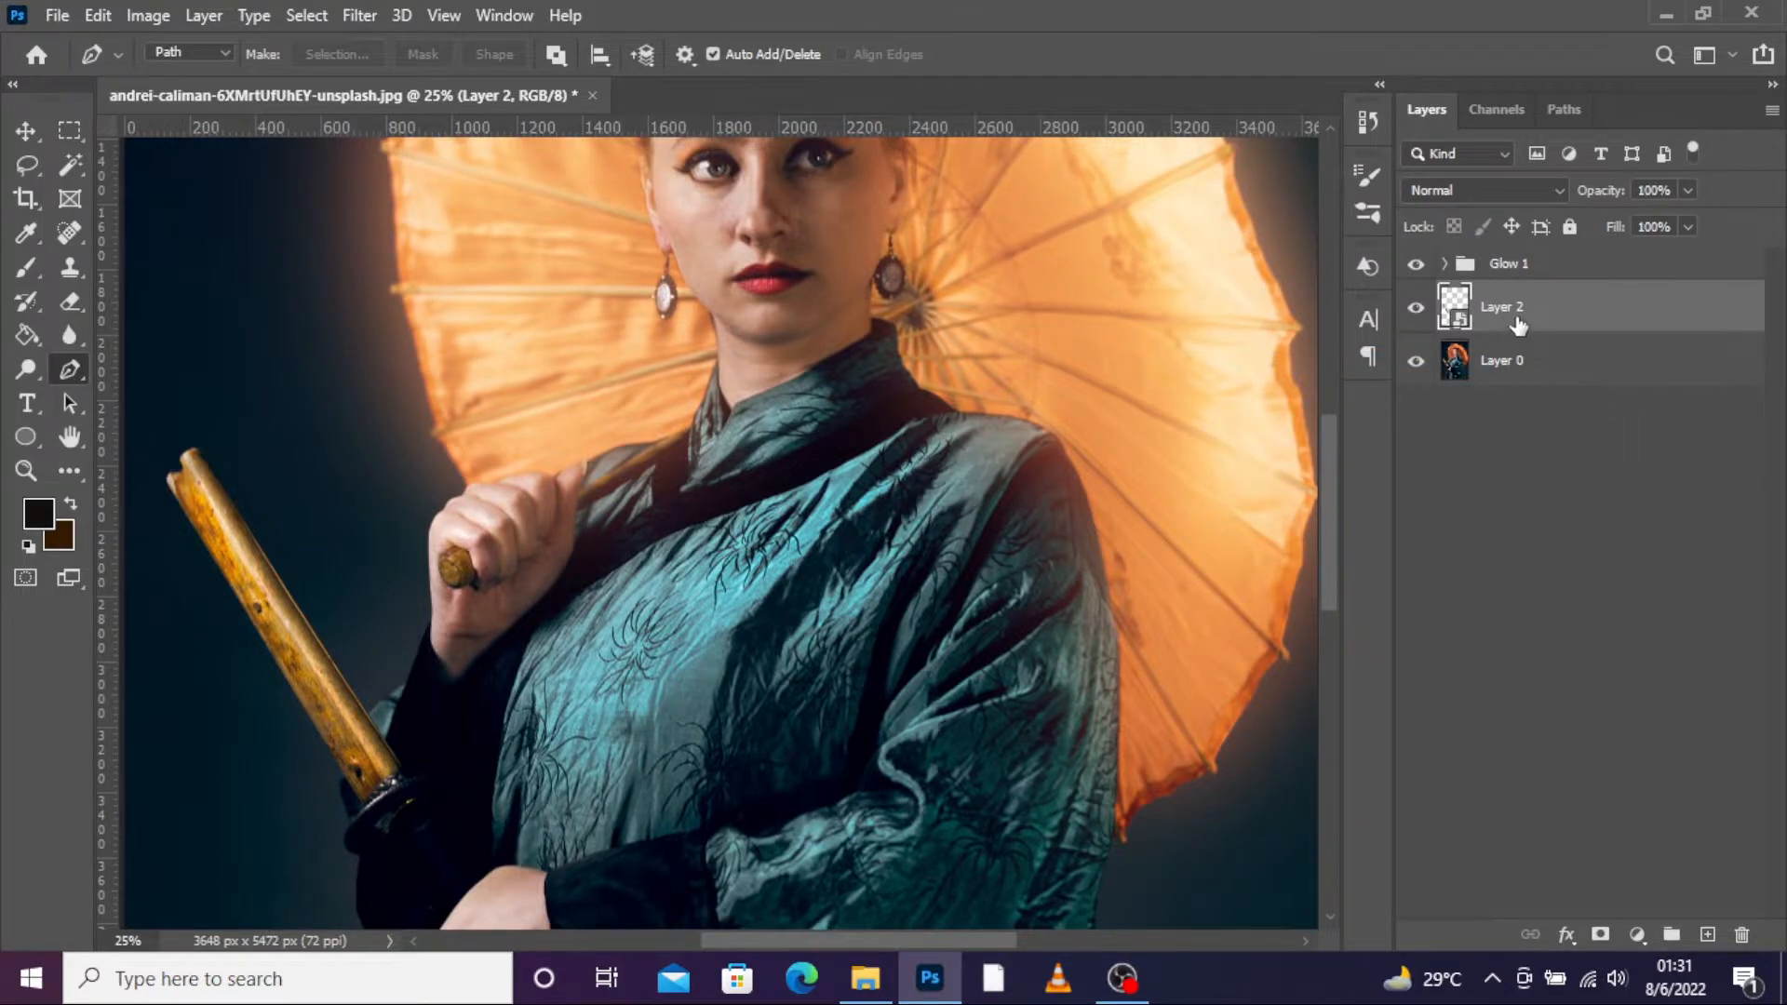
{"action": "key", "text": "ctrl+j"}
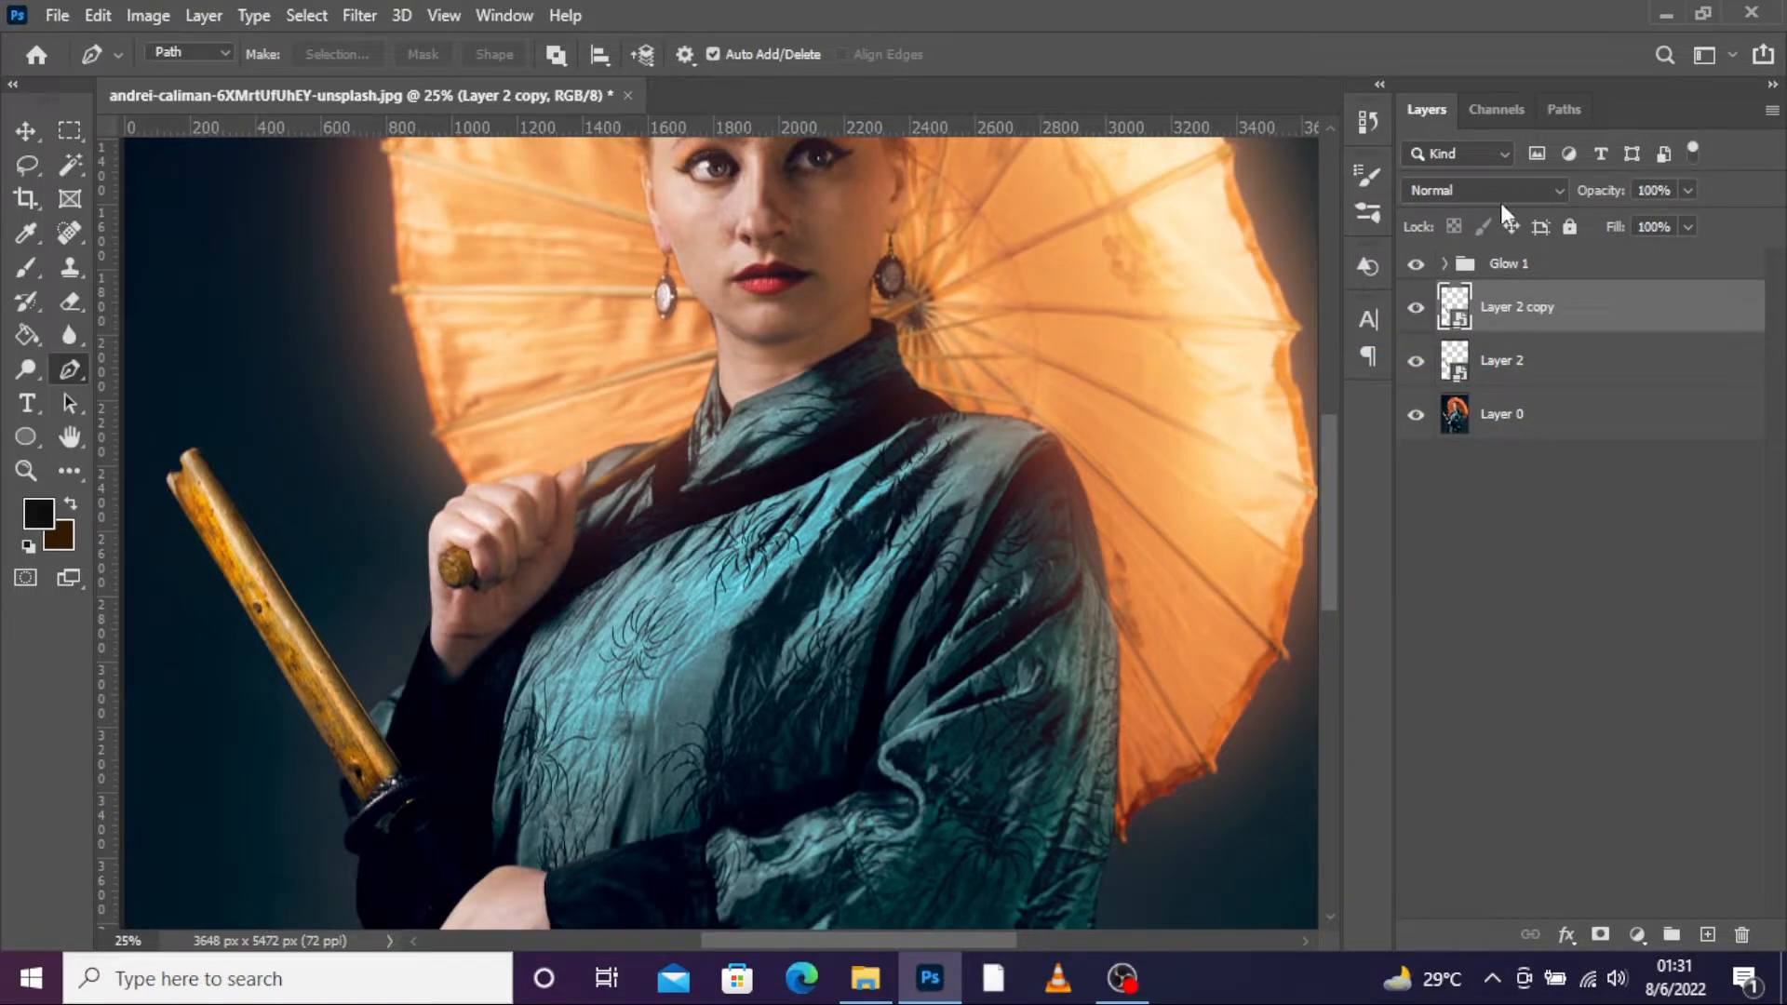
{"action": "left_click", "coordinate": [1508, 191]}
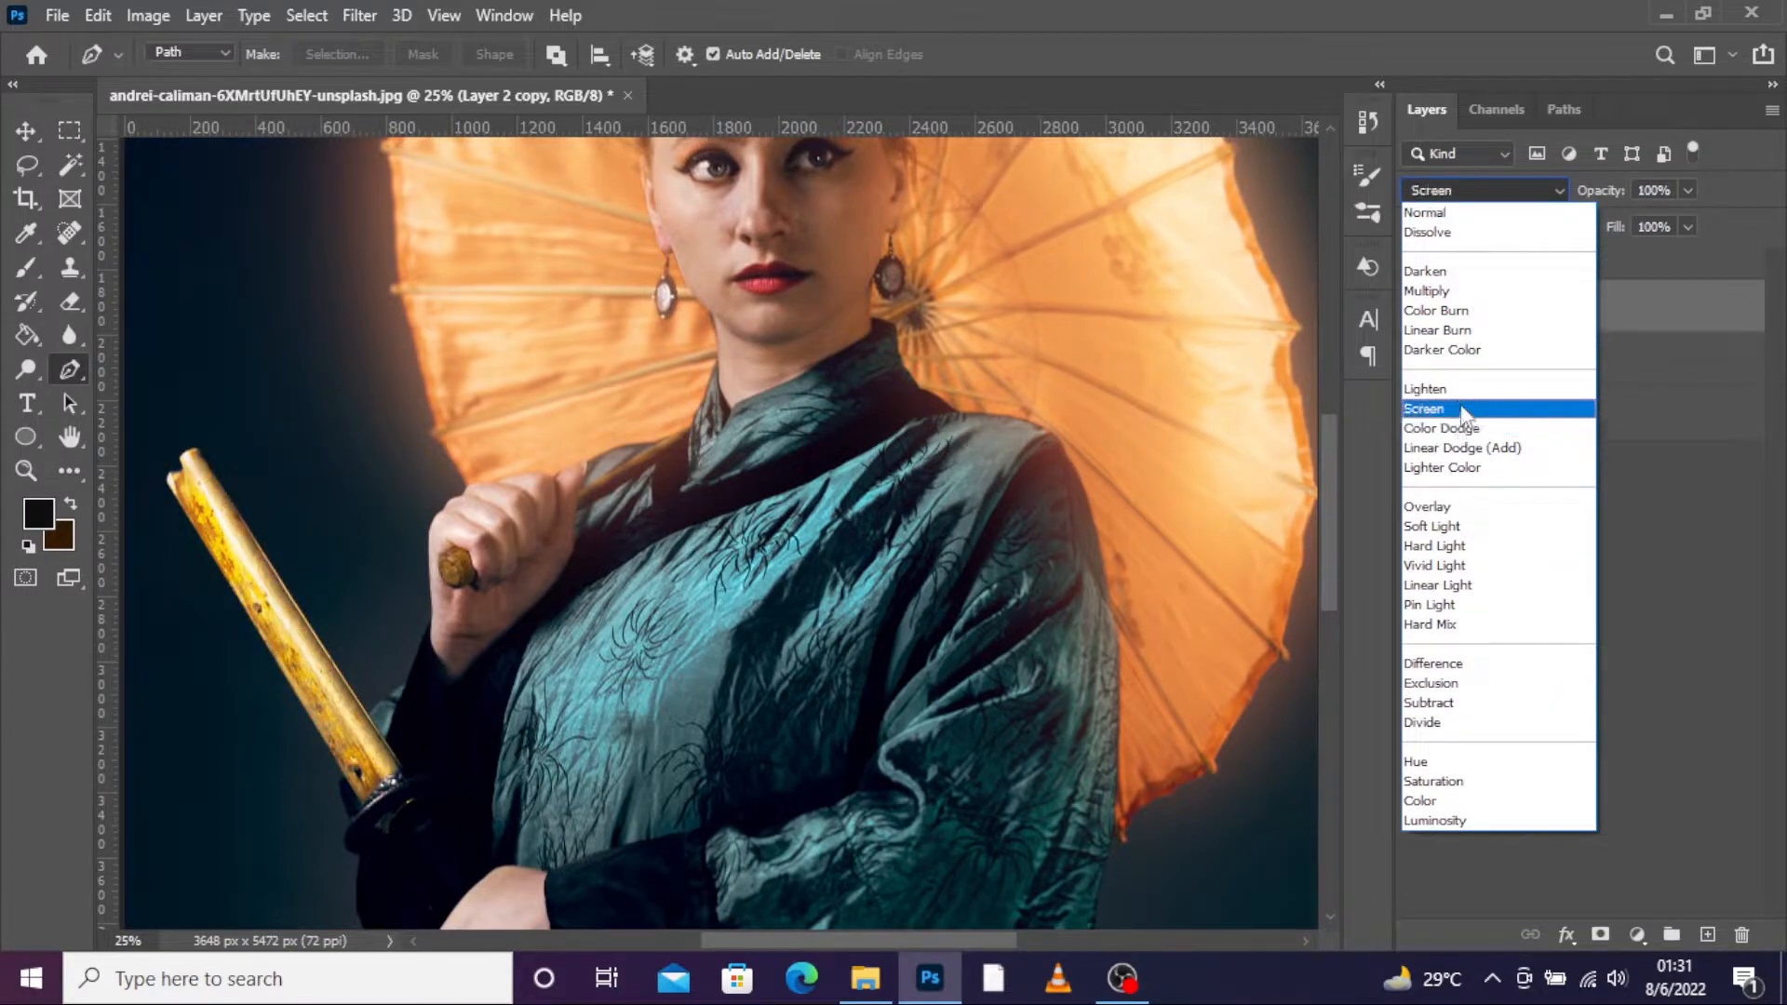
{"action": "left_click", "coordinate": [1458, 405]}
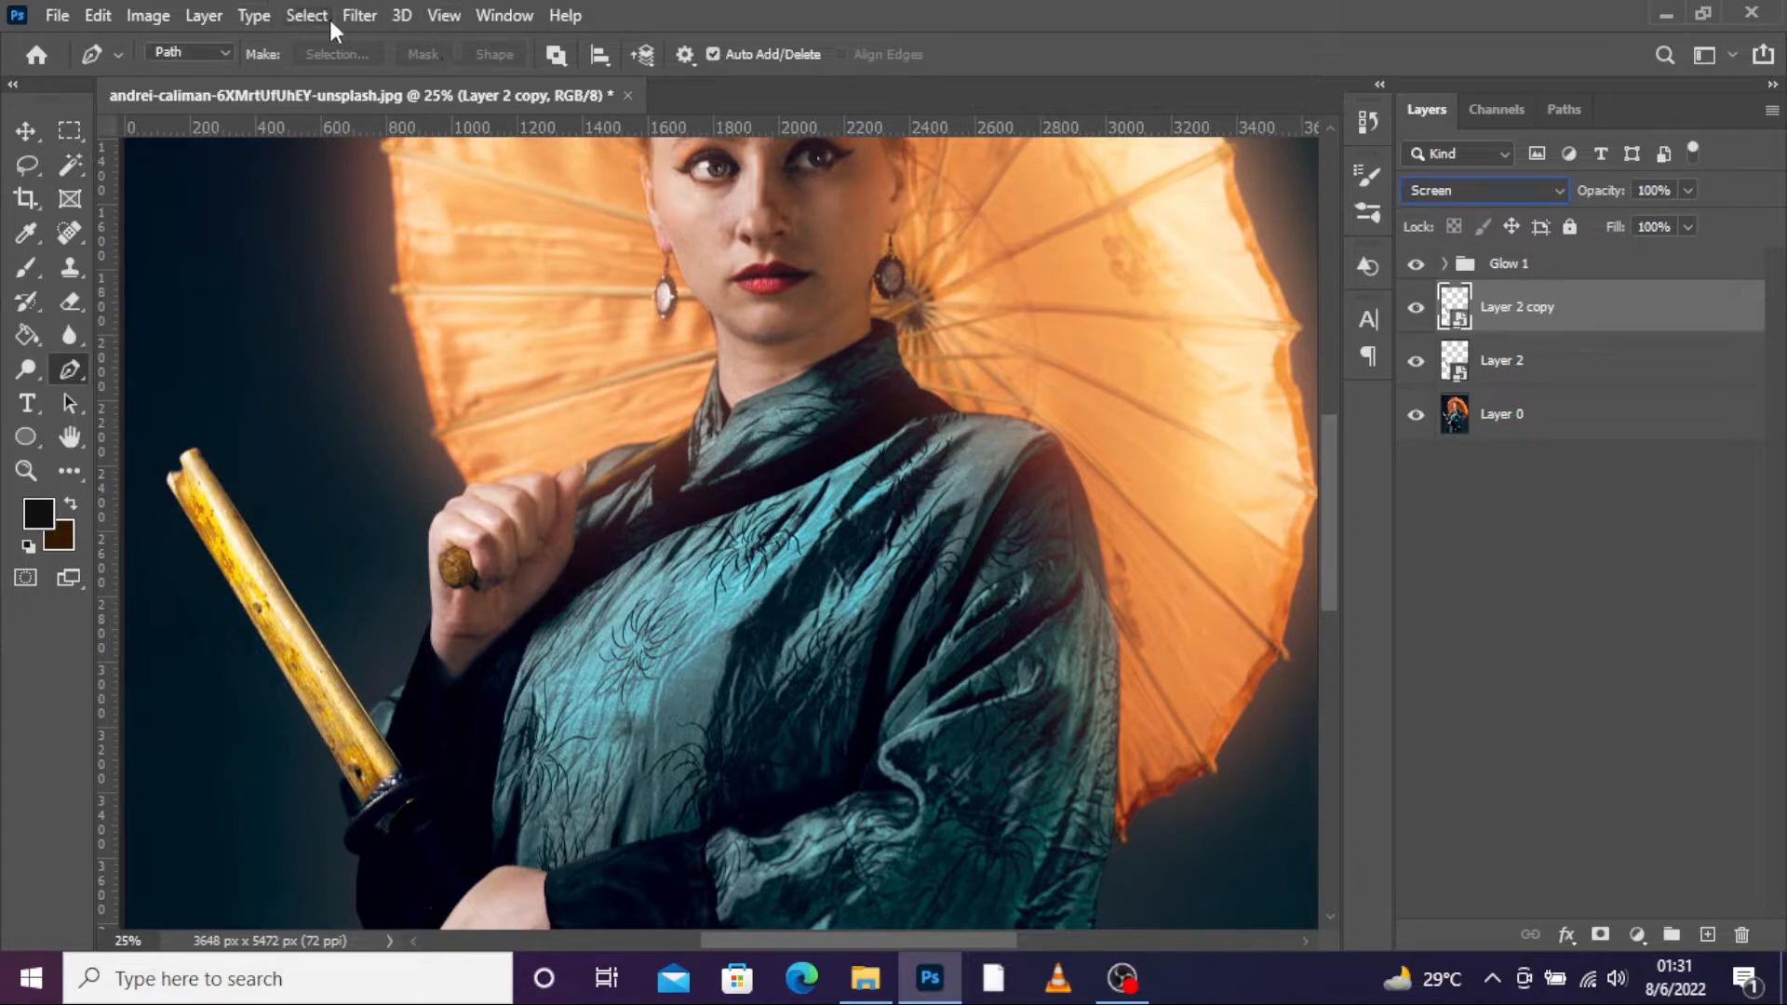
- Apply a Gaussian Blur with a 10-pixel radius to the Screen copy of the sword handle
{"action": "left_click", "coordinate": [359, 15]}
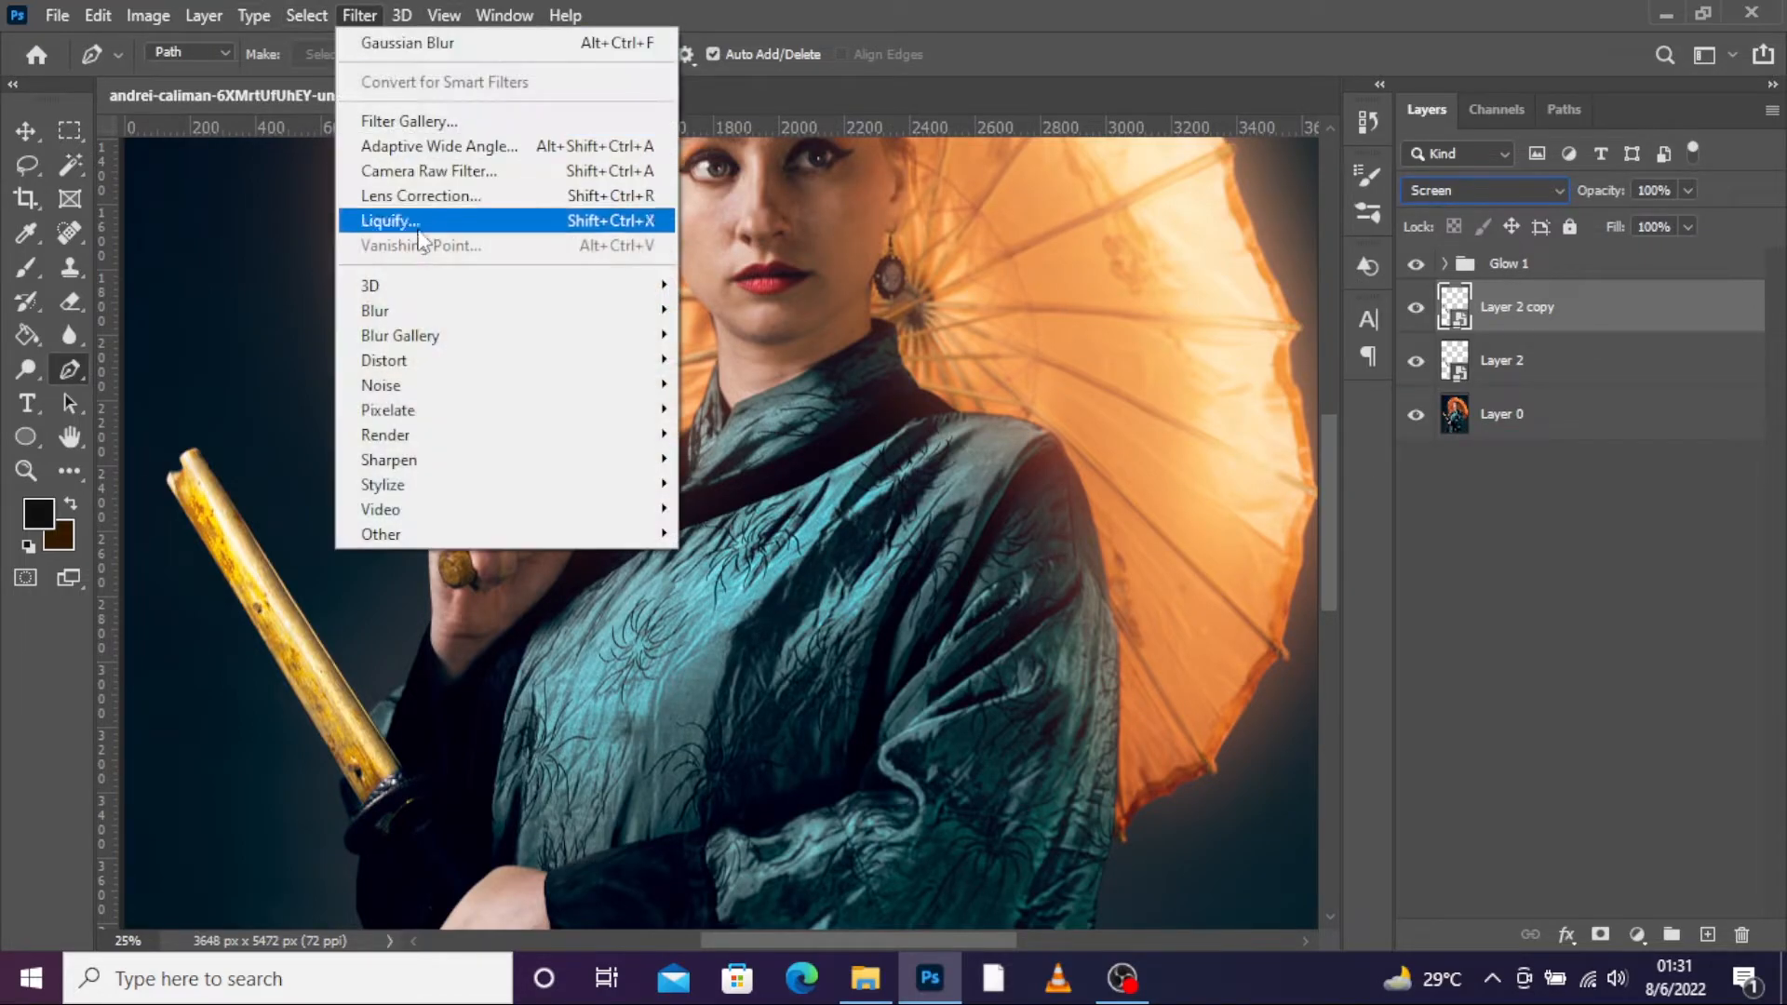
{"action": "mouse_move", "coordinate": [395, 312]}
{"action": "left_click", "coordinate": [782, 408]}
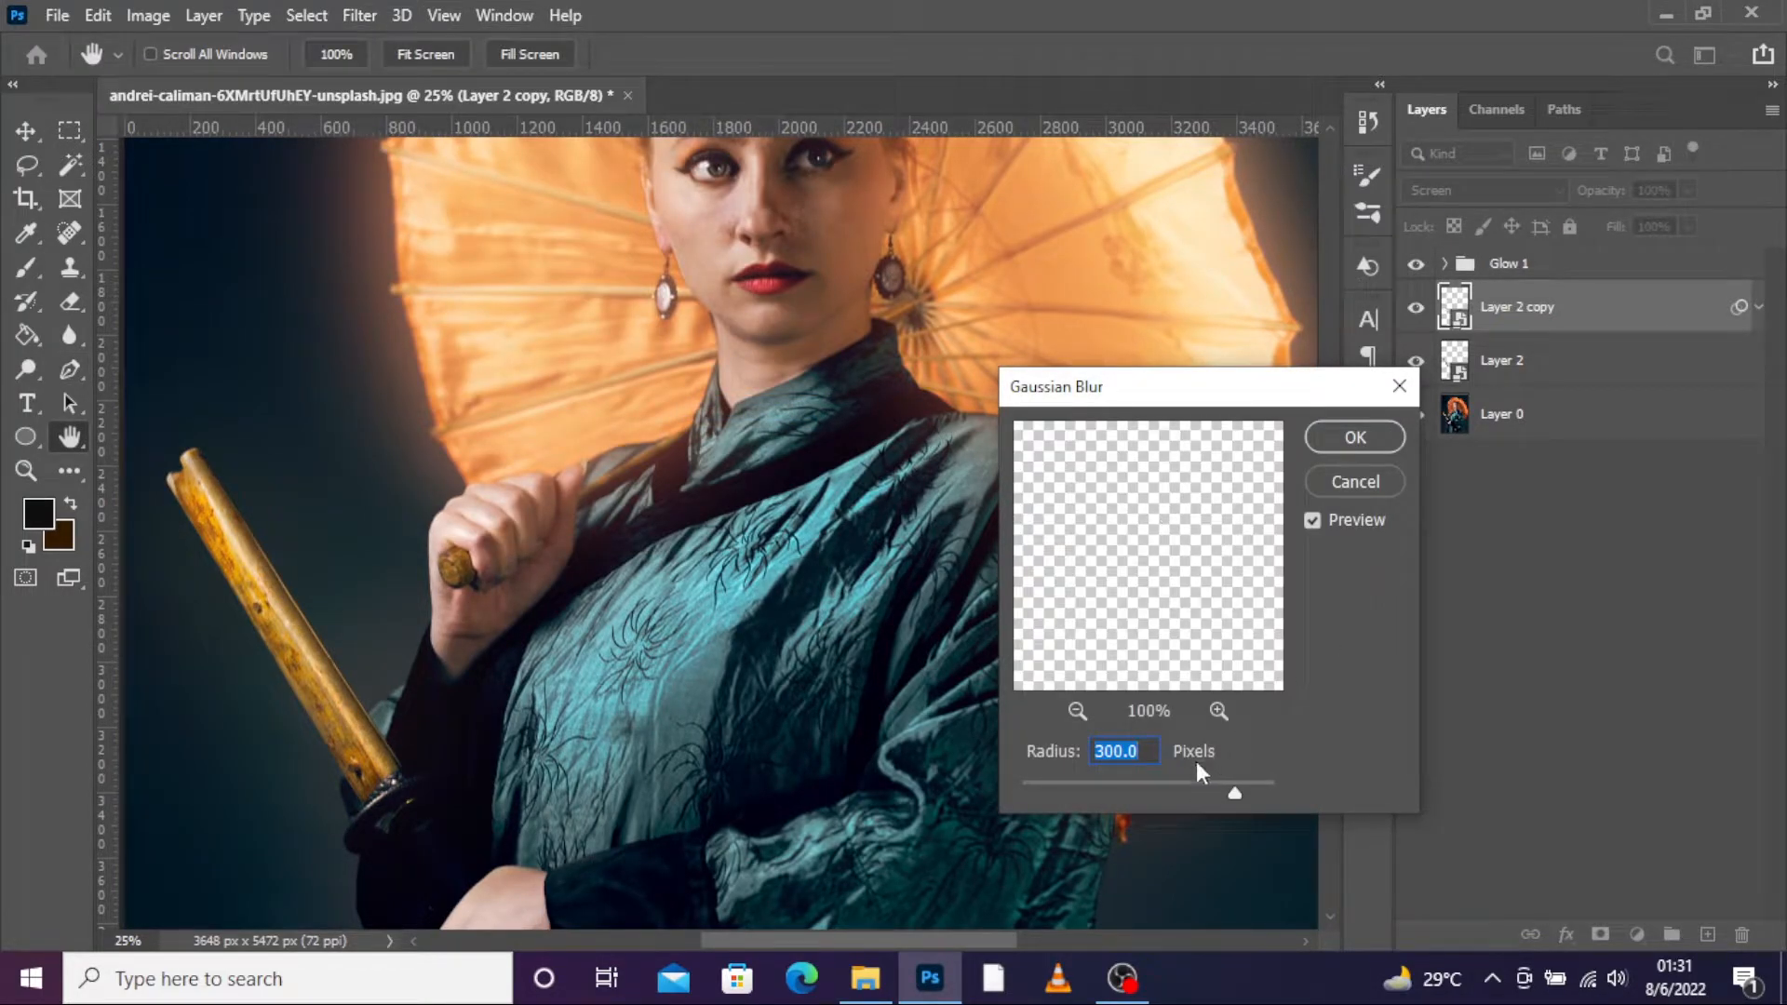
{"action": "type", "text": "10"}
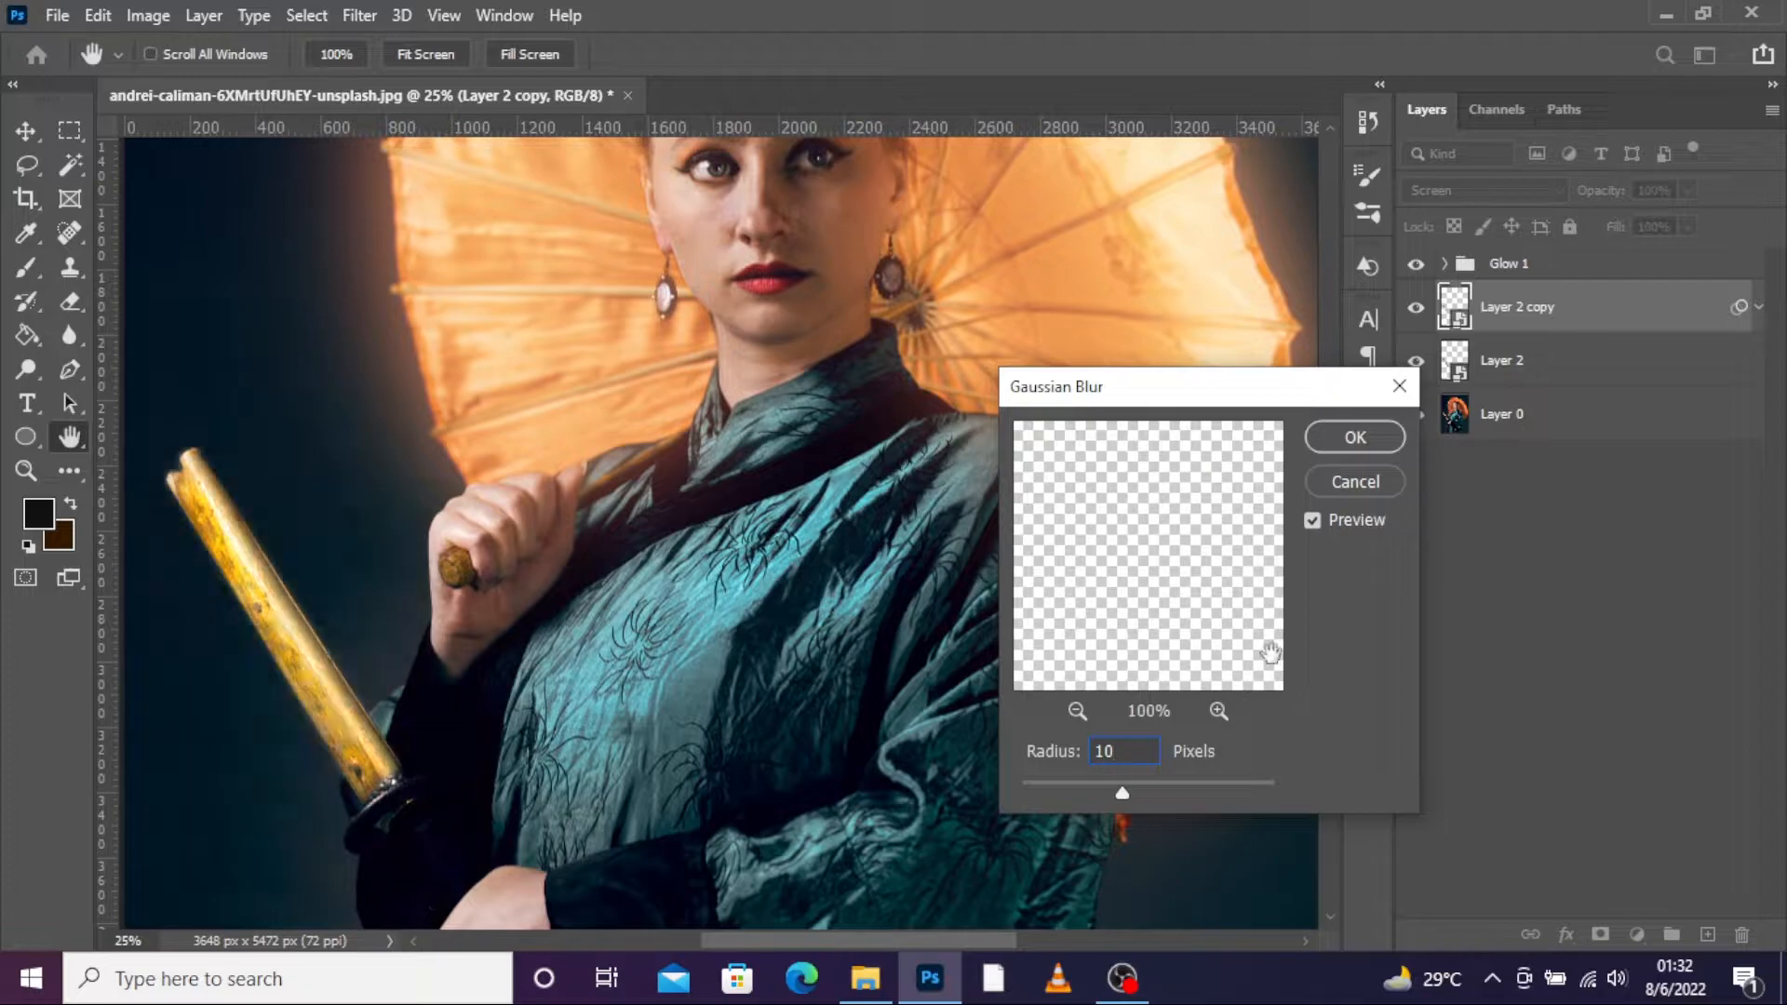
{"action": "left_click", "coordinate": [1341, 436]}
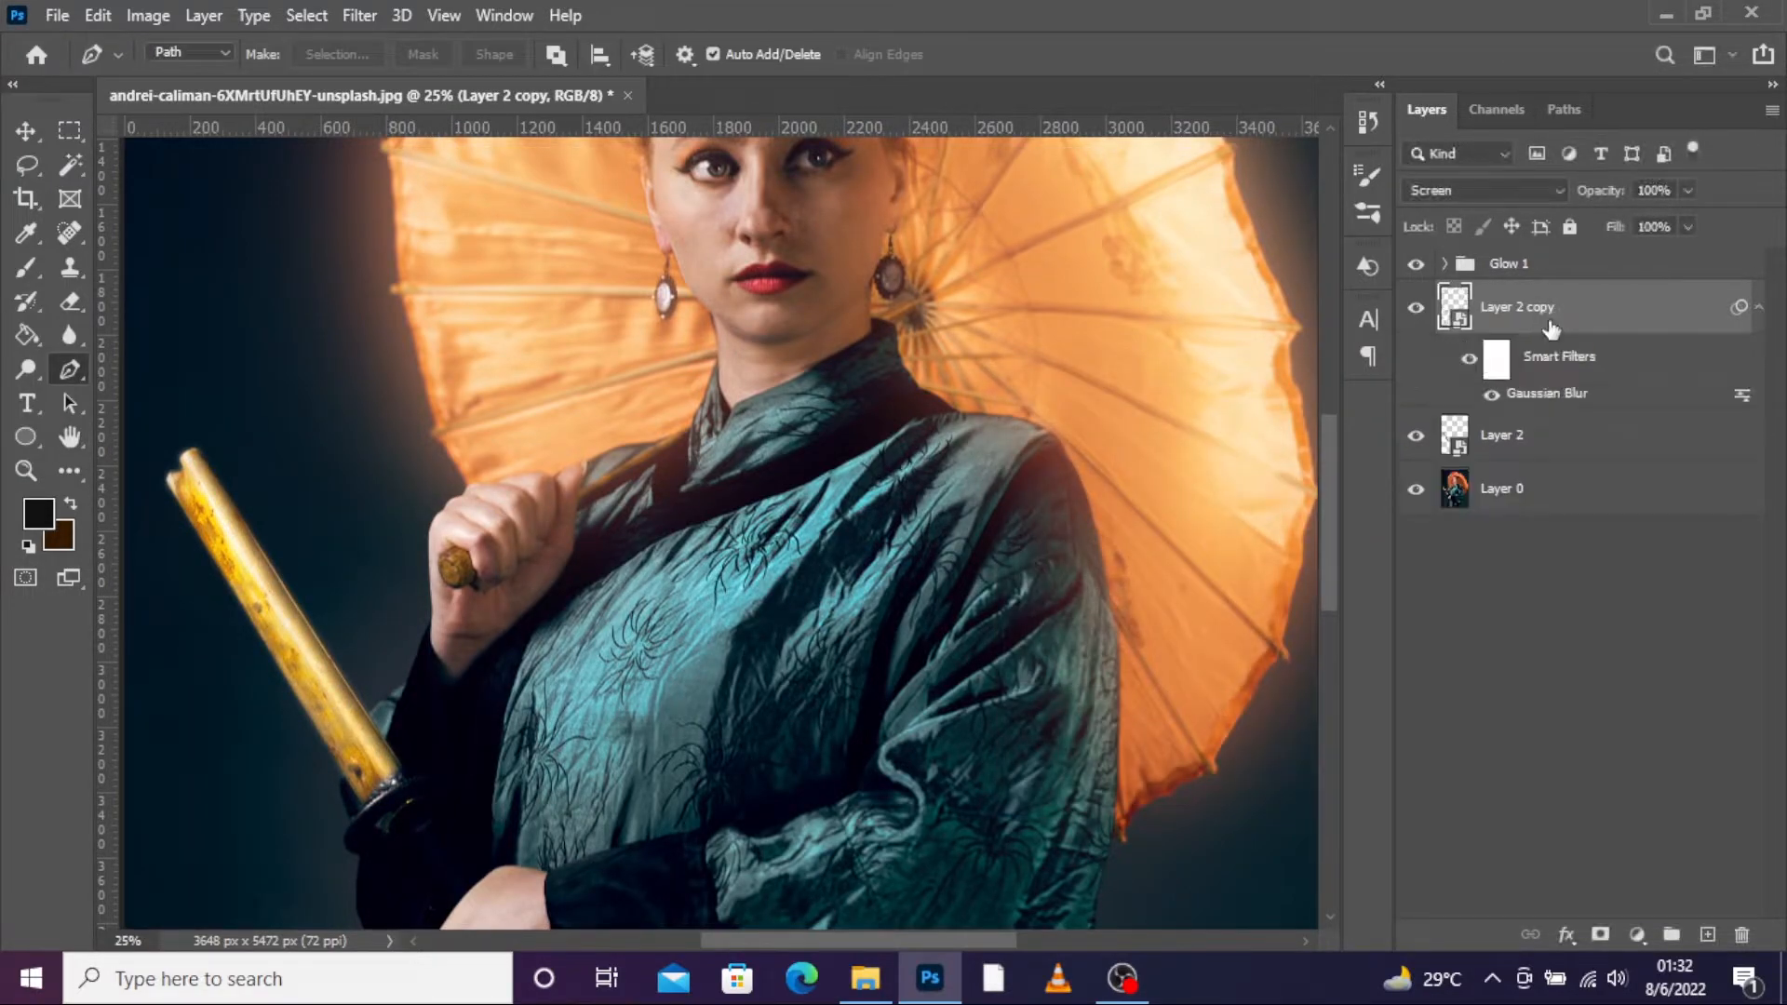
- Duplicate the blurred sword handle layer and set the new copy's Gaussian Blur radius to 150 pixels
{"action": "key", "text": "ctrl+j"}
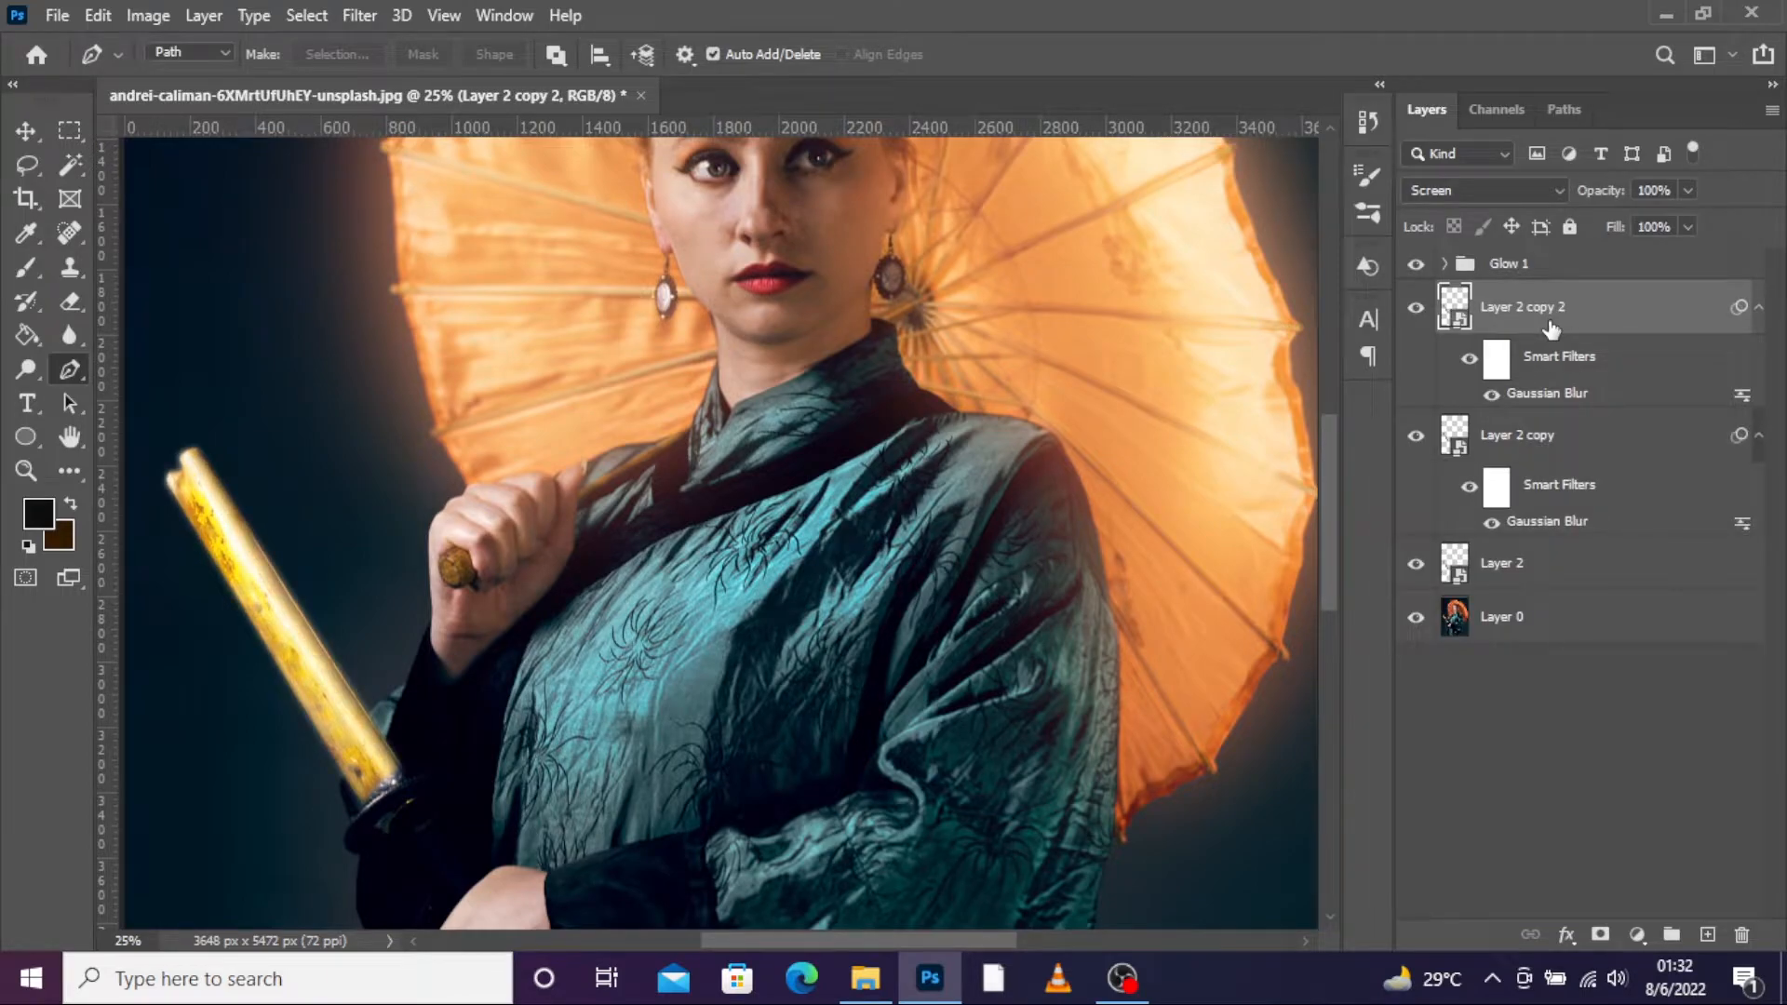
{"action": "double_click", "coordinate": [1552, 396]}
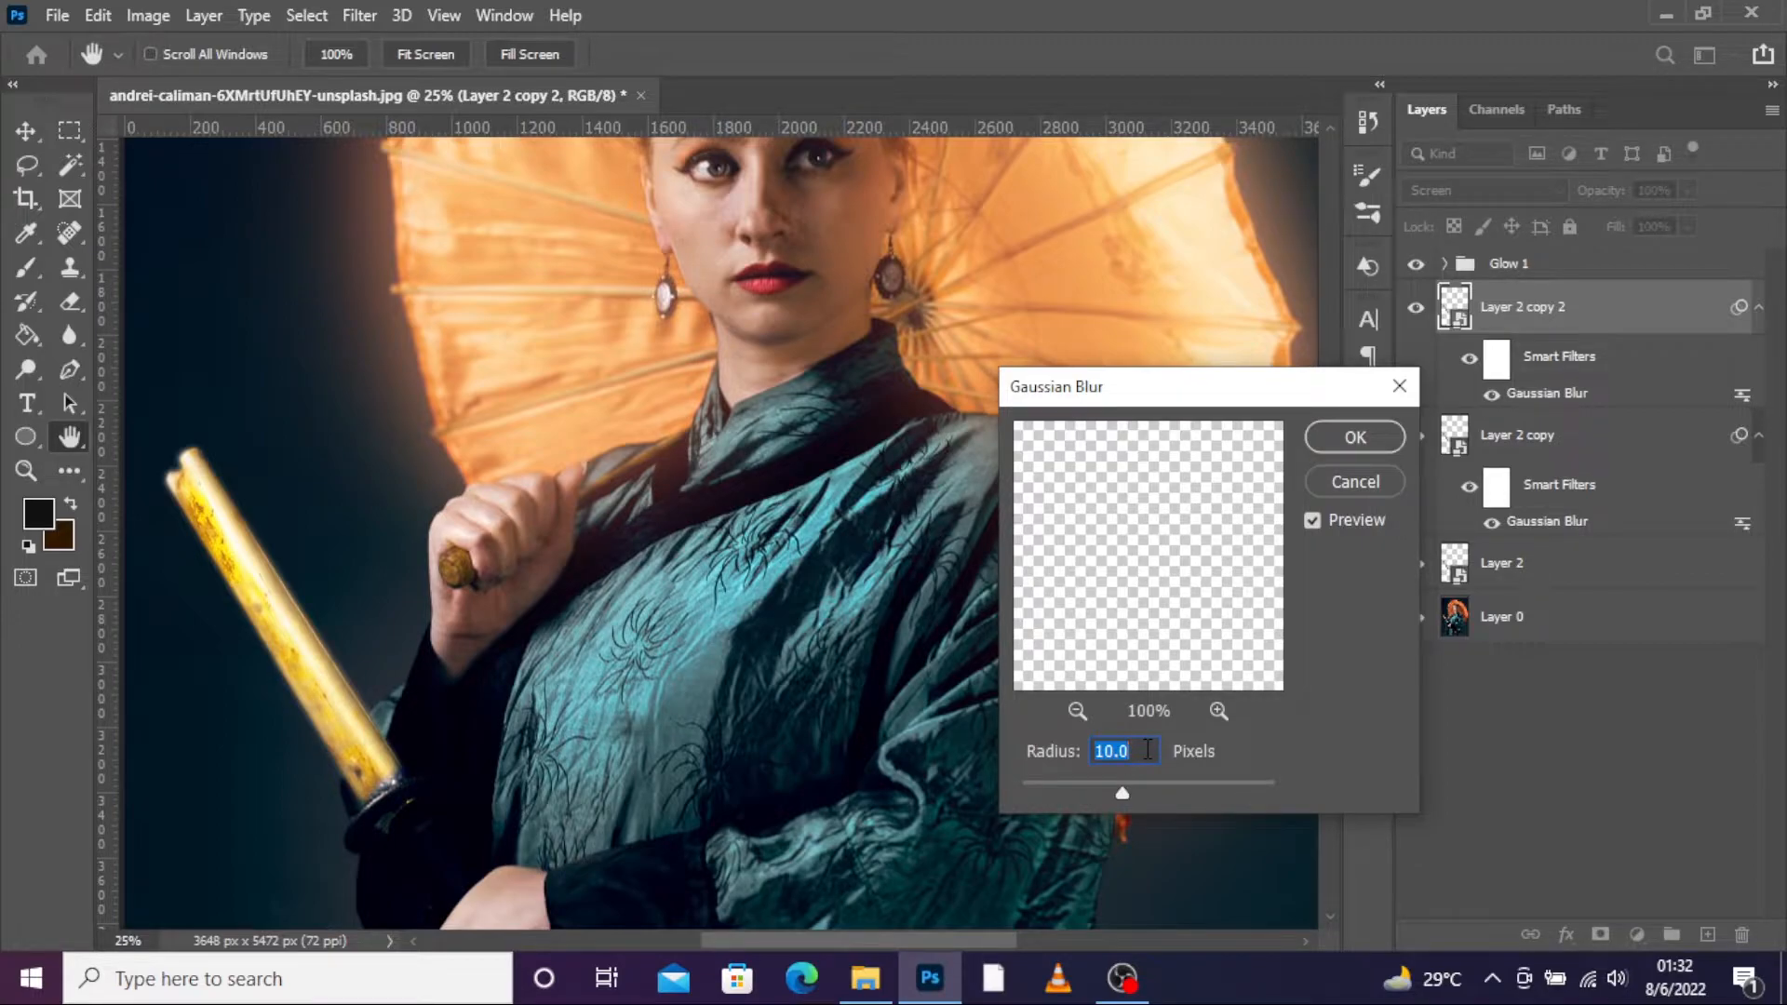
{"action": "type", "text": "150"}
{"action": "left_click", "coordinate": [1342, 441]}
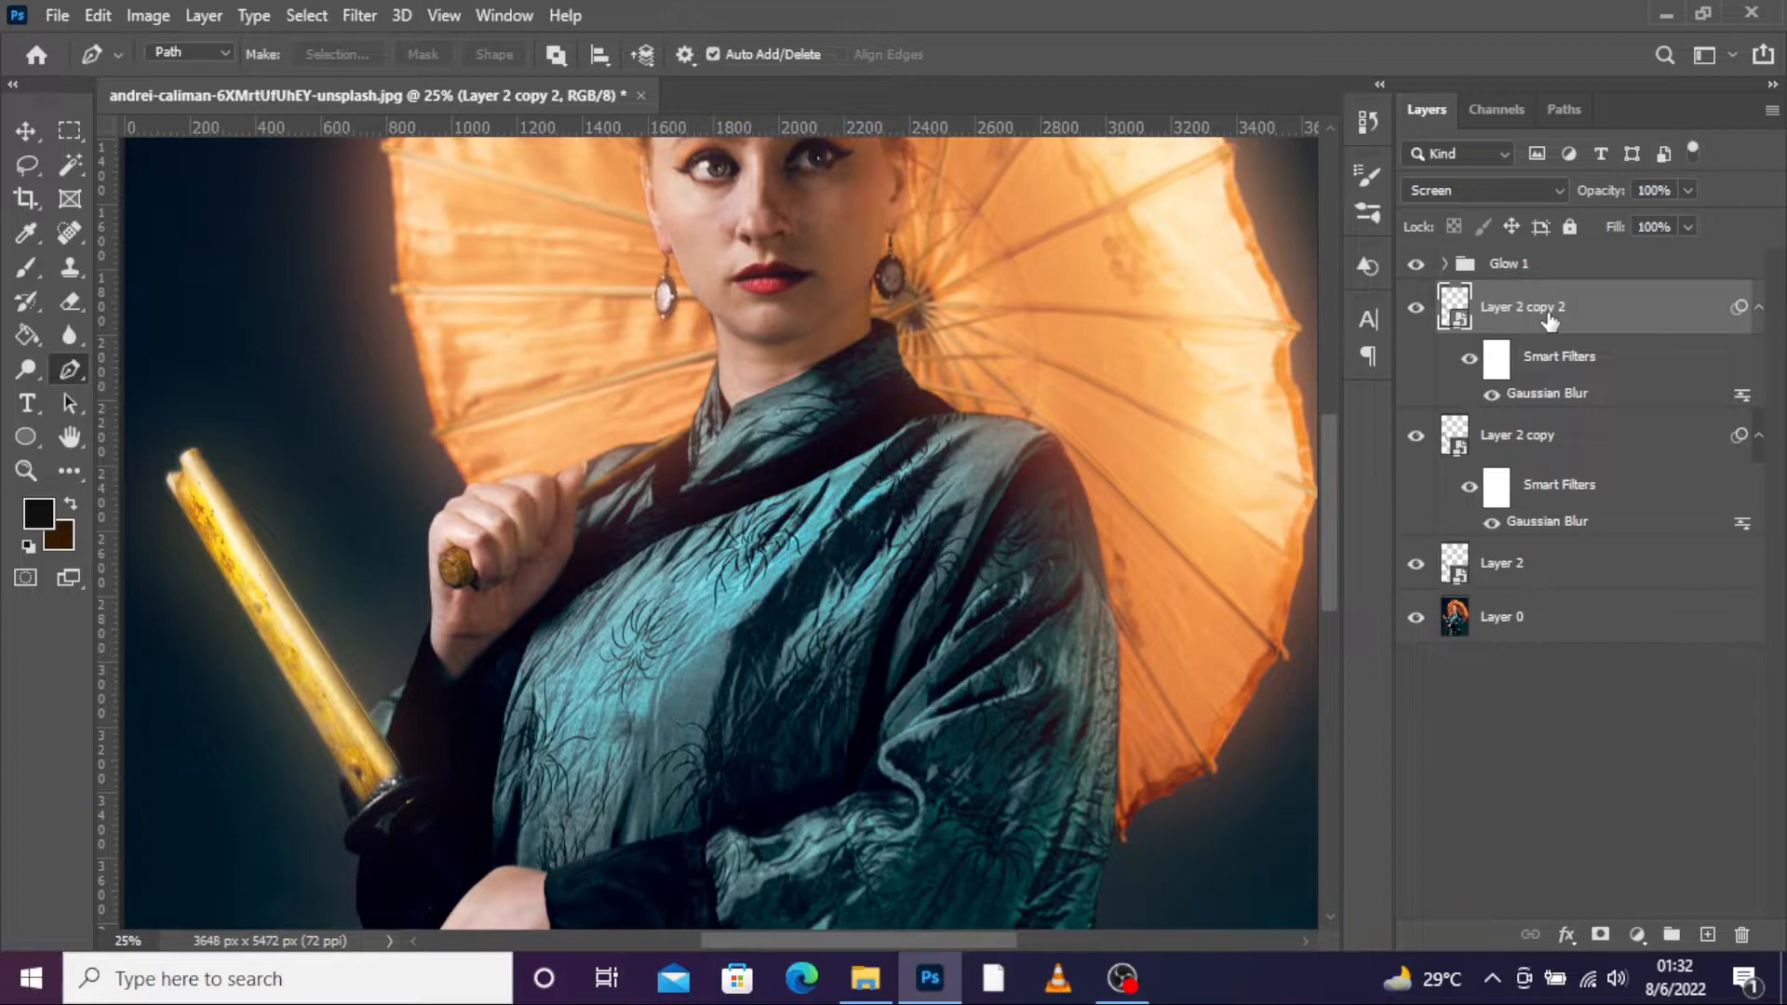
- Make another copy of the top sword handle glow layer and set its Gaussian Blur radius to 300 pixels
{"action": "key", "text": "ctrl+j"}
{"action": "double_click", "coordinate": [1540, 400]}
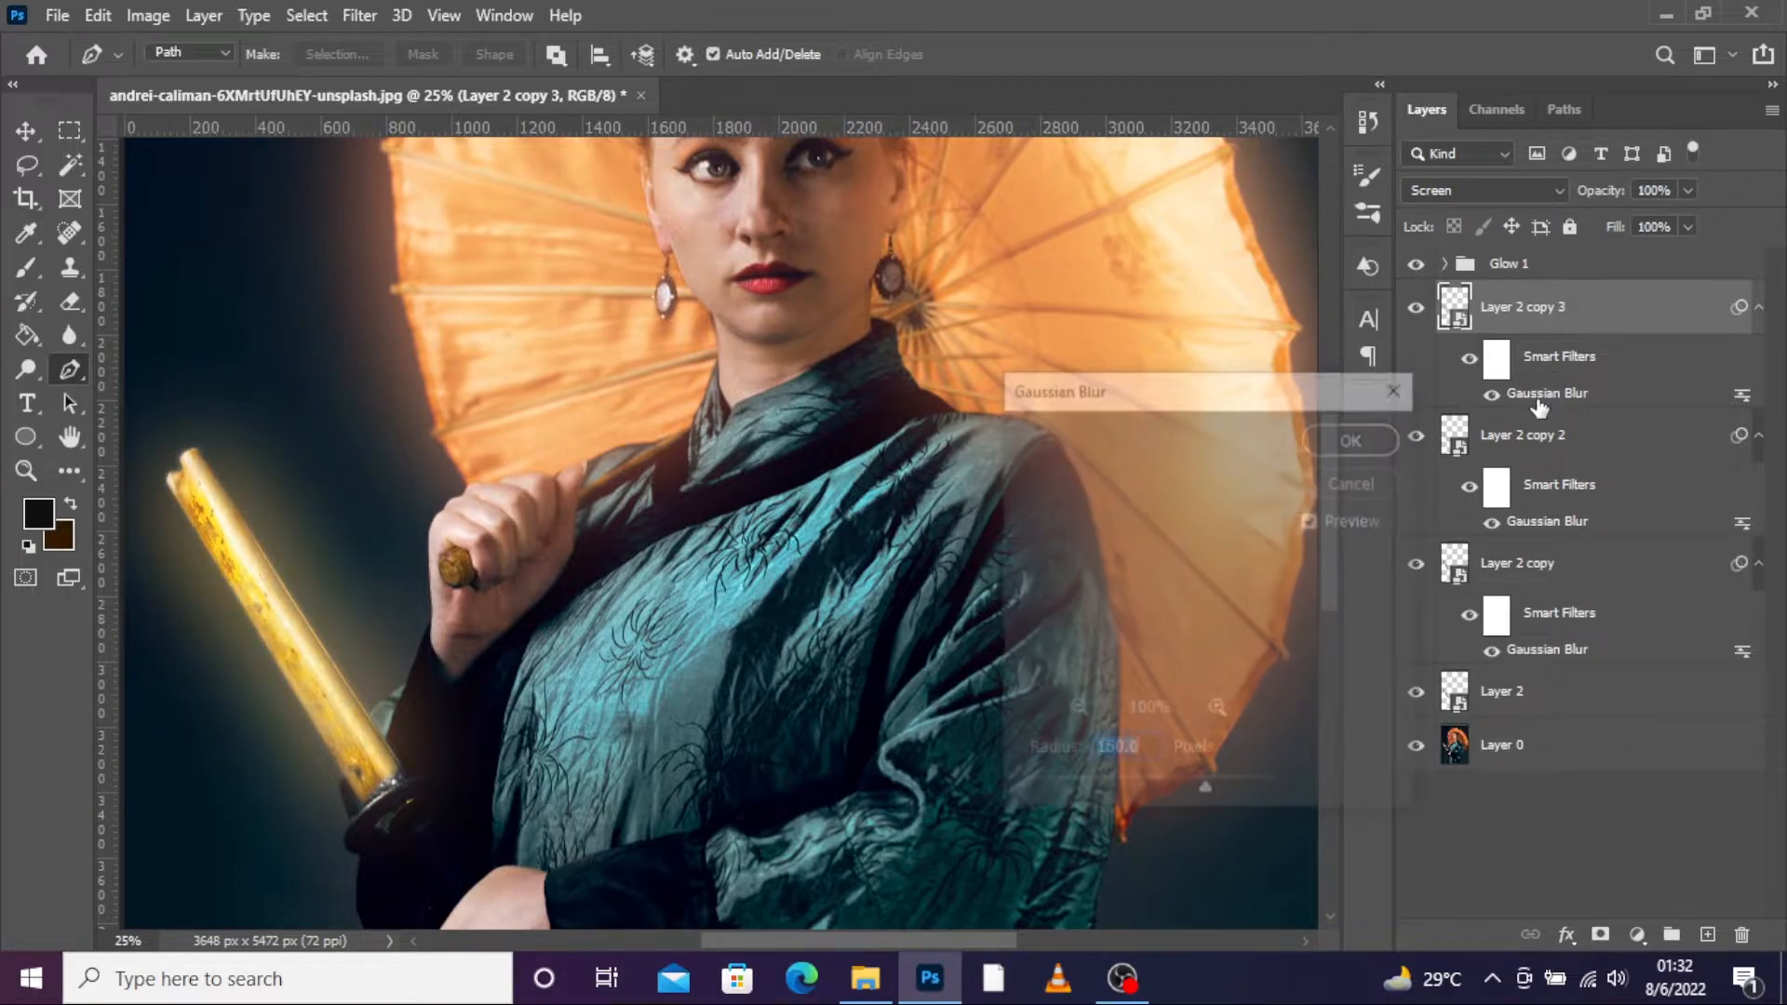
{"action": "type", "text": "300"}
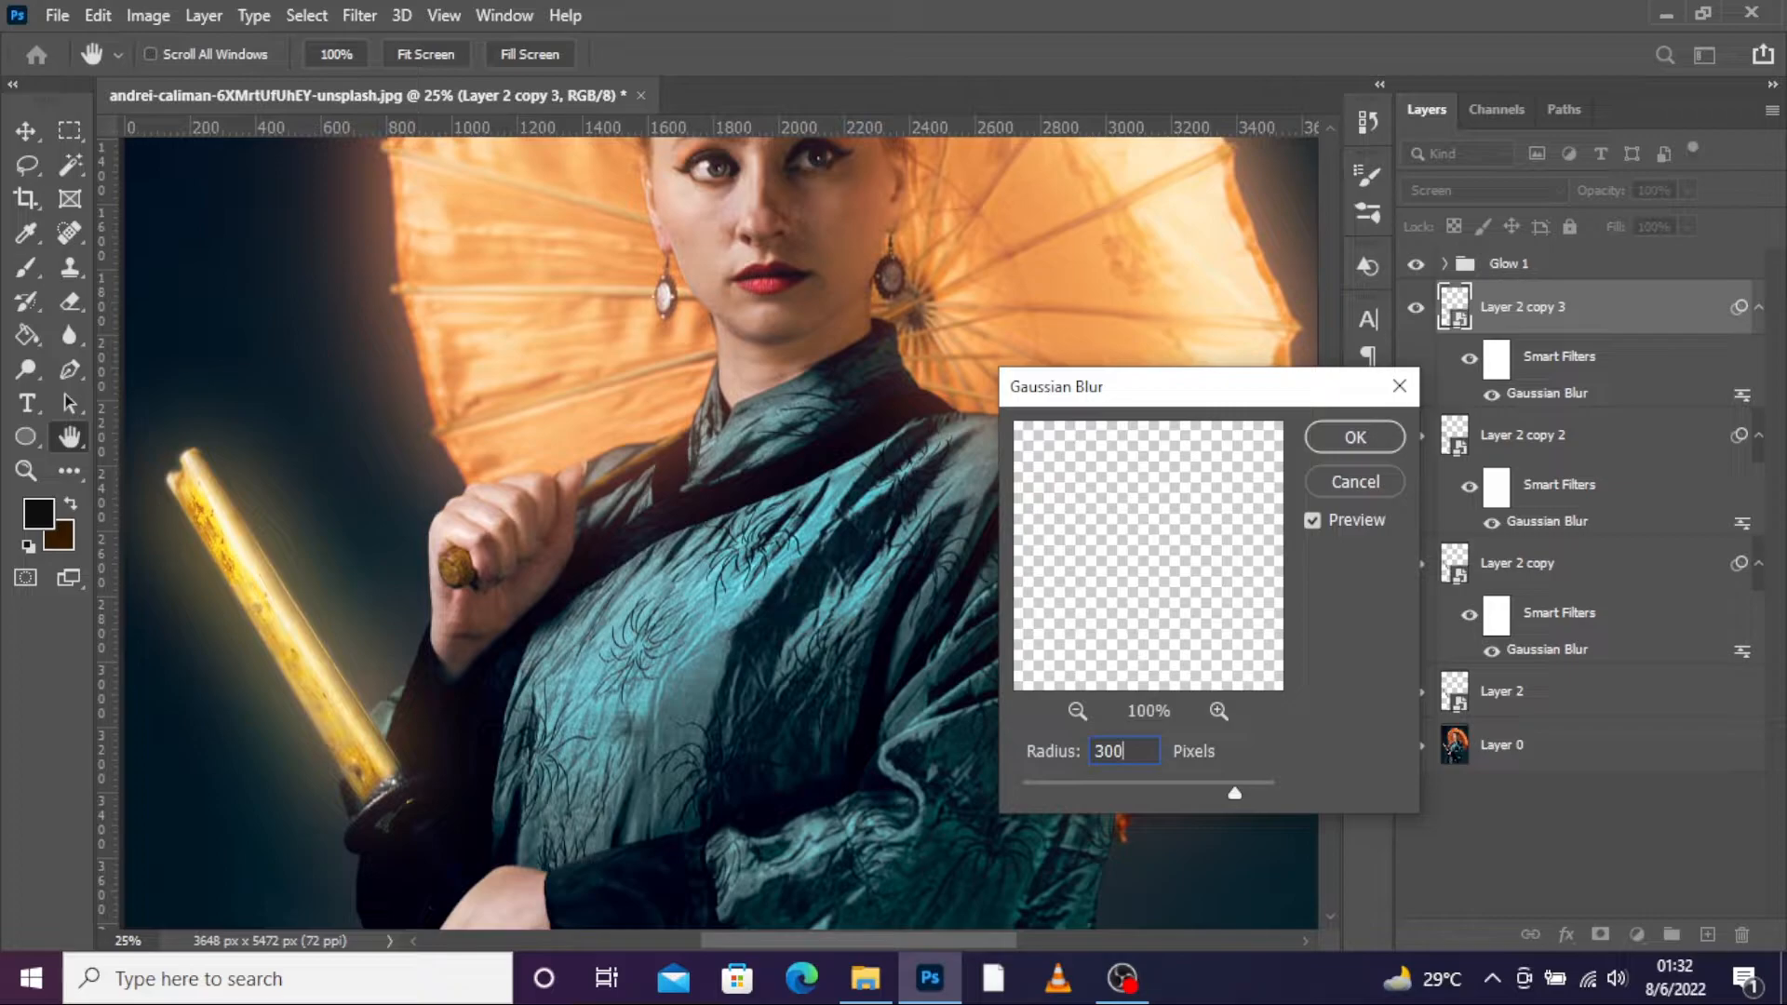
{"action": "left_click", "coordinate": [1357, 441]}
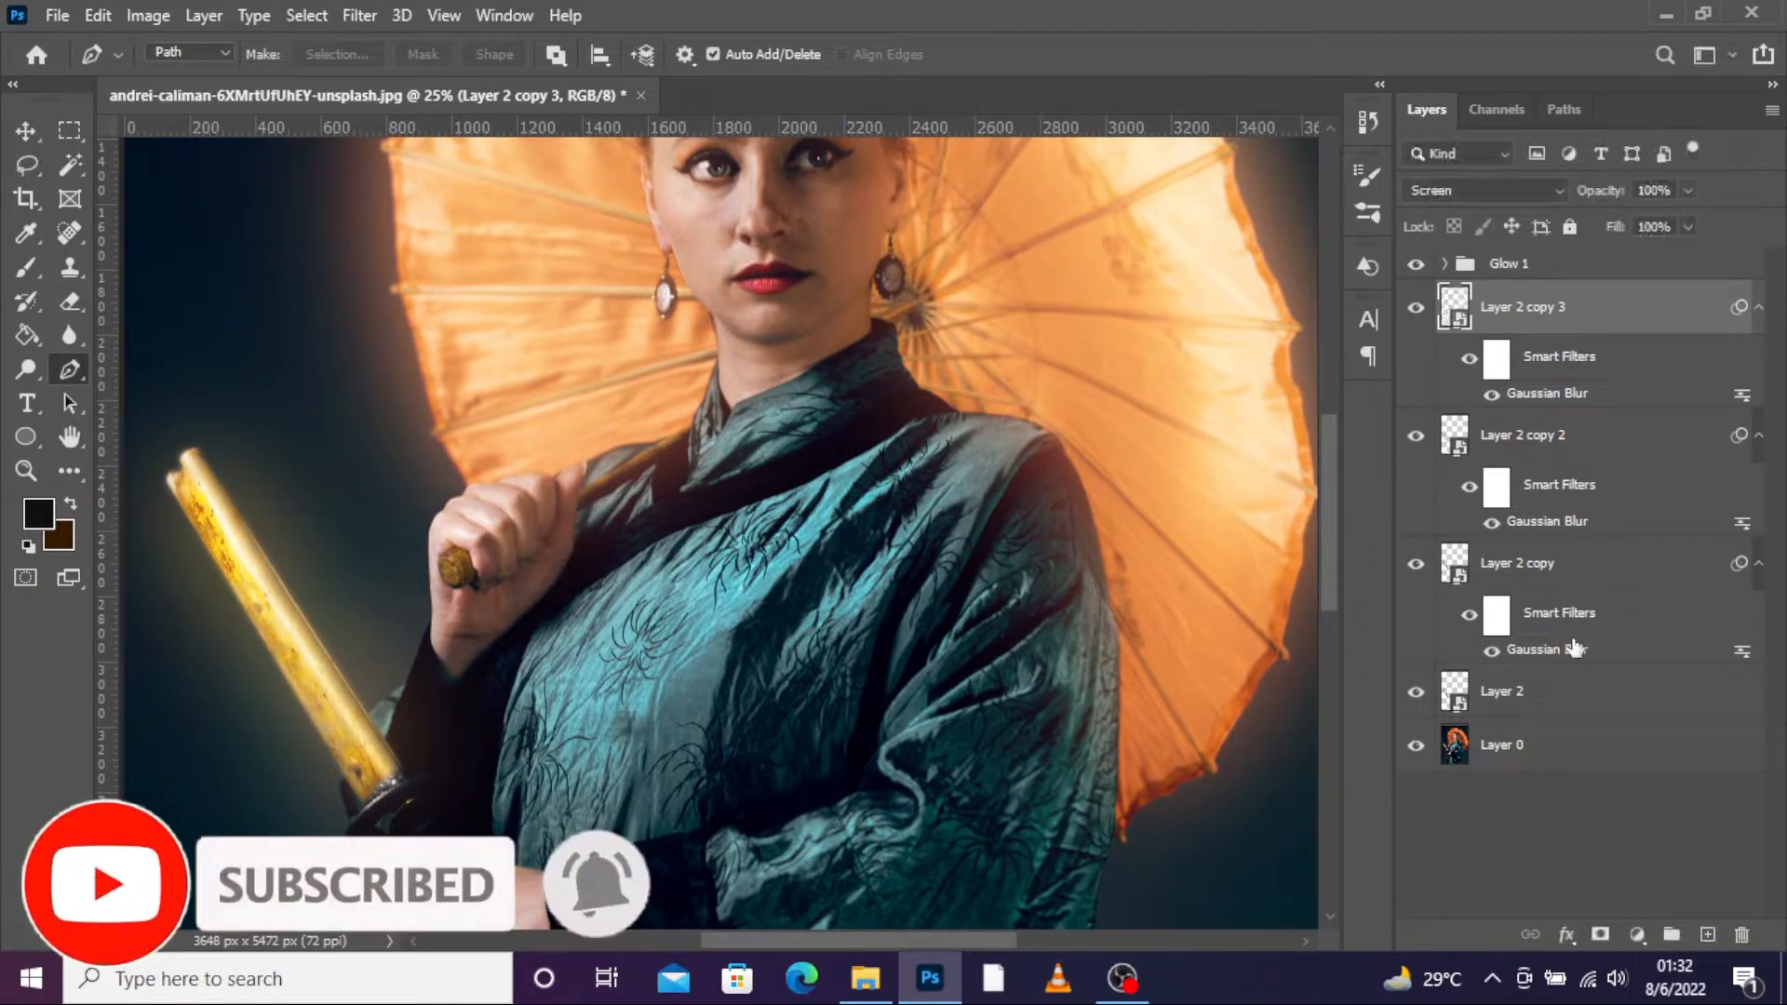
- Group Layer 2 and its three blurred sword handle copies, and name the group Glow 2
{"action": "left_click", "coordinate": [1523, 698], "text": "shift"}
{"action": "key", "text": "ctrl+g"}
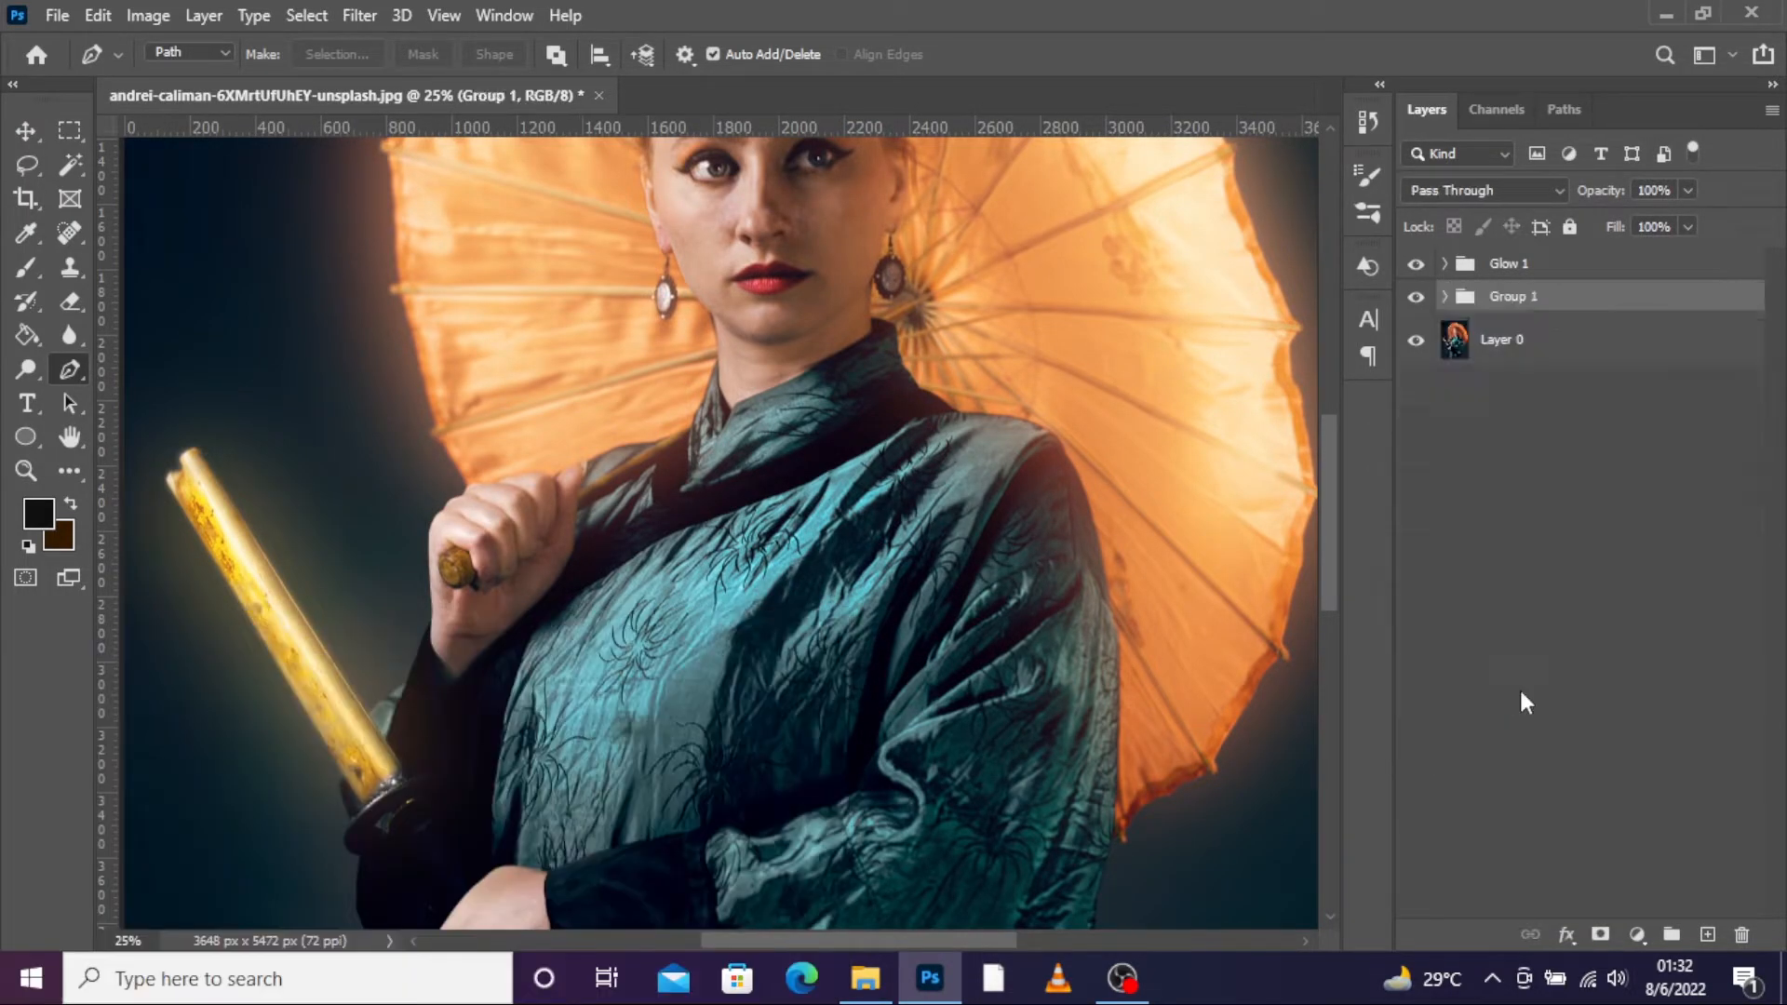
{"action": "double_click", "coordinate": [1515, 298]}
{"action": "type", "text": "Glow 2"}
{"action": "left_click", "coordinate": [1661, 521]}
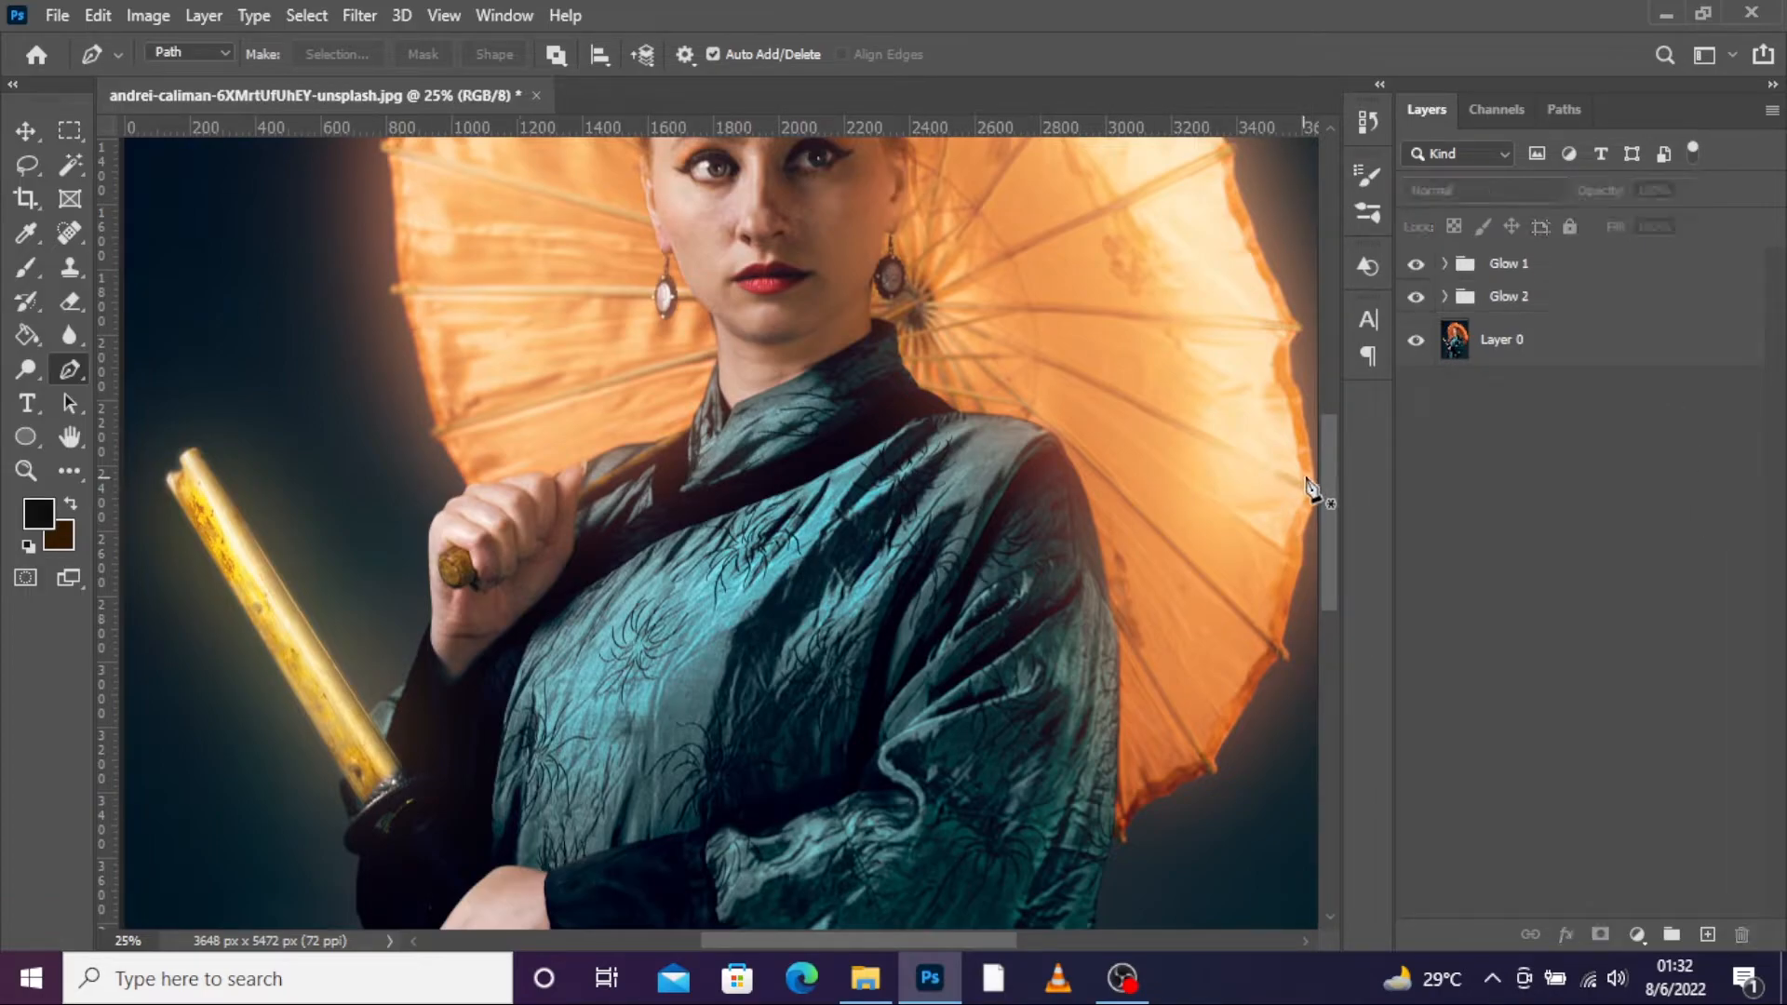
{"action": "key", "text": "ctrl+minus"}
{"action": "key", "text": "ctrl+minus"}
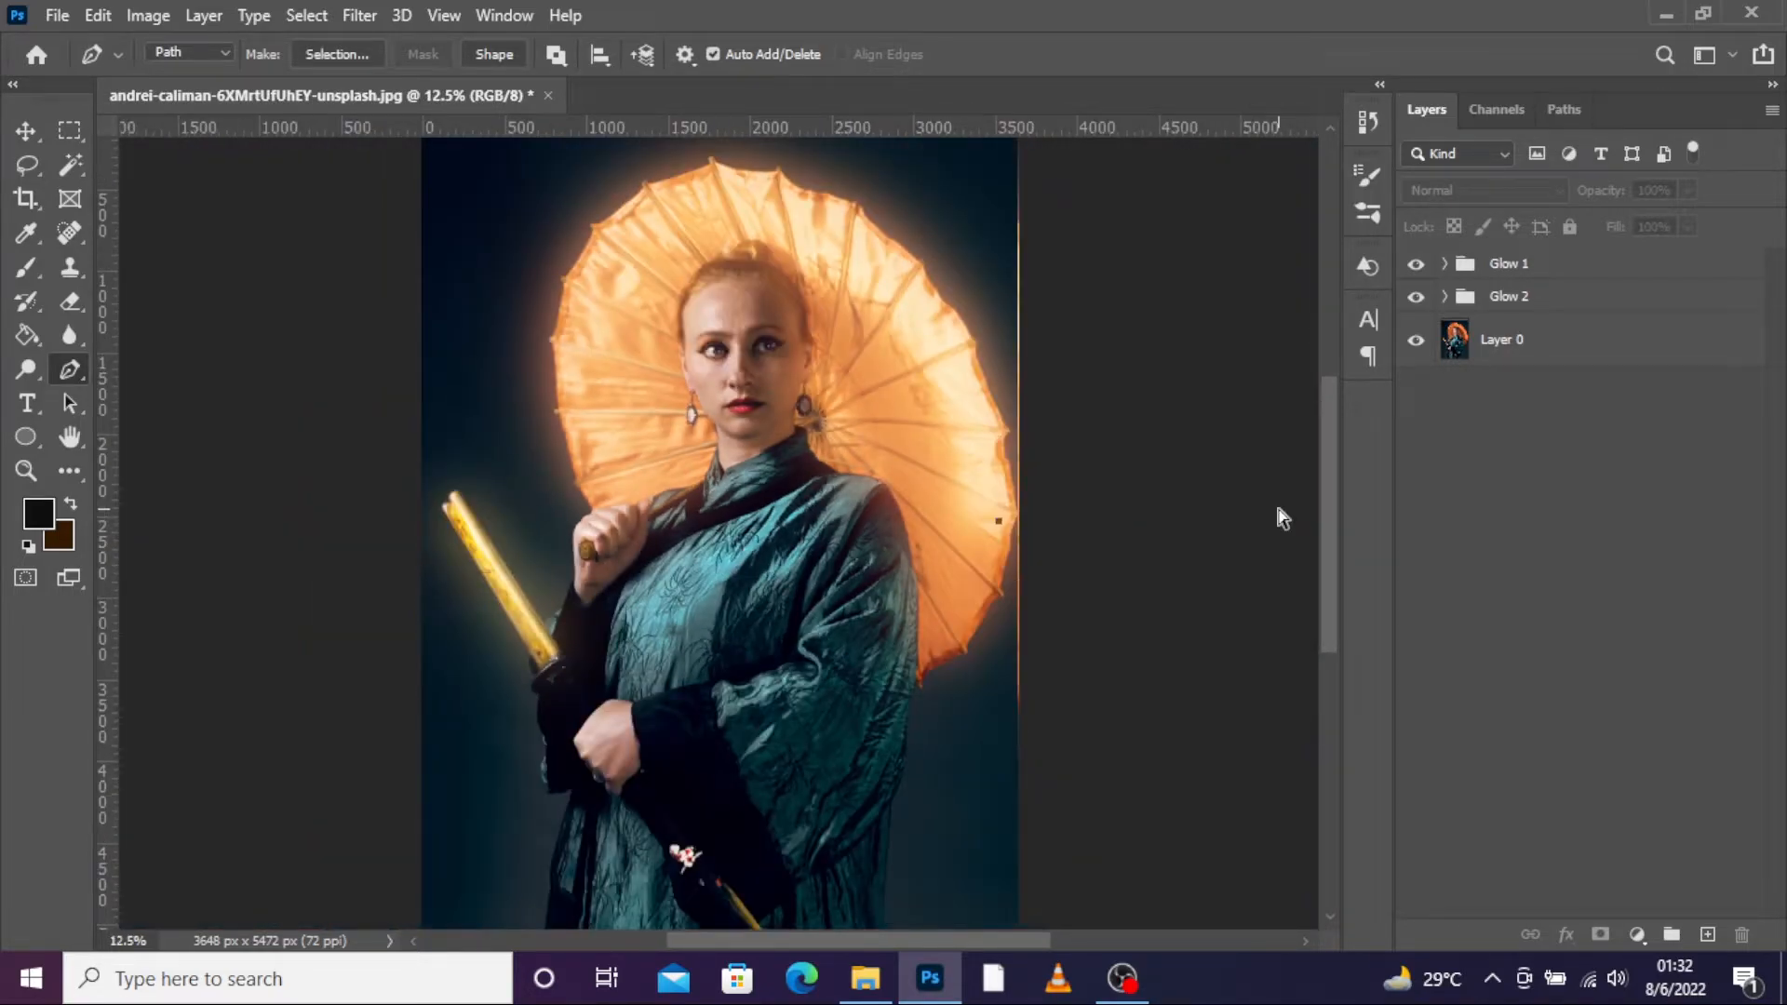
{"action": "key", "text": "ctrl+minus"}
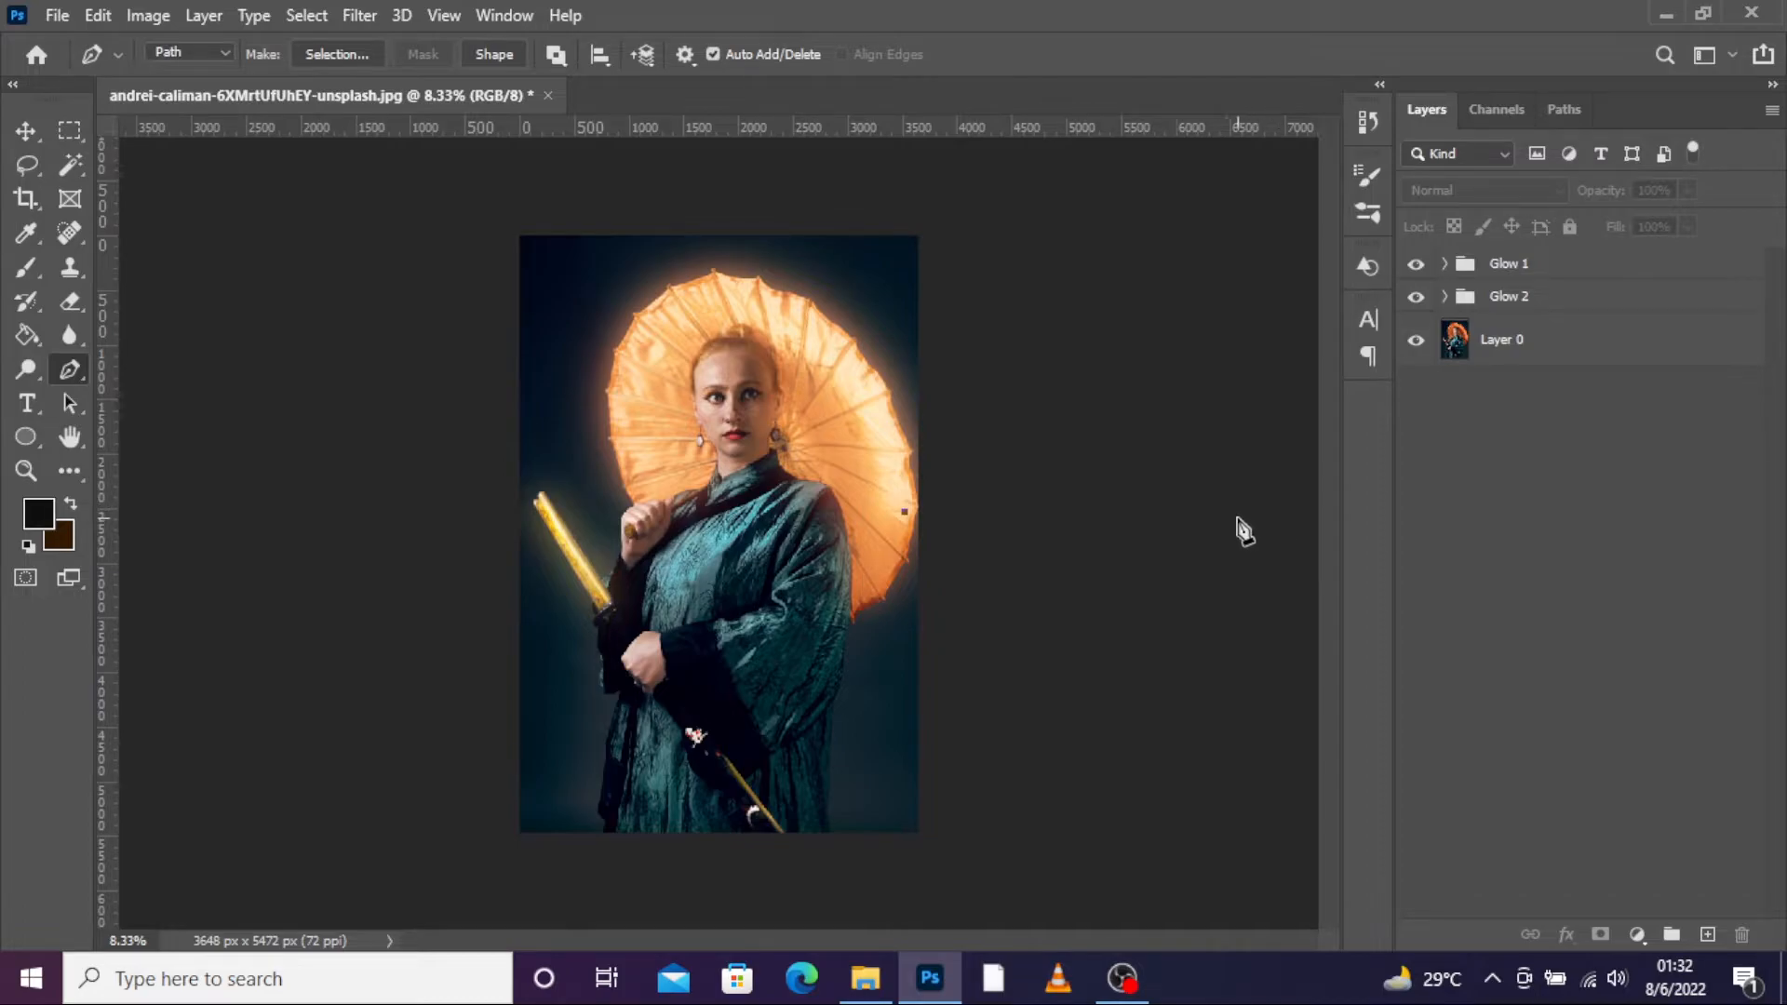
{"action": "key", "text": "ctrl+plus"}
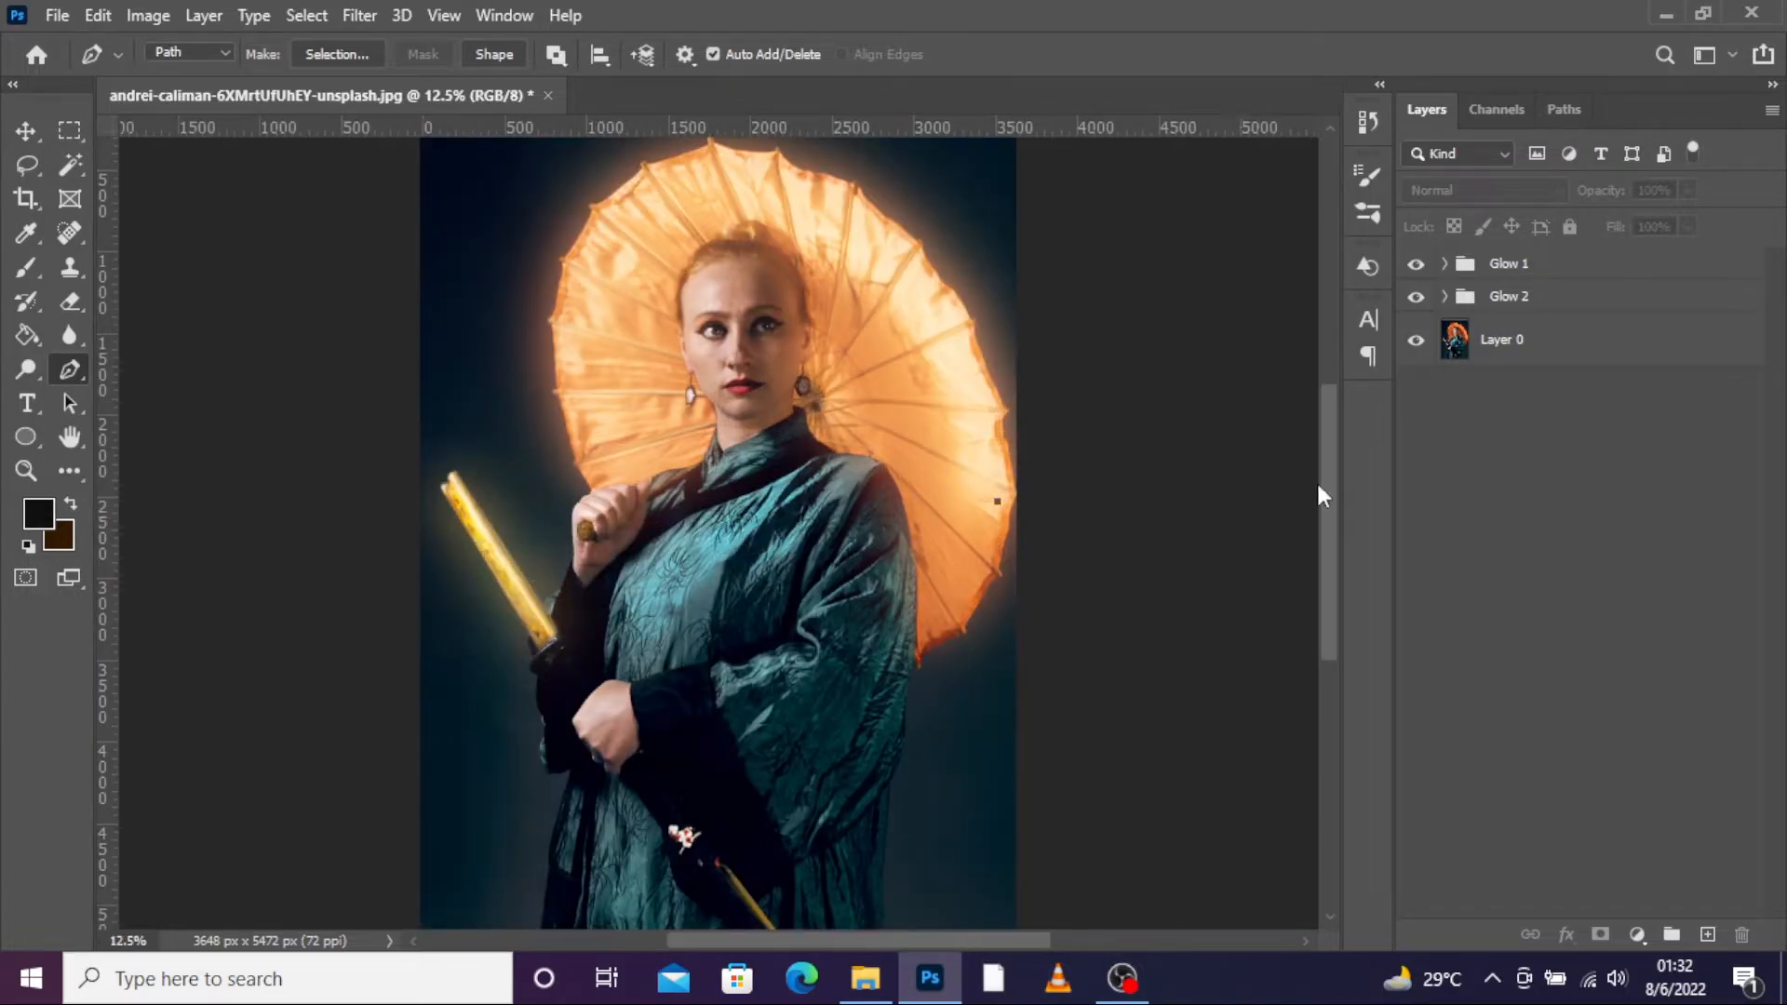
- Undo the last renaming of the sword handle glow group
{"action": "left_click", "coordinate": [25, 130]}
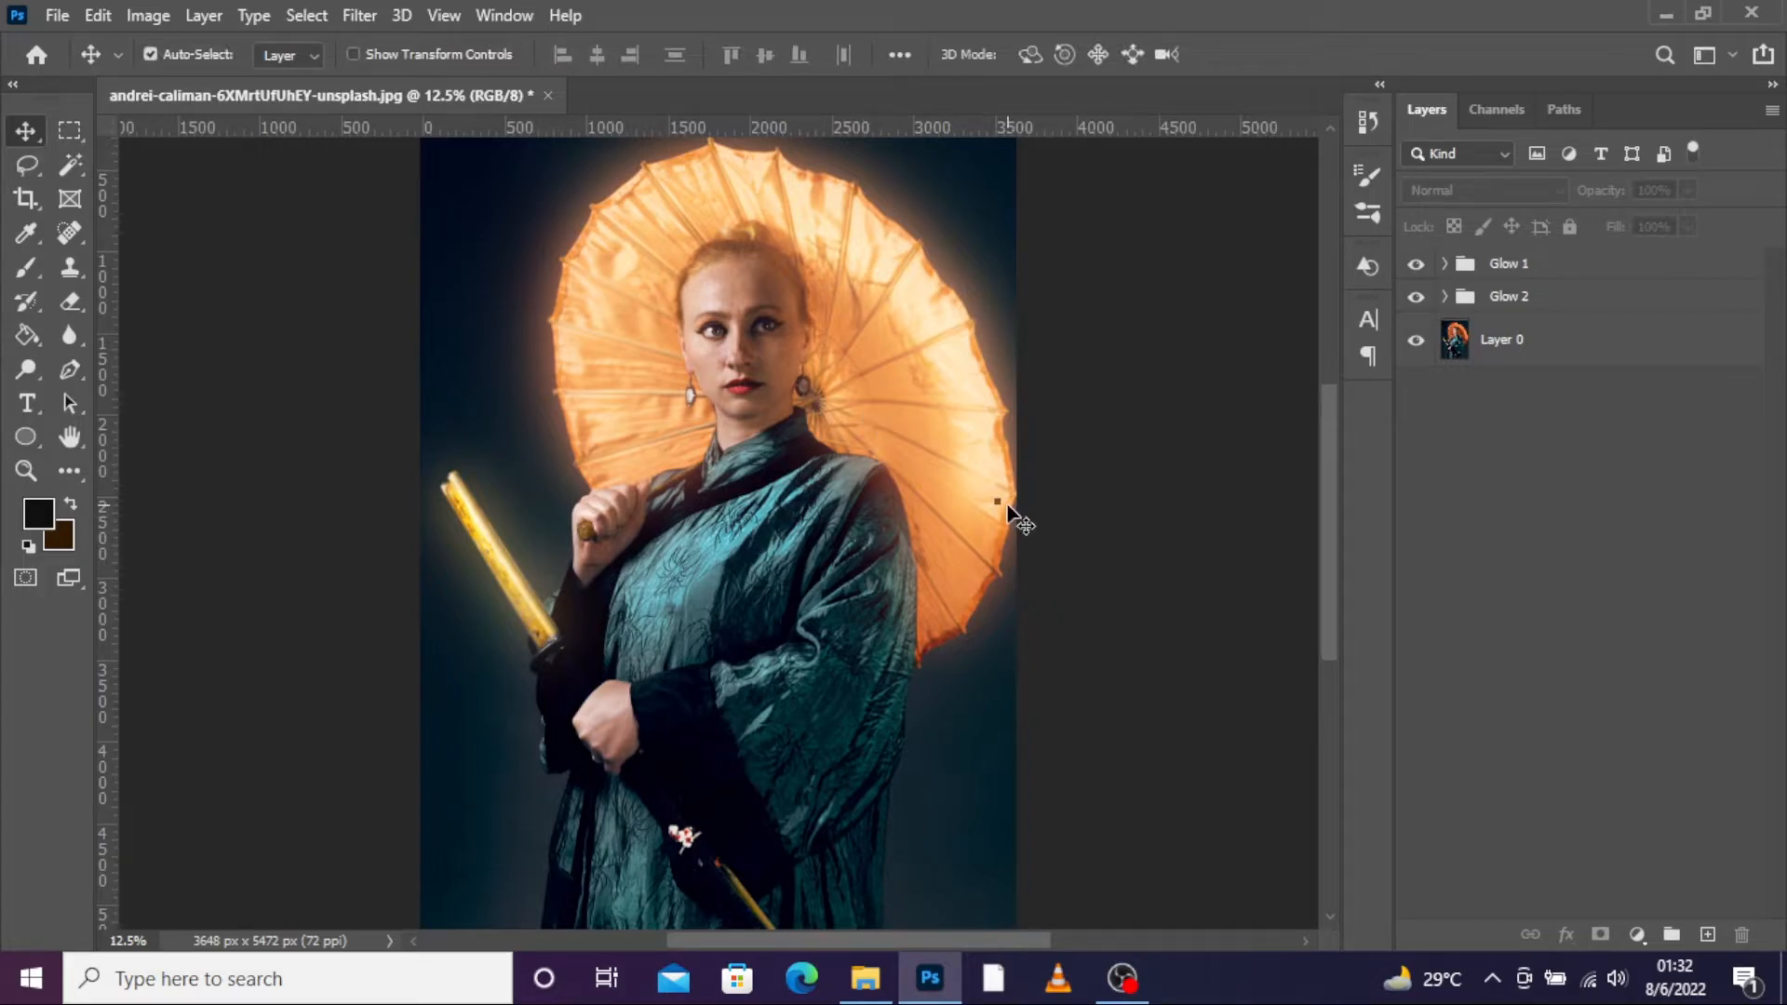
{"action": "key", "text": "ctrl"}
{"action": "key", "text": "ctrl+z"}
- Add an Exposure adjustment clipped to Layer 0, set its exposure to -2.67 and slightly adjust the gamma correction
{"action": "left_click", "coordinate": [1480, 343]}
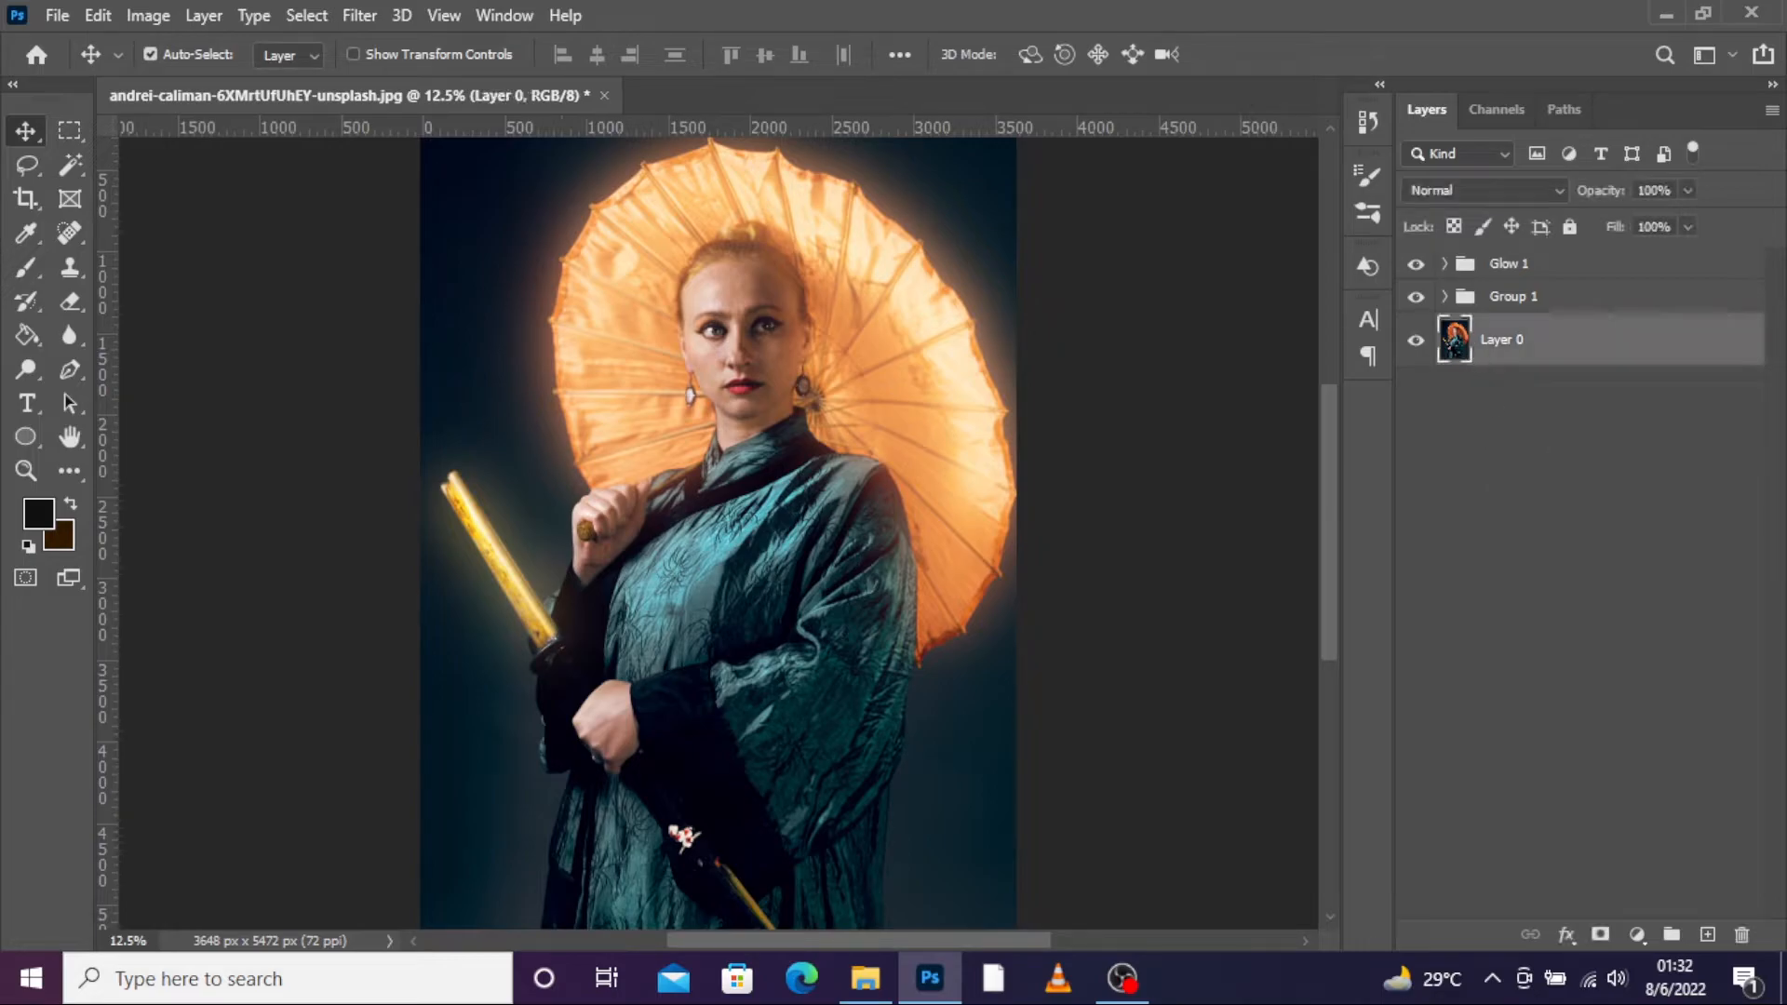
{"action": "left_click", "coordinate": [1636, 931]}
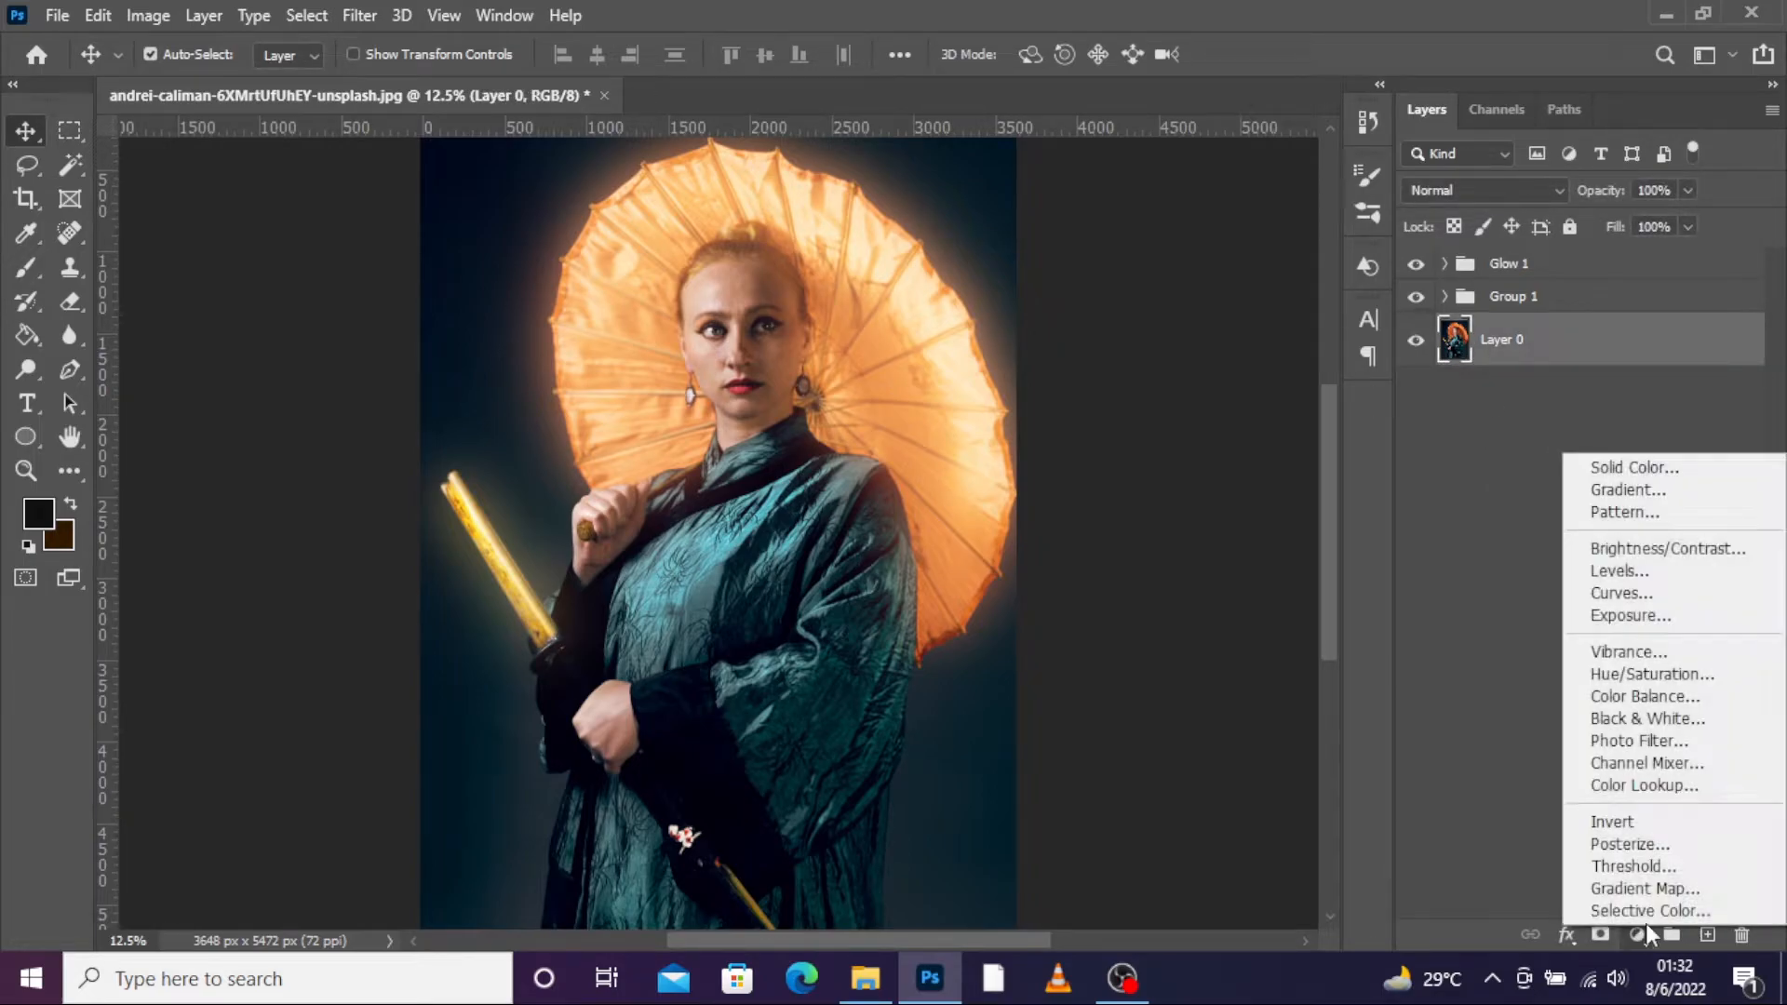
{"action": "left_click", "coordinate": [1619, 616]}
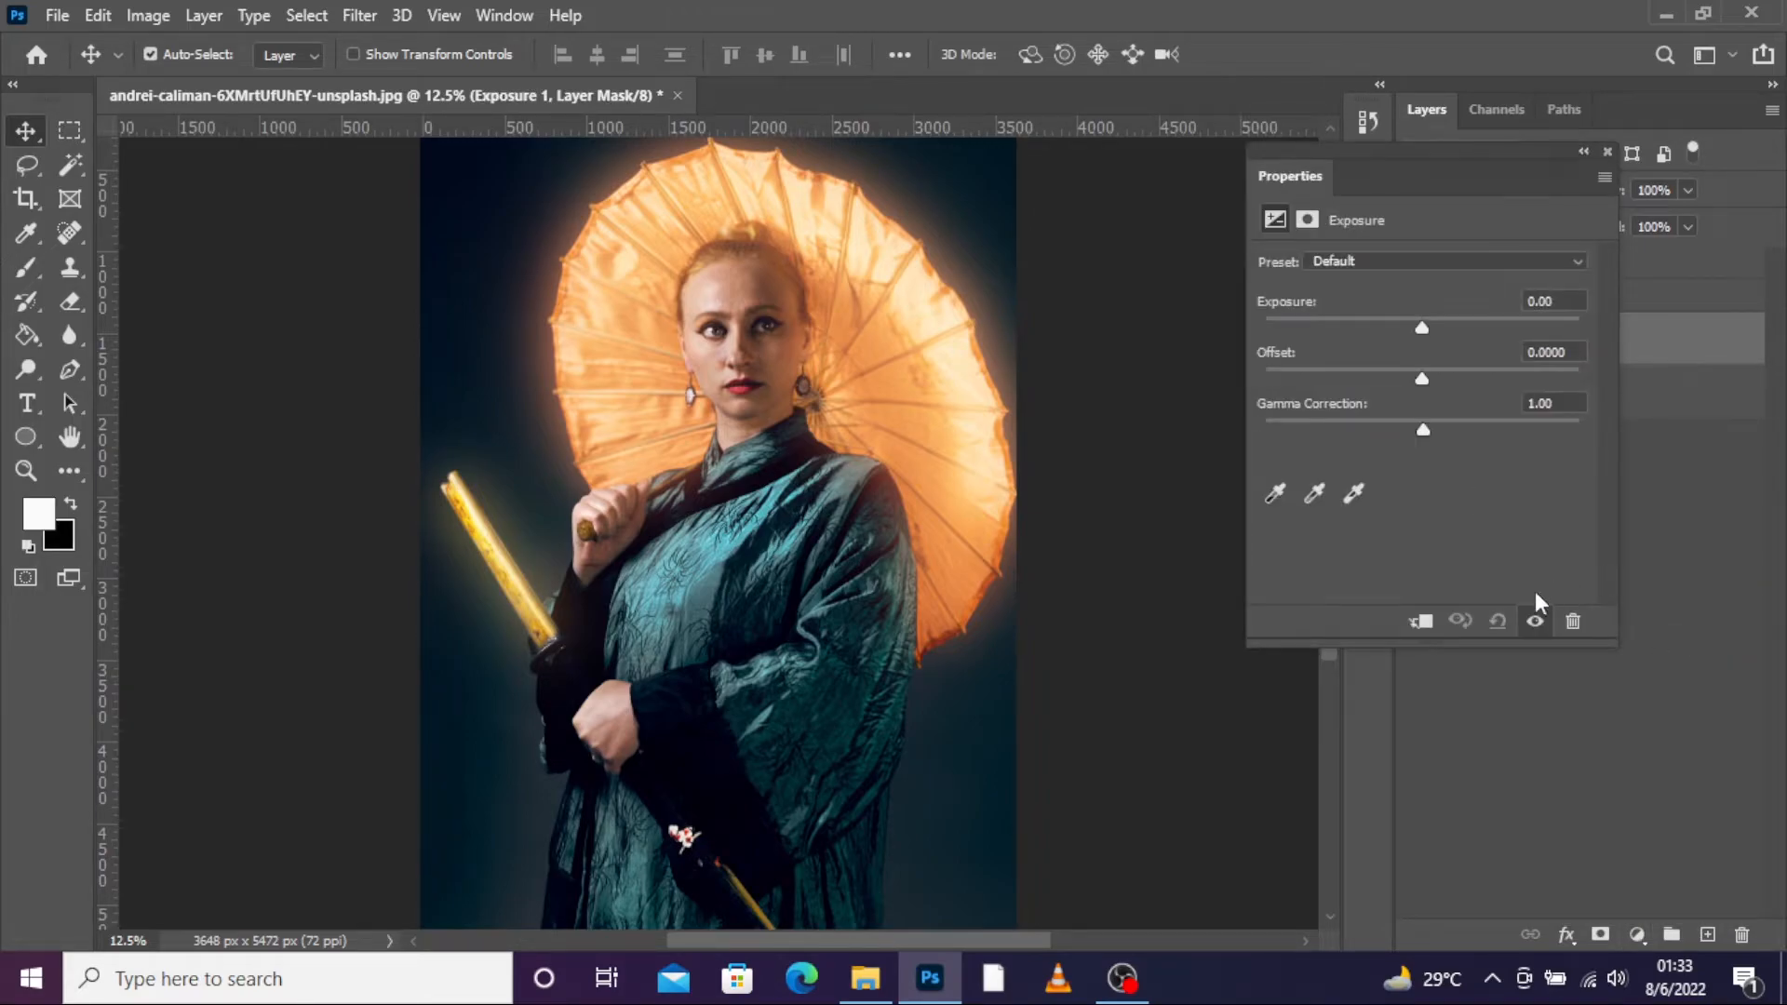
{"action": "left_click", "coordinate": [1423, 623]}
{"action": "left_click_drag", "start_coordinate": [1418, 327], "coordinate": [1360, 327]}
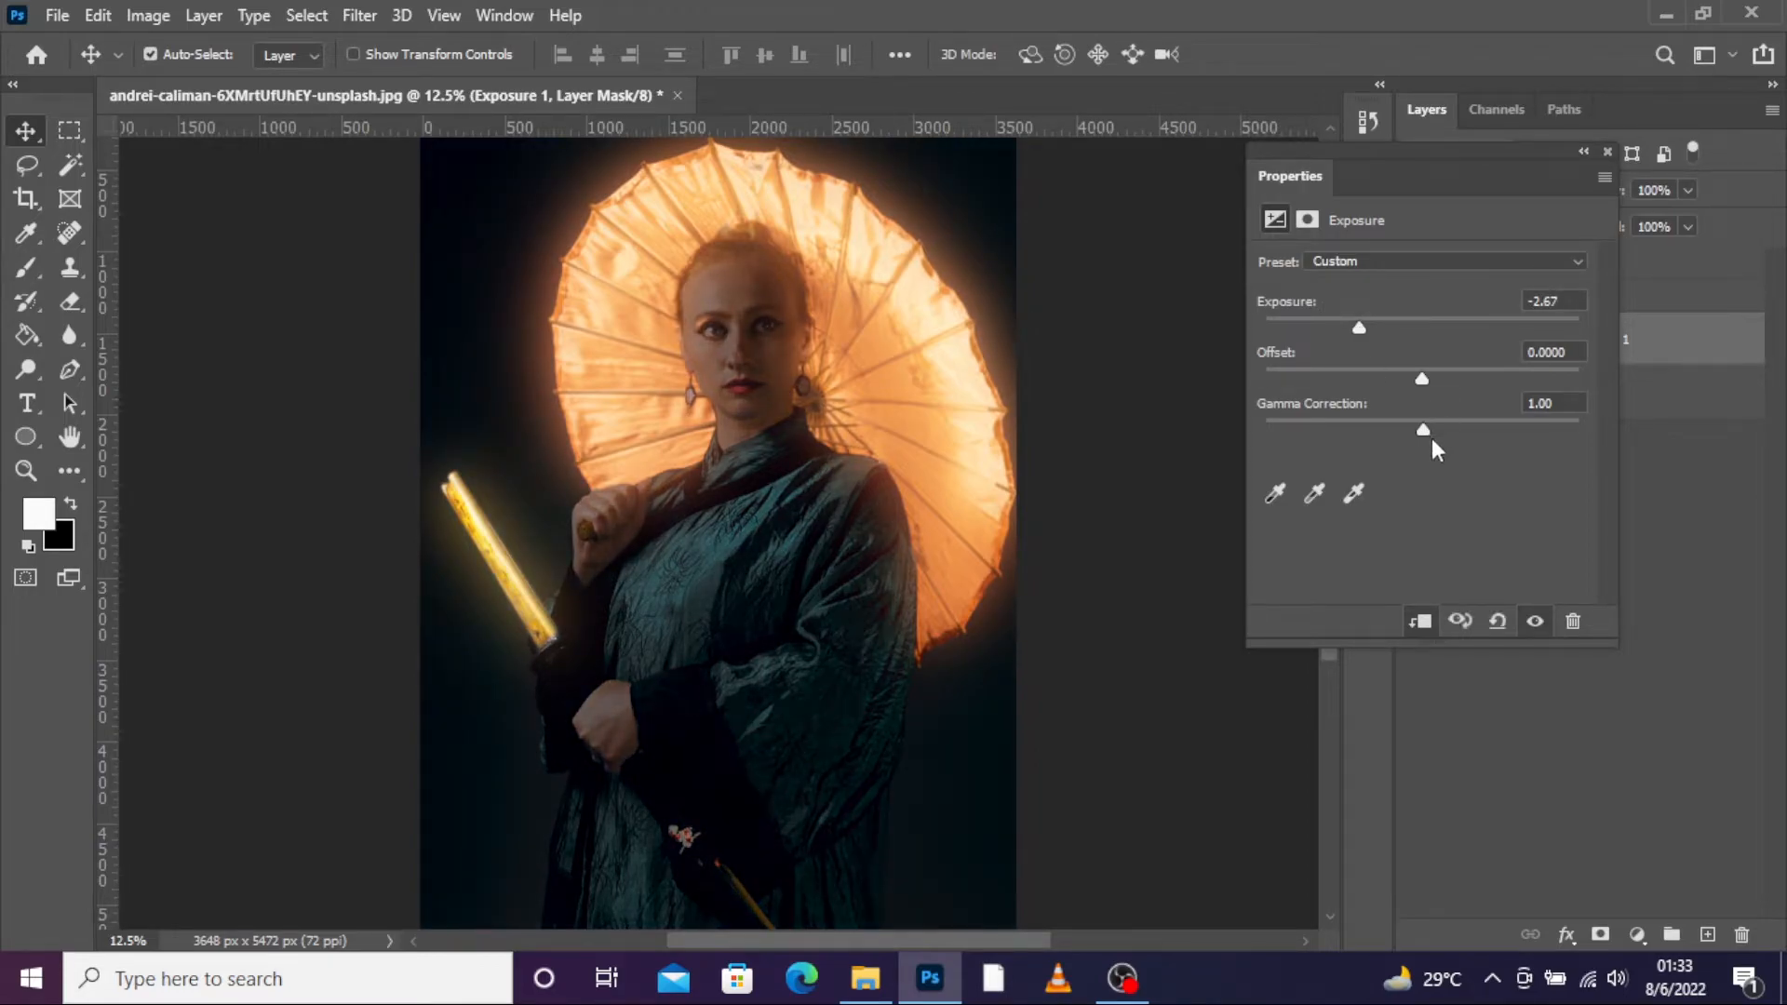
{"action": "left_click_drag", "start_coordinate": [1422, 427], "coordinate": [1432, 426]}
{"action": "left_click", "coordinate": [1609, 153]}
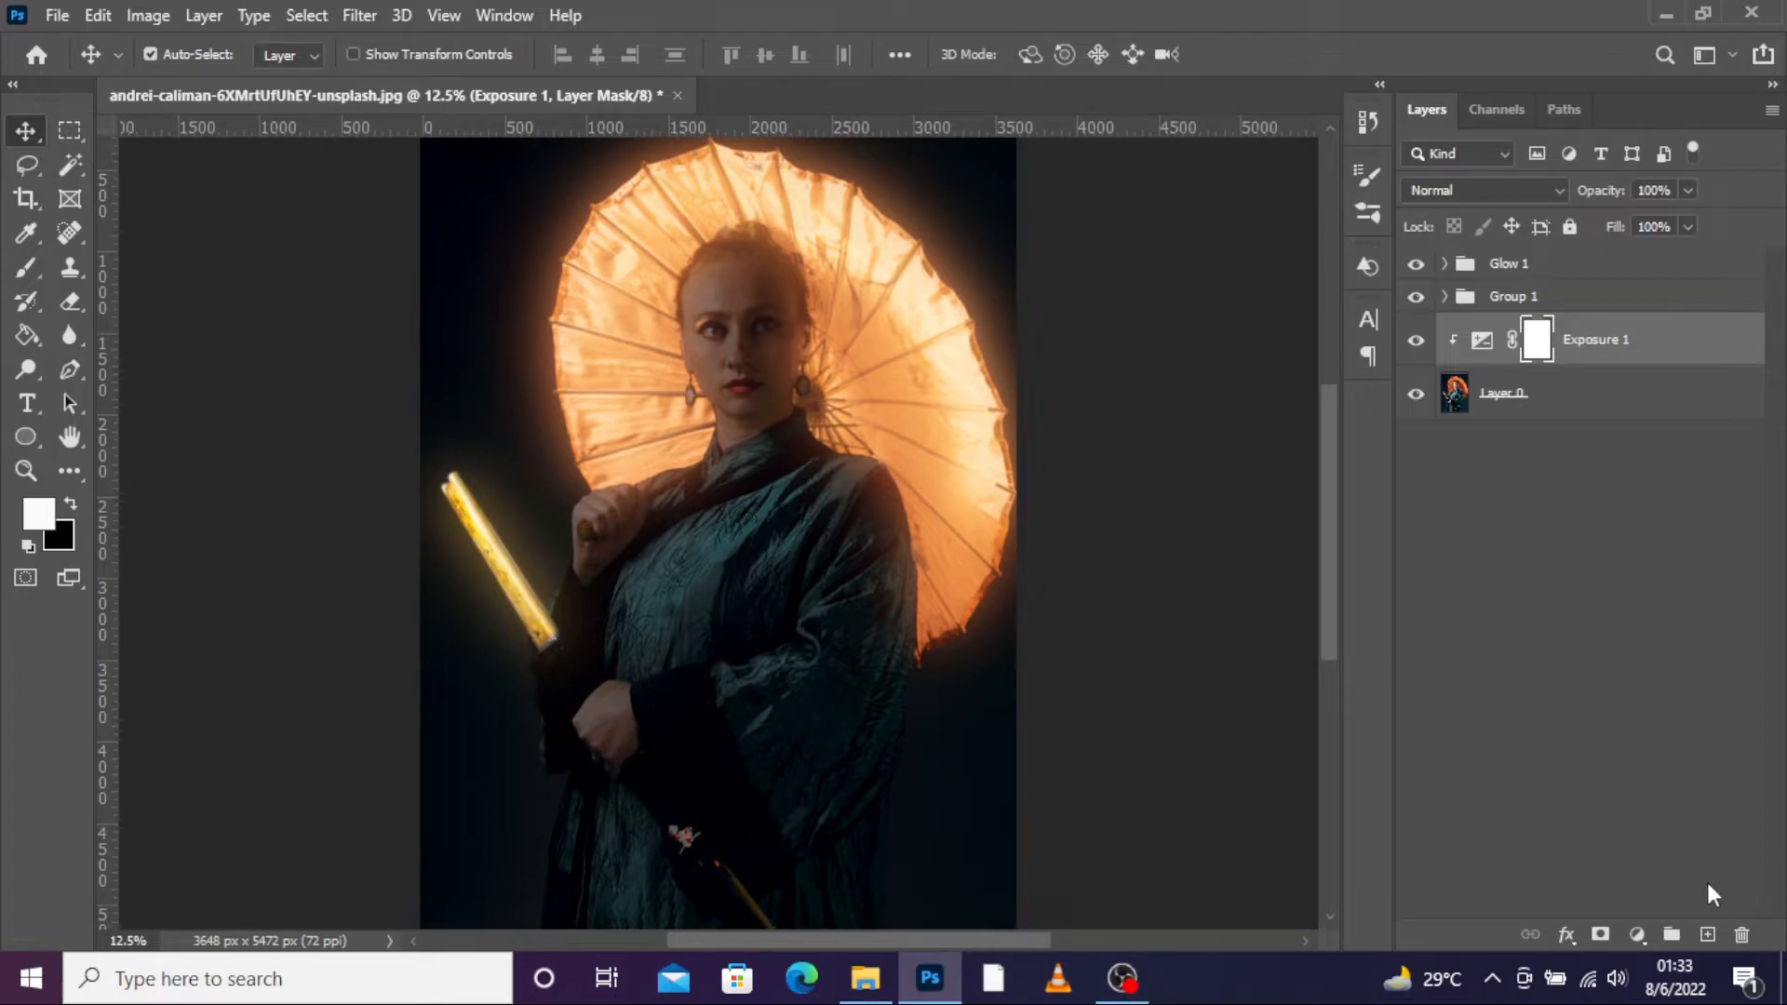
- Add a Hue/Saturation adjustment above the Exposure layer with Colorize on, hue about 21 and saturation 54
{"action": "left_click", "coordinate": [1637, 933]}
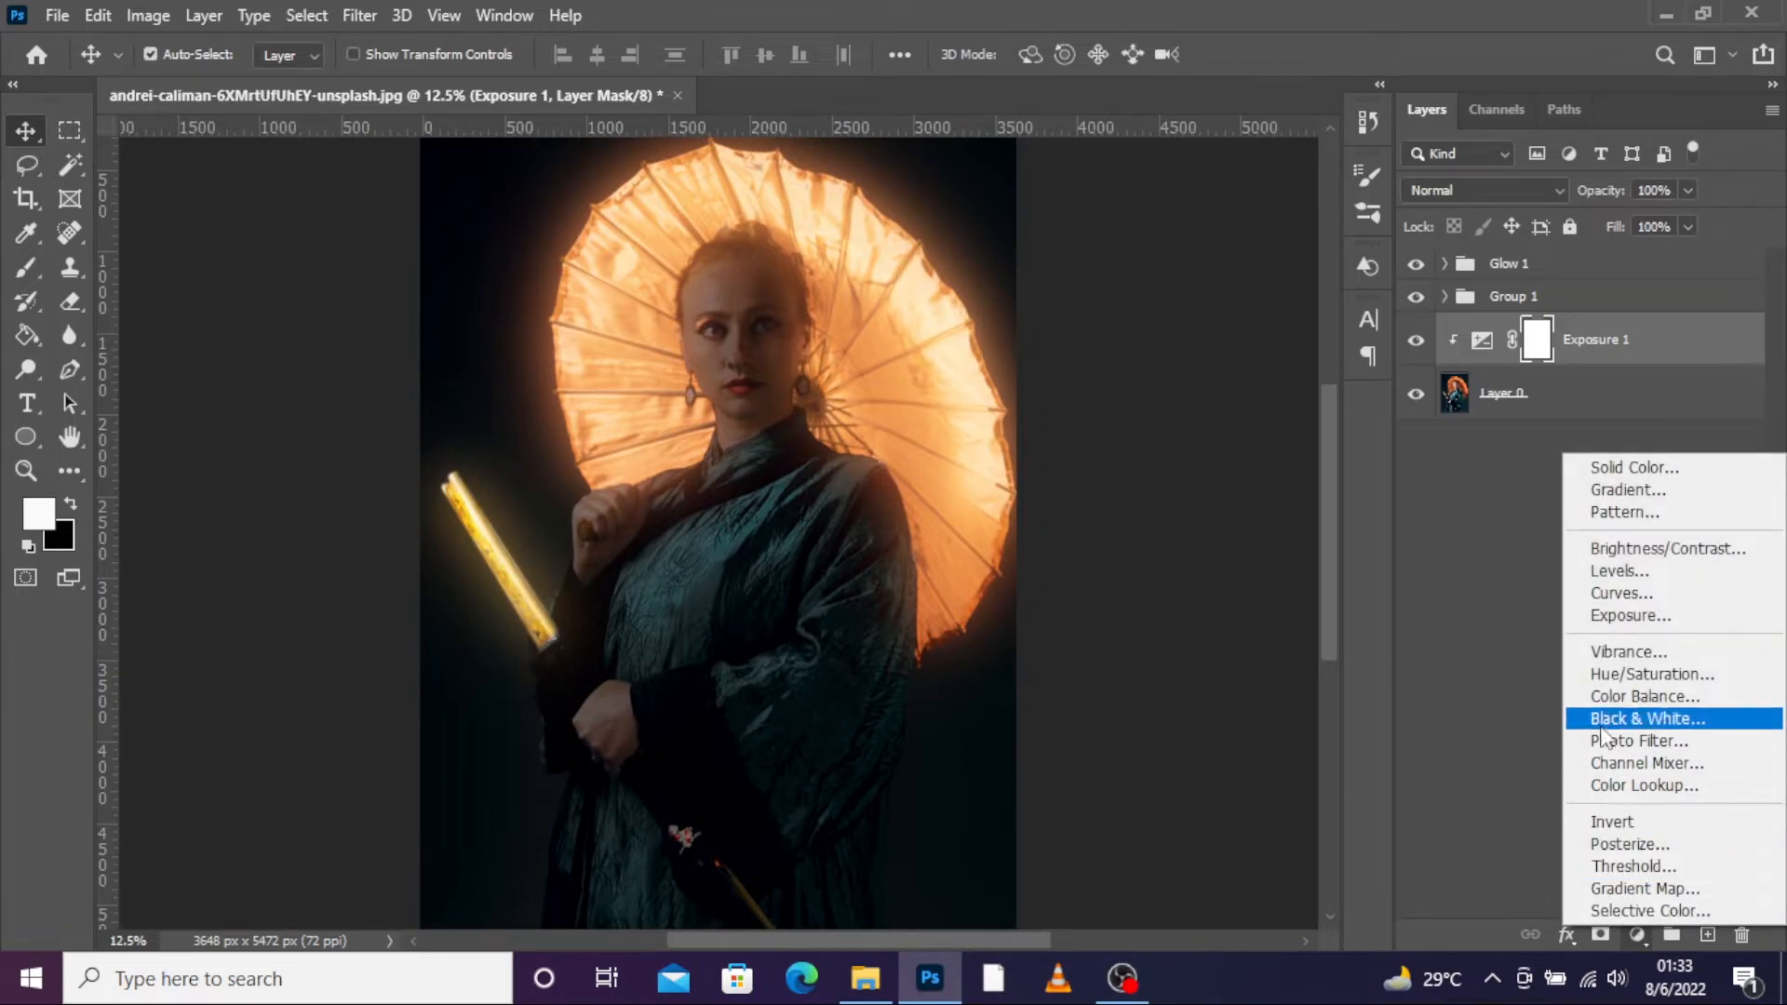
{"action": "left_click", "coordinate": [1619, 673]}
{"action": "left_click", "coordinate": [1396, 500]}
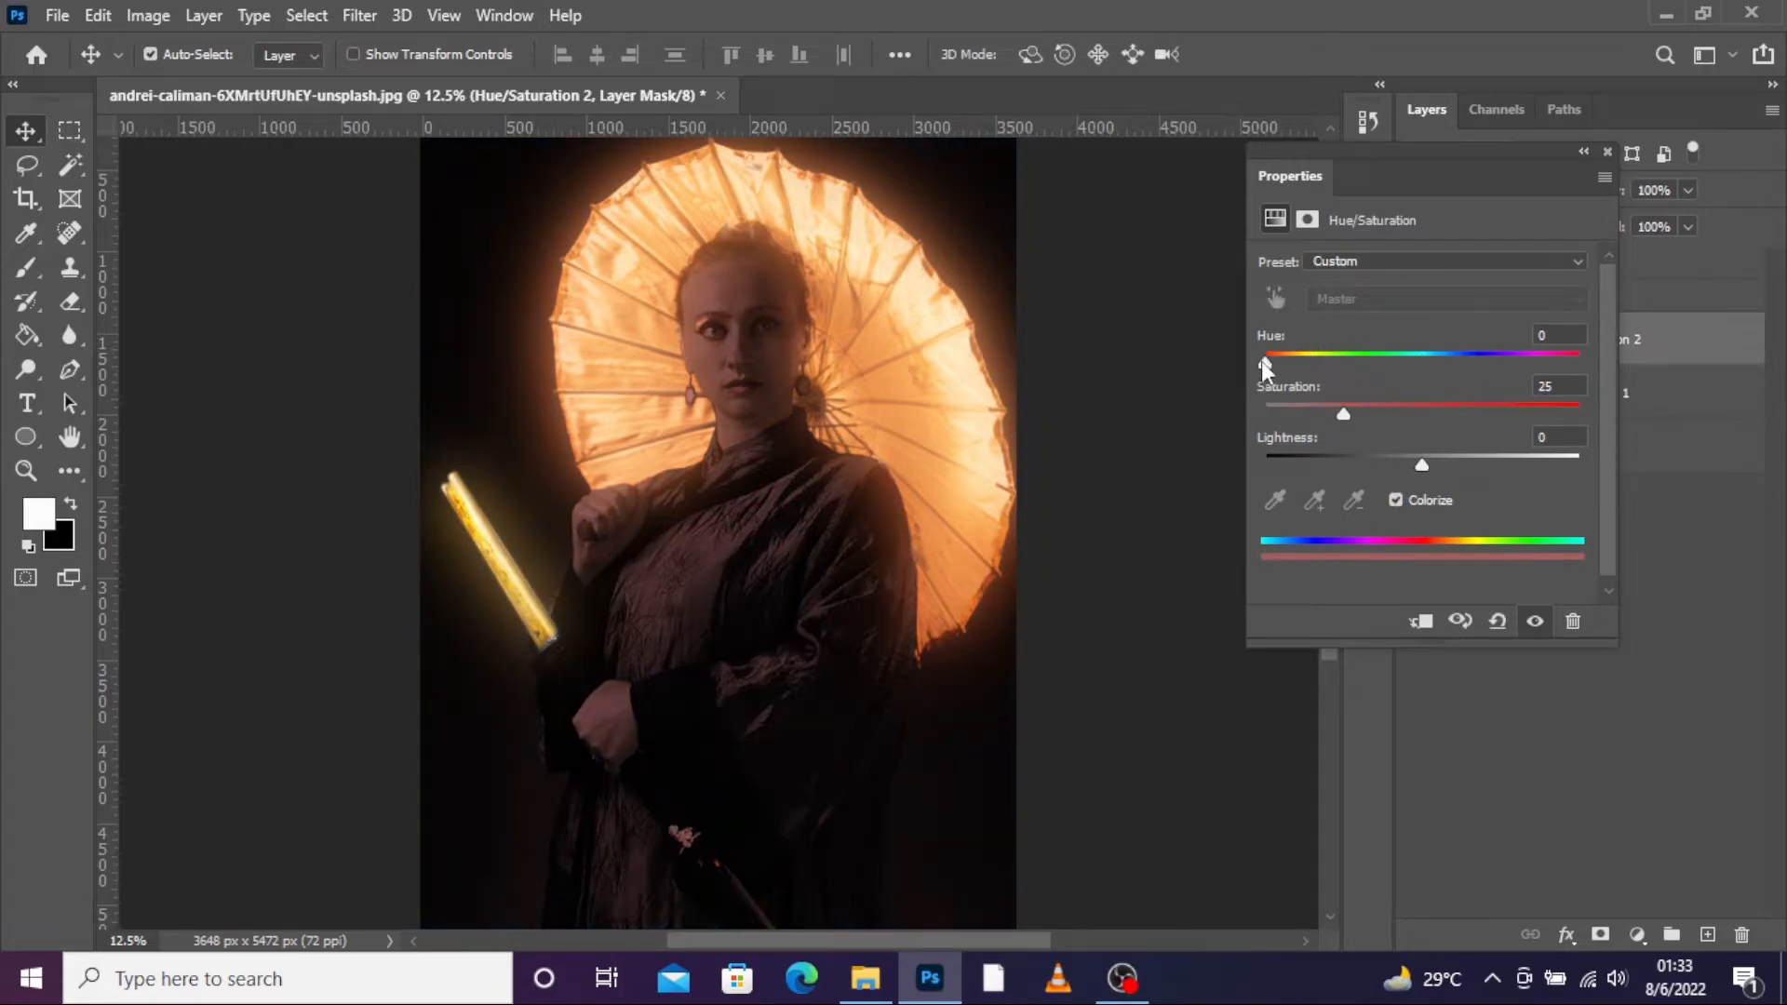
{"action": "left_click_drag", "start_coordinate": [1265, 361], "coordinate": [1282, 357]}
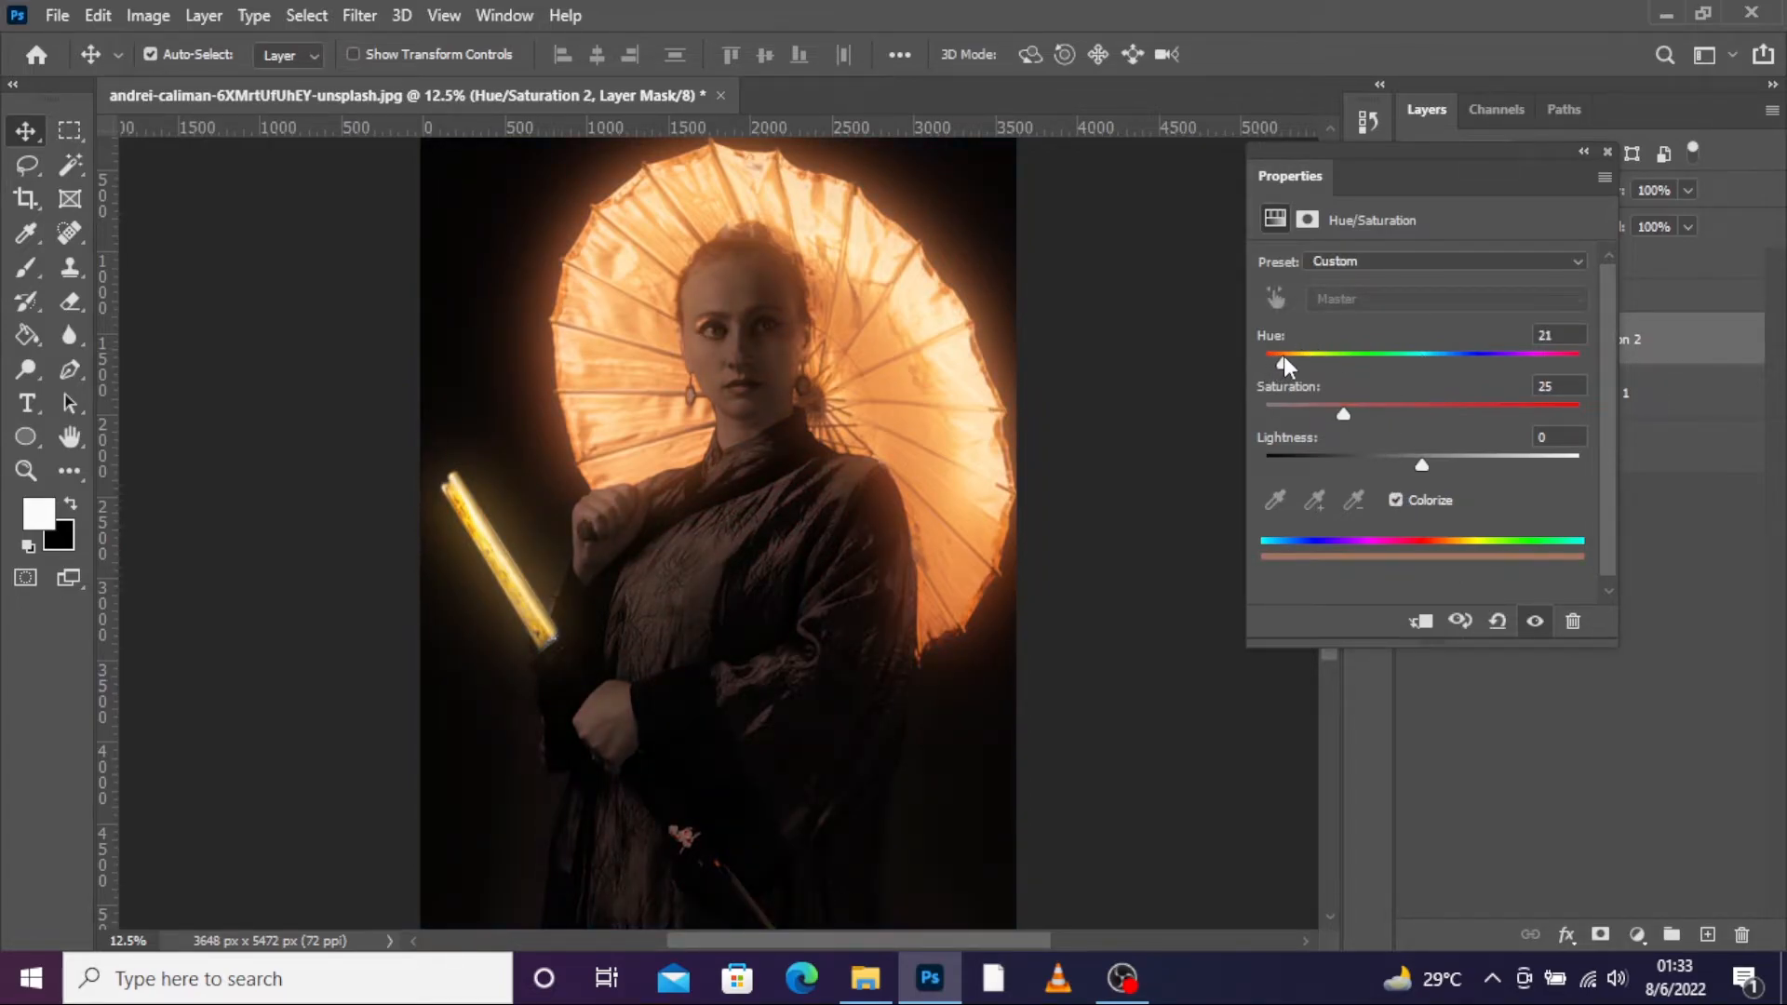
{"action": "left_click_drag", "start_coordinate": [1344, 413], "coordinate": [1434, 415]}
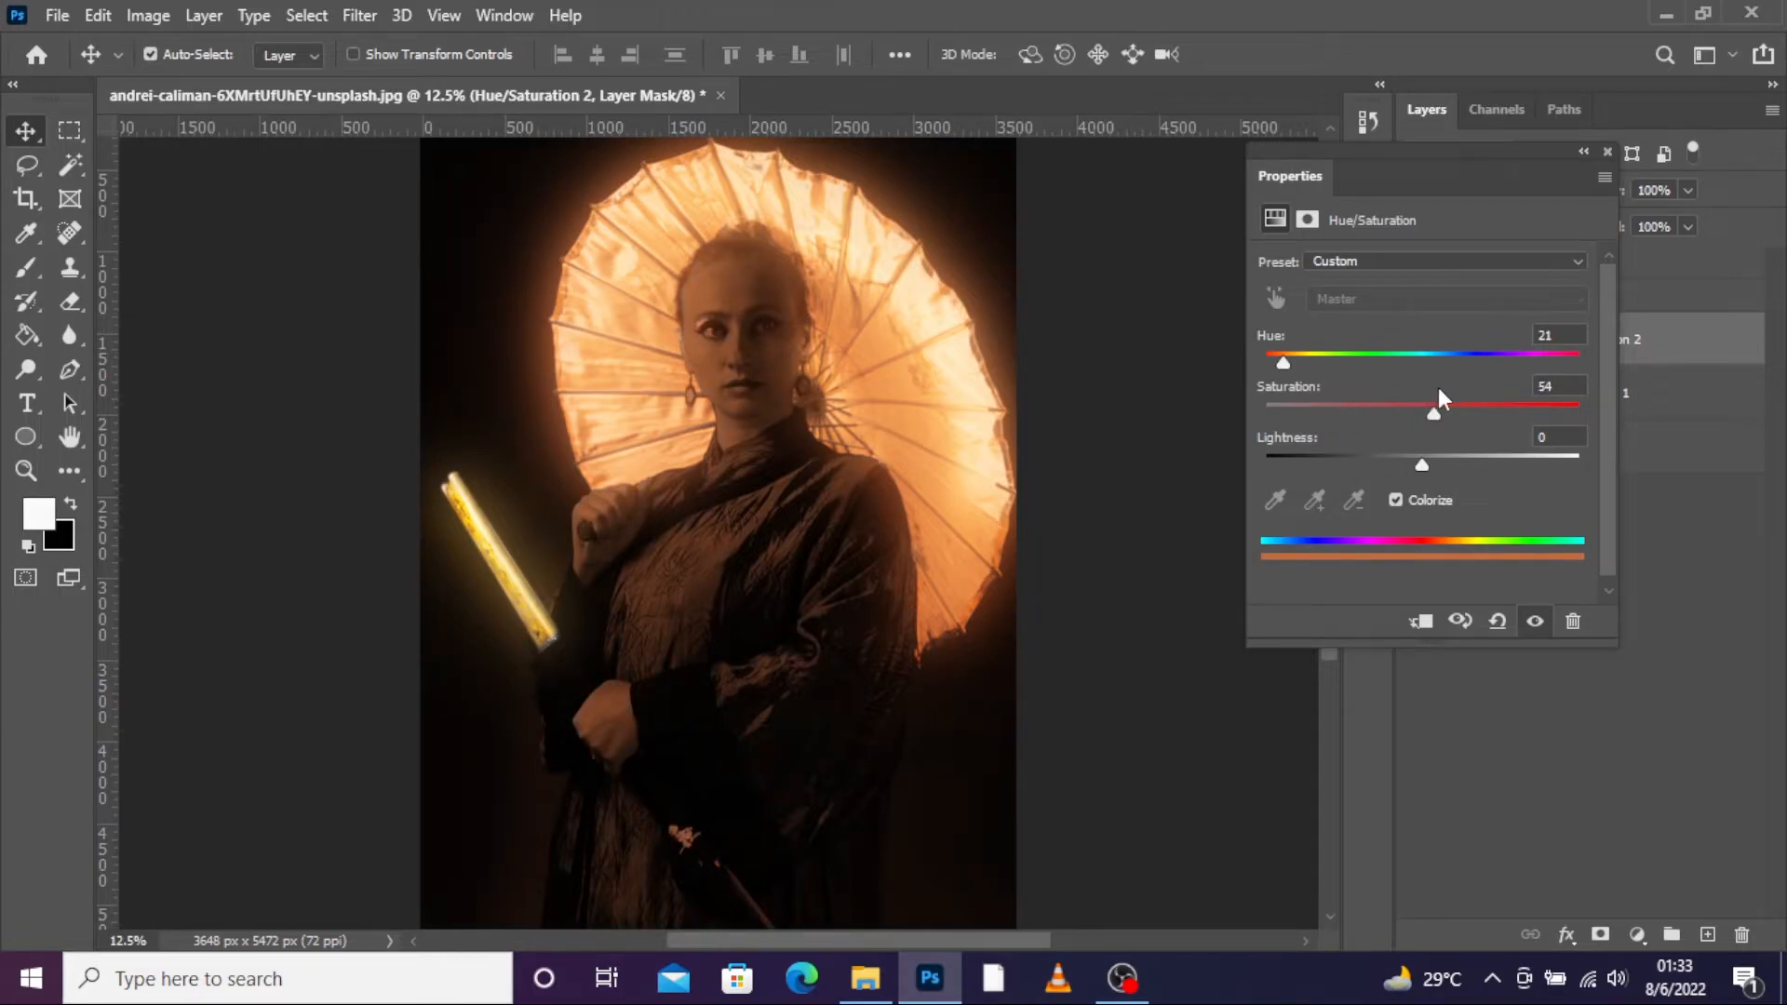
{"action": "left_click_drag", "start_coordinate": [1287, 362], "coordinate": [1290, 361]}
{"action": "left_click_drag", "start_coordinate": [1289, 363], "coordinate": [1282, 365]}
{"action": "left_click", "coordinate": [1607, 151]}
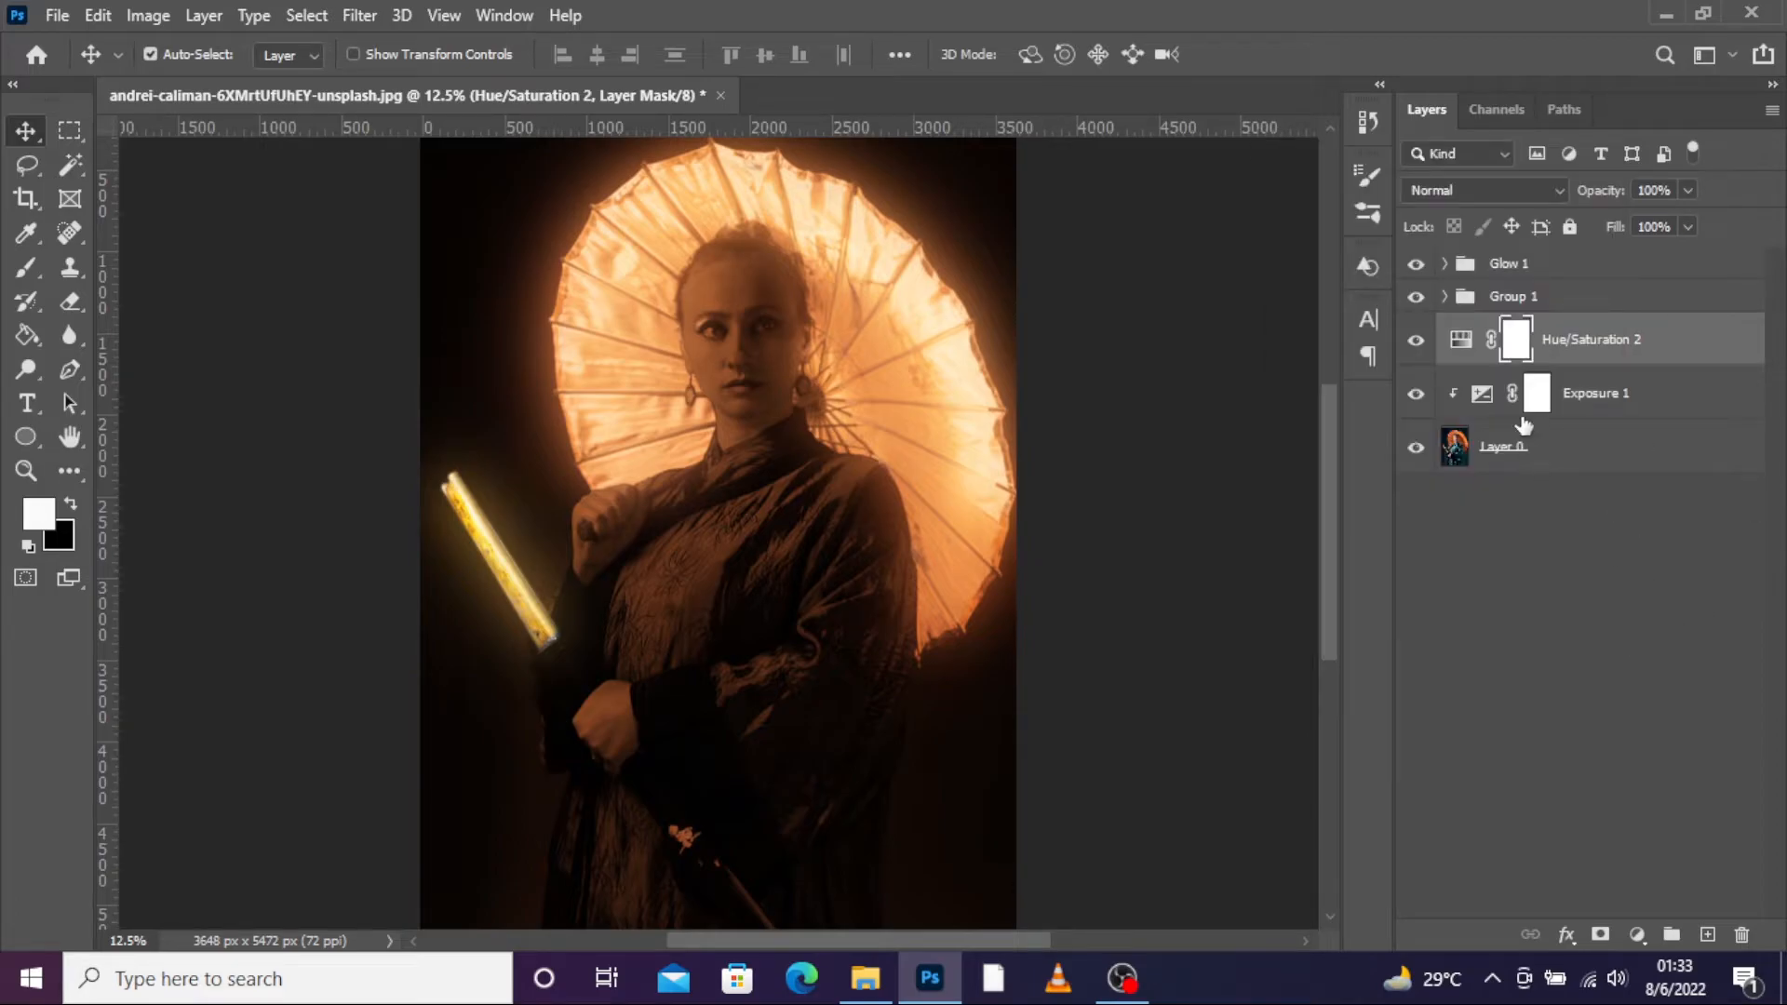
- Invert the Hue/Saturation layer's mask to black to hide the orange tint
{"action": "right_click", "coordinate": [1514, 358]}
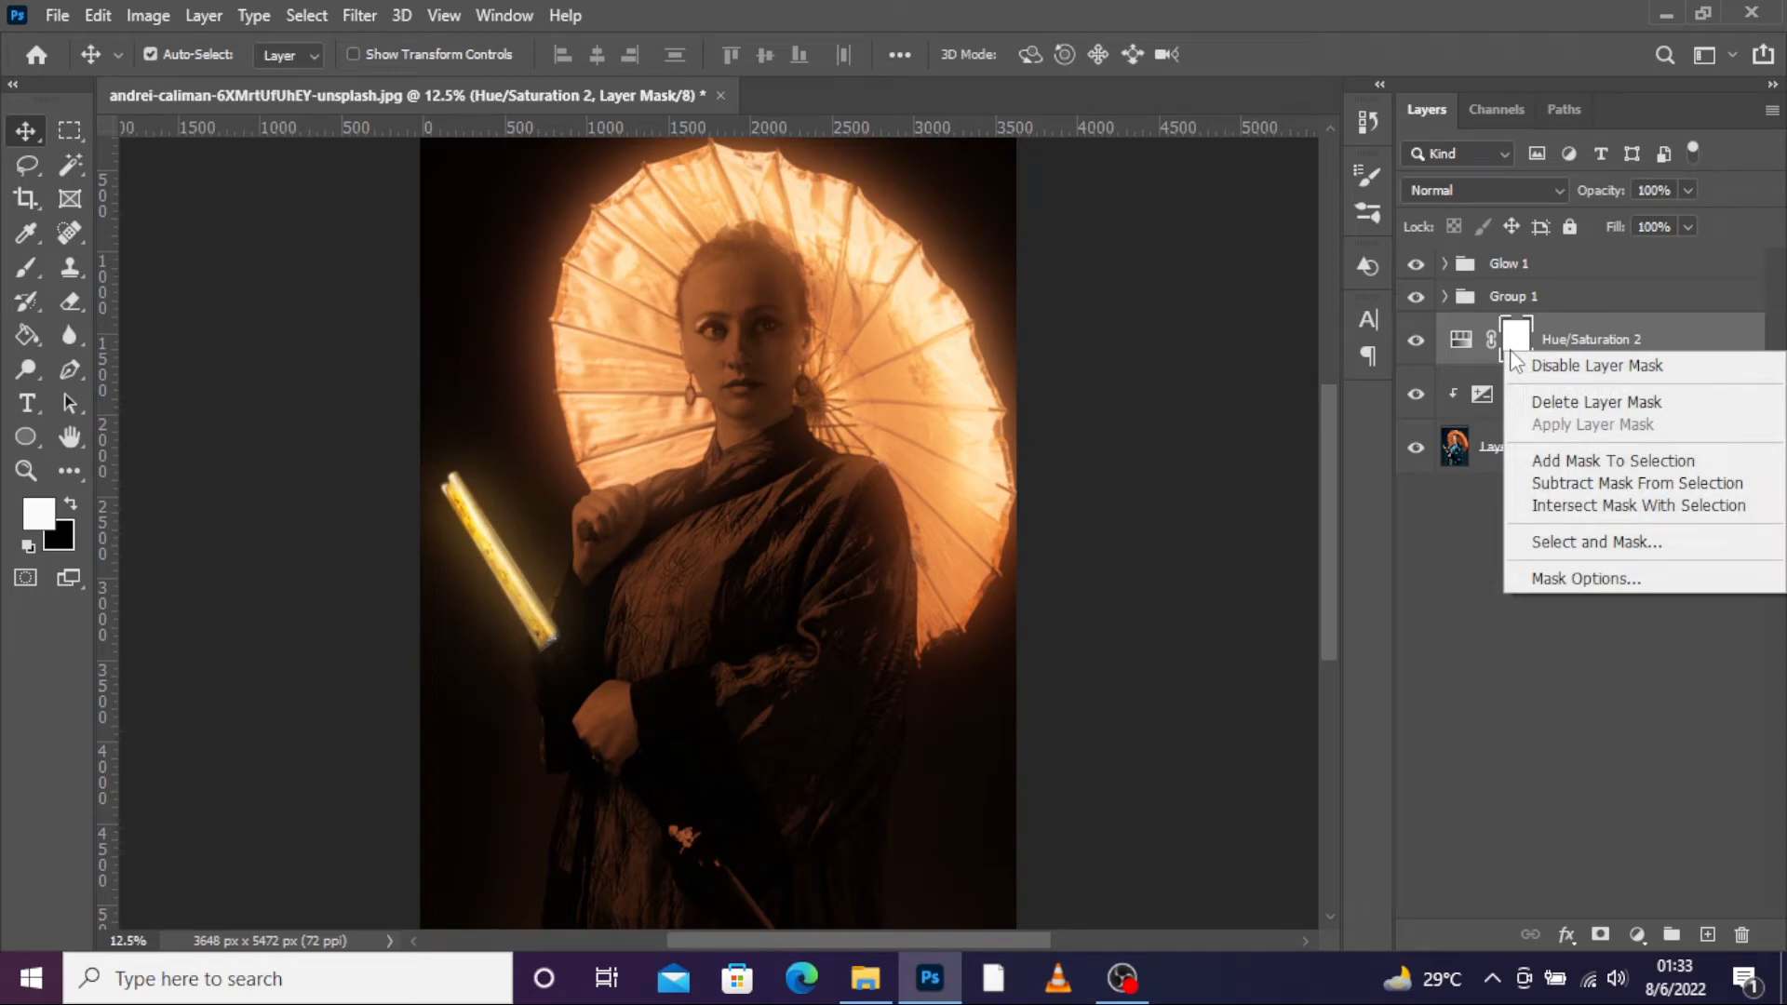
{"action": "left_click", "coordinate": [1465, 572]}
{"action": "key", "text": "ctrl+i"}
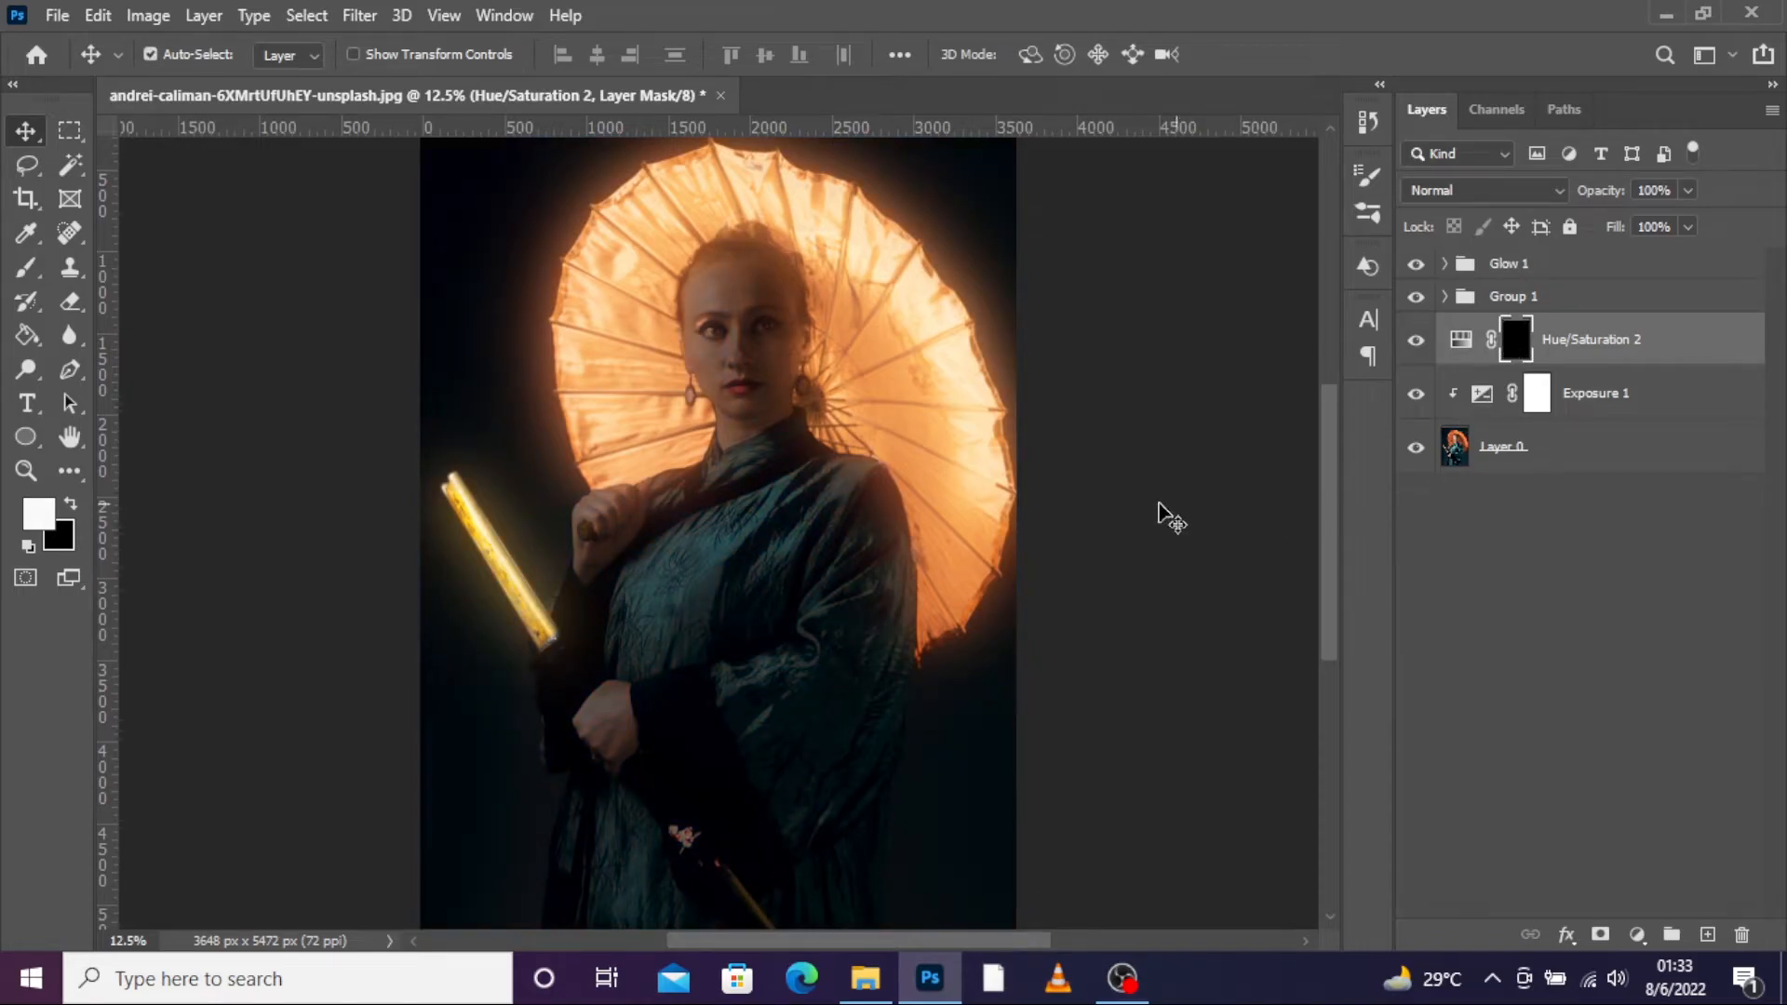
- Set the brush flow to 50% and paint white on the Hue/Saturation mask over the woman's collar, shoulders and upper sleeves
{"action": "key", "text": "ctrl+plus"}
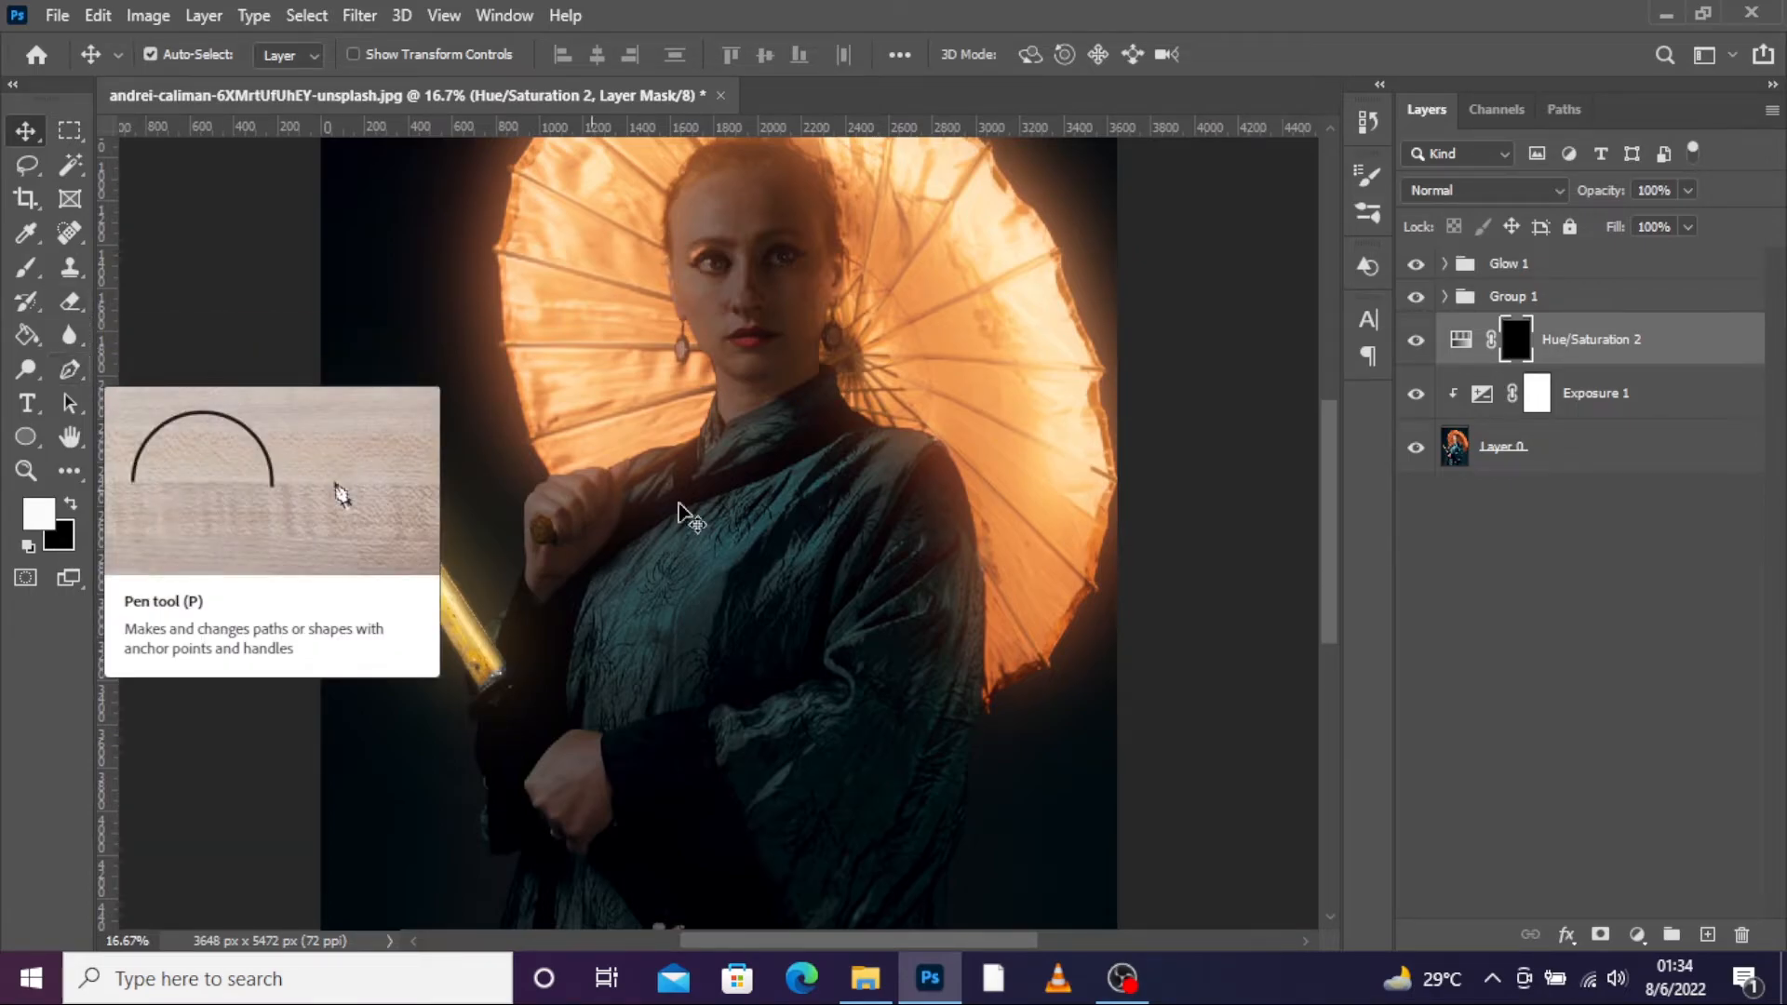
{"action": "left_click", "coordinate": [26, 270]}
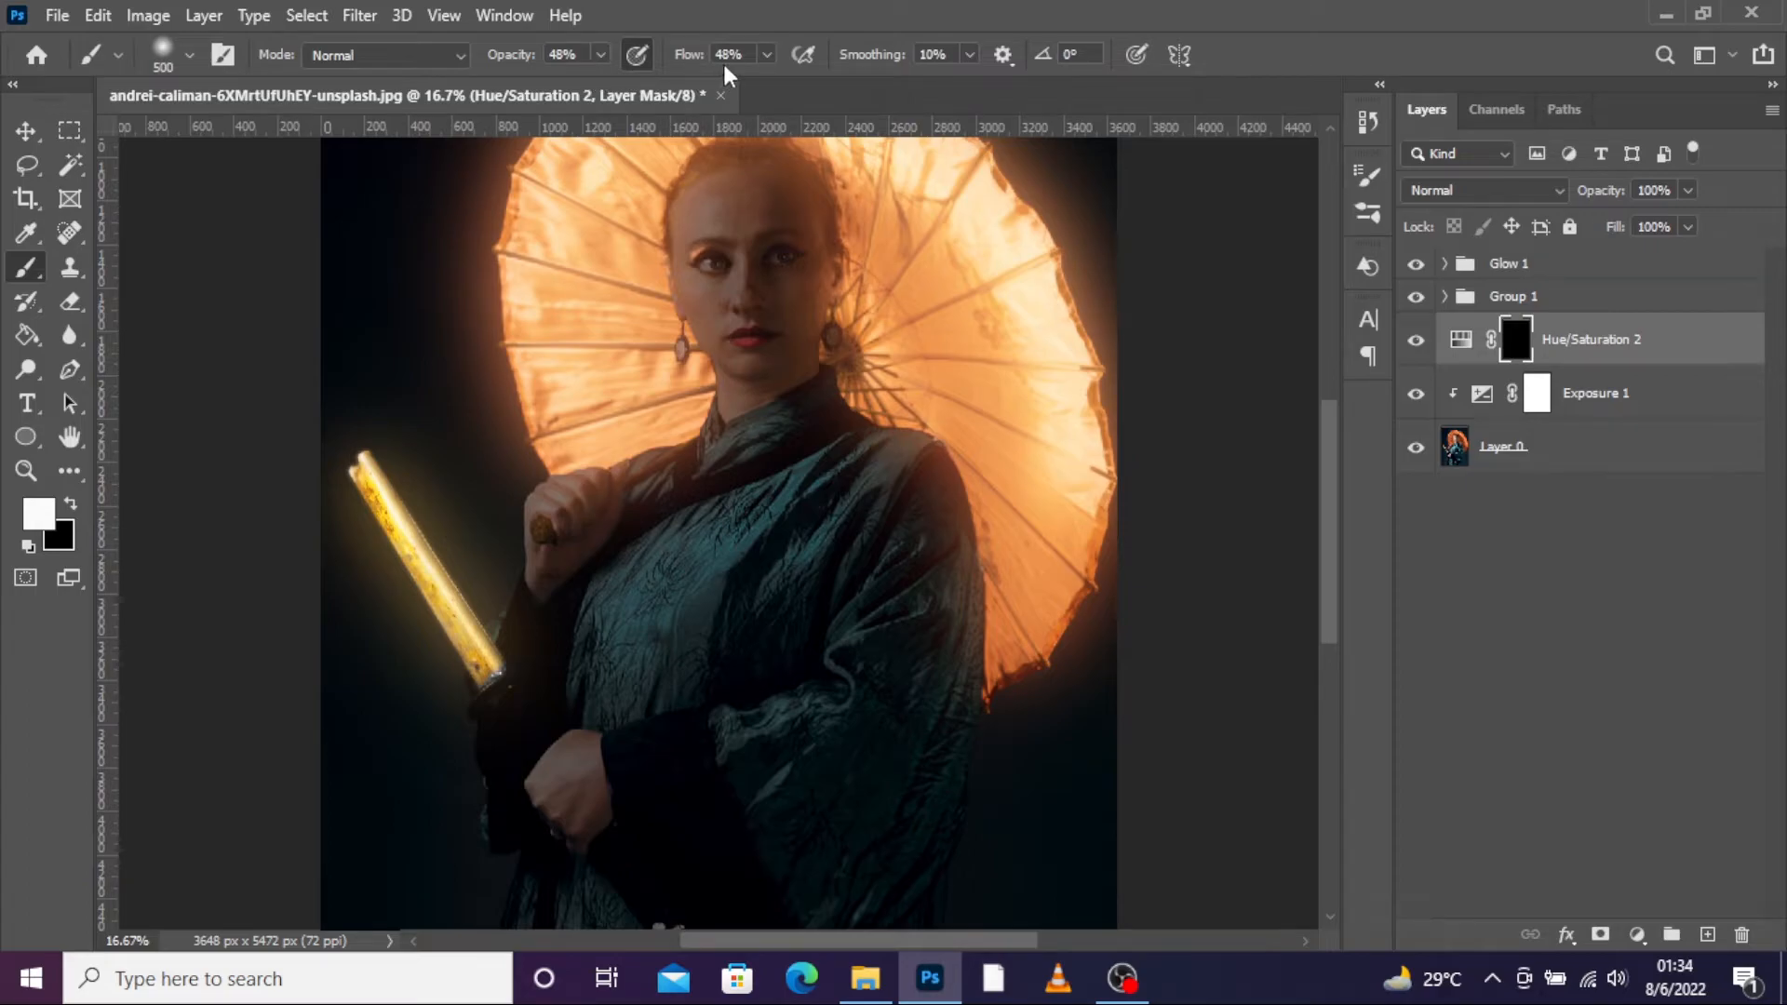
{"action": "left_click", "coordinate": [765, 54]}
{"action": "left_click", "coordinate": [903, 11]}
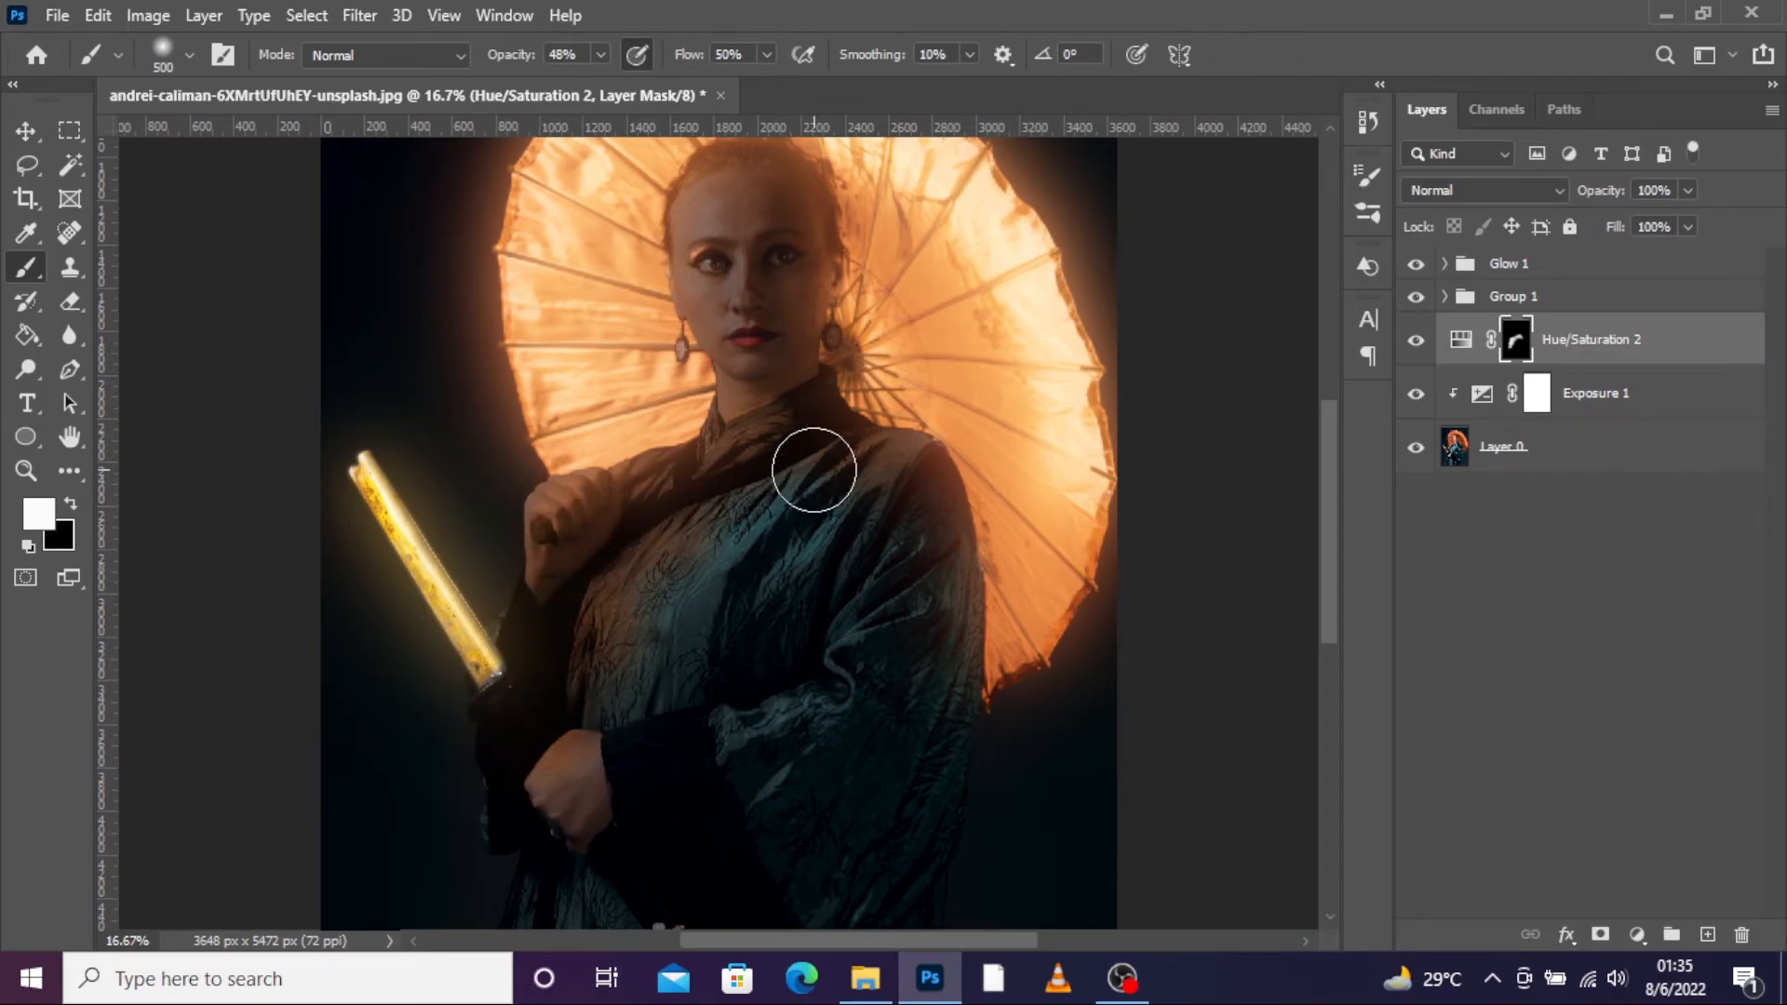
{"action": "mouse_move", "coordinate": [900, 492]}
{"action": "left_mouse_down"}
{"action": "mouse_move", "coordinate": [952, 548]}
{"action": "mouse_move", "coordinate": [944, 533]}
{"action": "mouse_move", "coordinate": [944, 756]}
{"action": "mouse_move", "coordinate": [941, 732]}
{"action": "mouse_move", "coordinate": [922, 800]}
{"action": "left_mouse_up"}
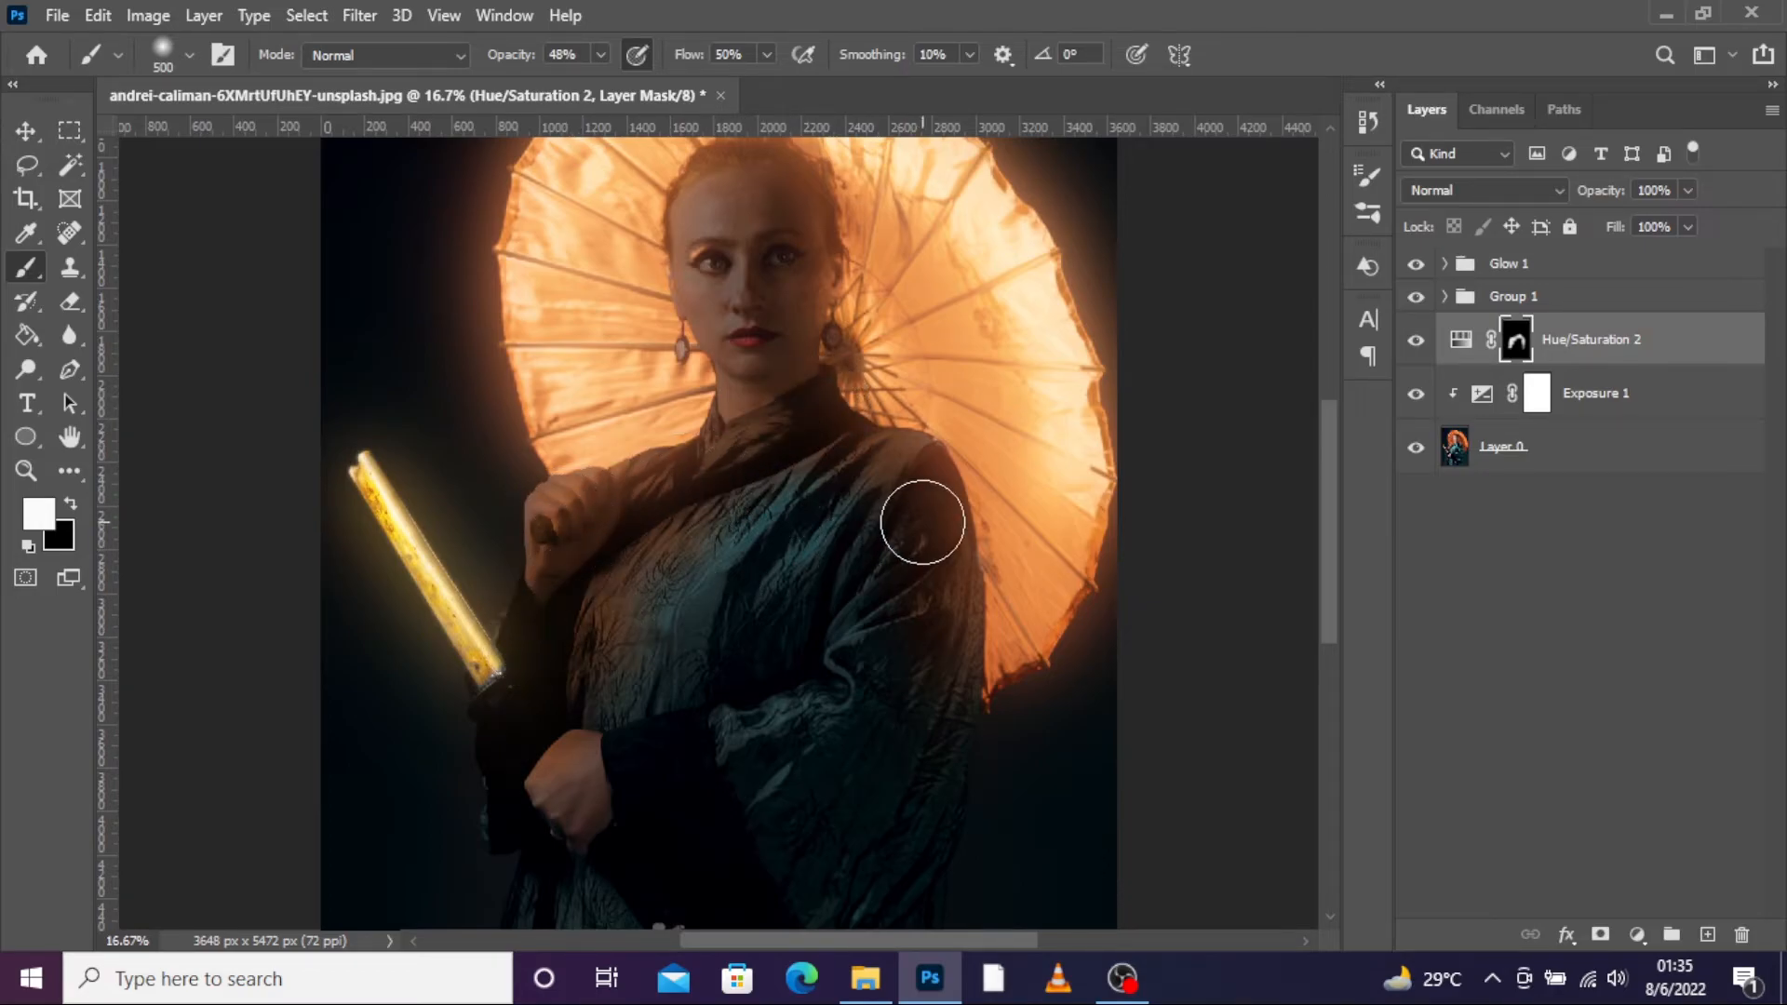
{"action": "scroll", "coordinate": [926, 526], "scroll_direction": "down", "scroll_amount": 2}
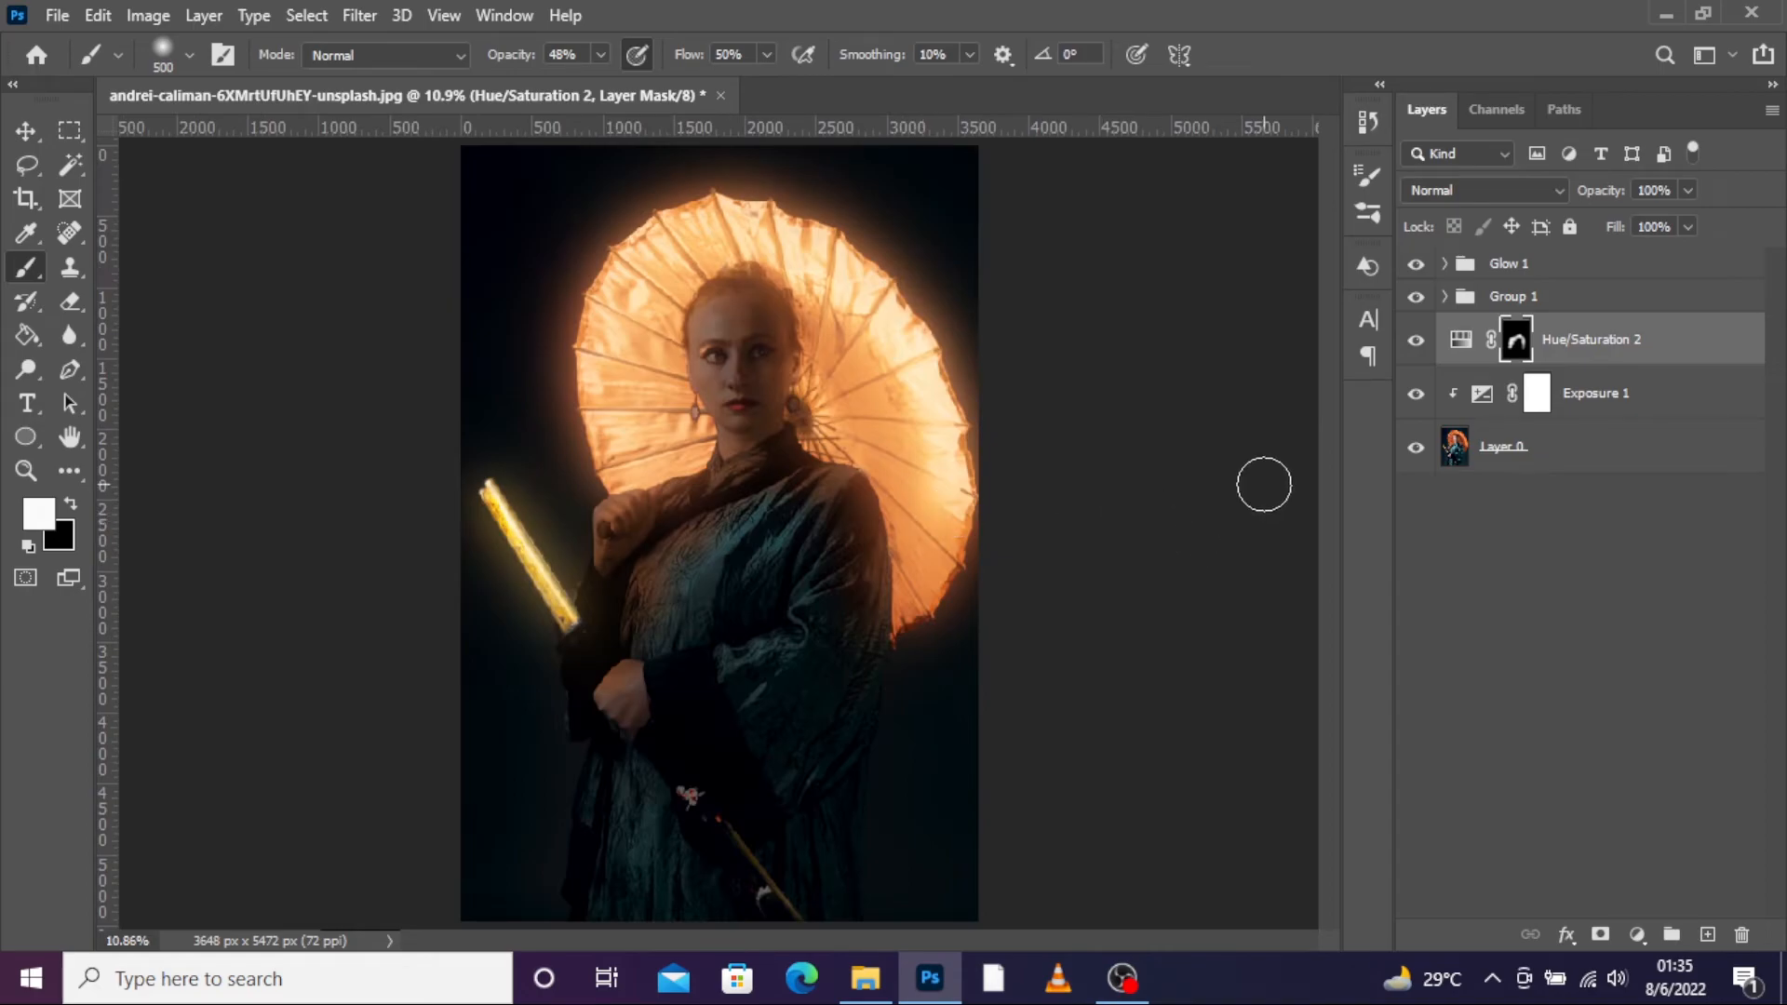
- Try inverting the Exposure layer's mask and revert it to white
{"action": "left_click", "coordinate": [1571, 403]}
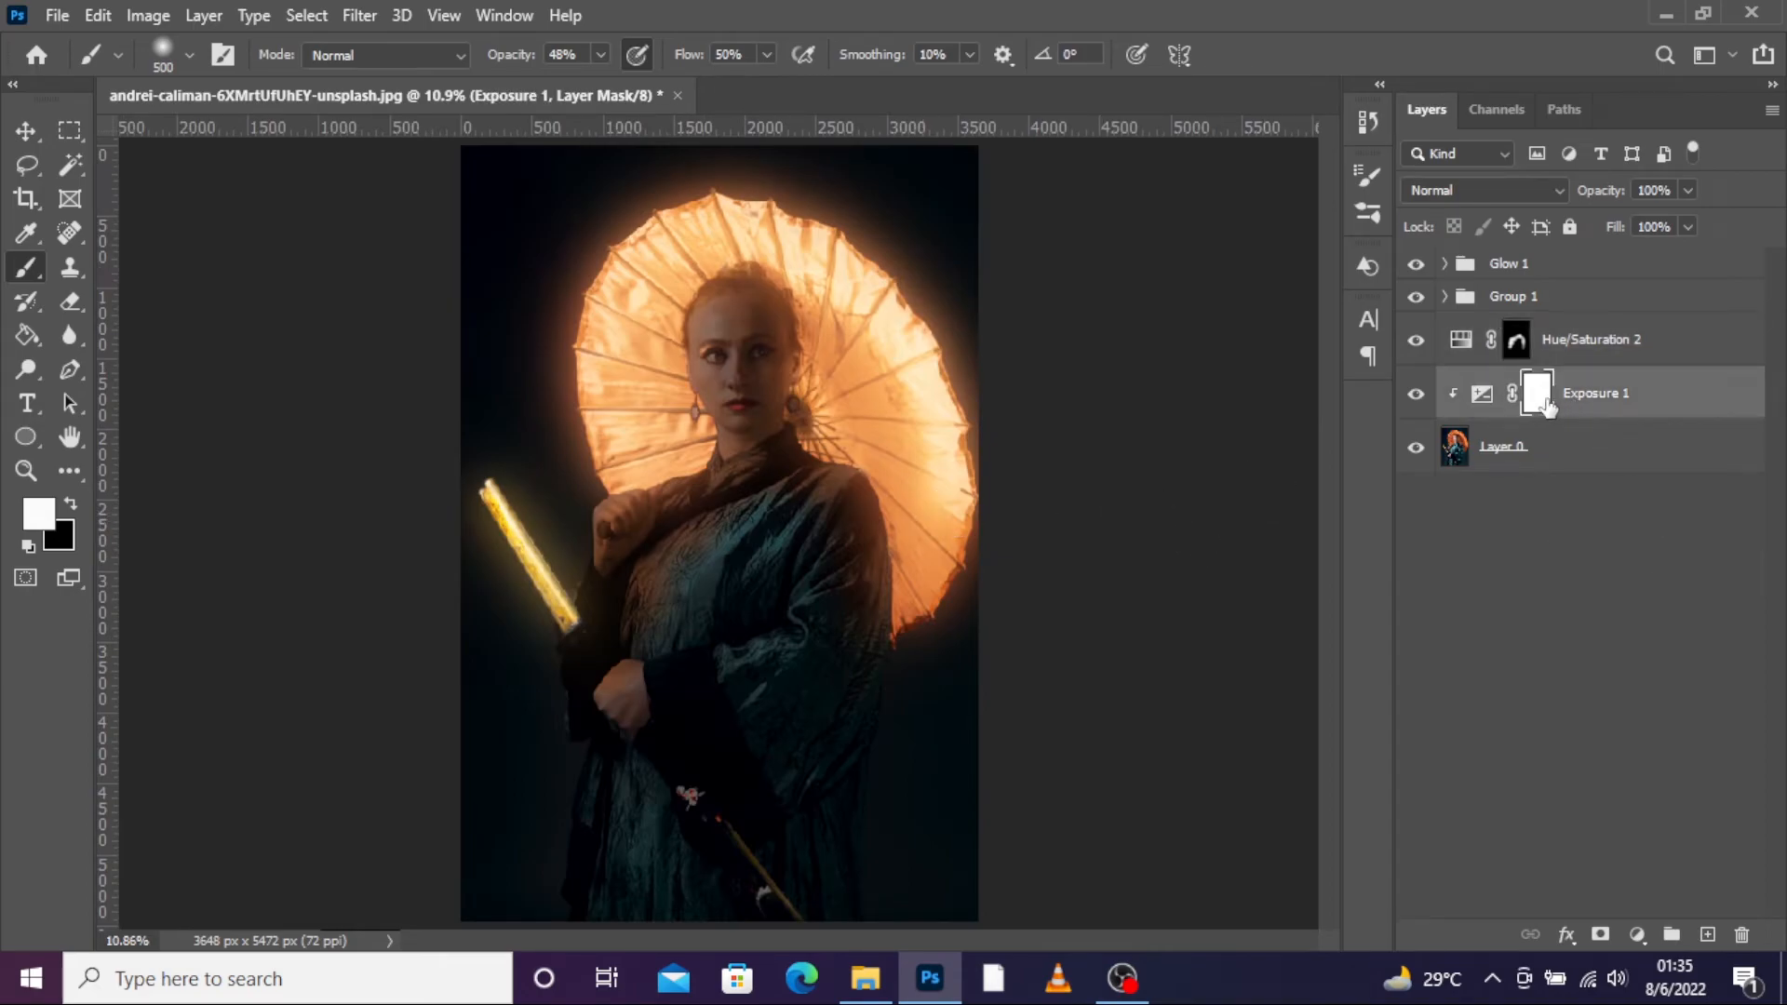
{"action": "key", "text": "ctrl+i"}
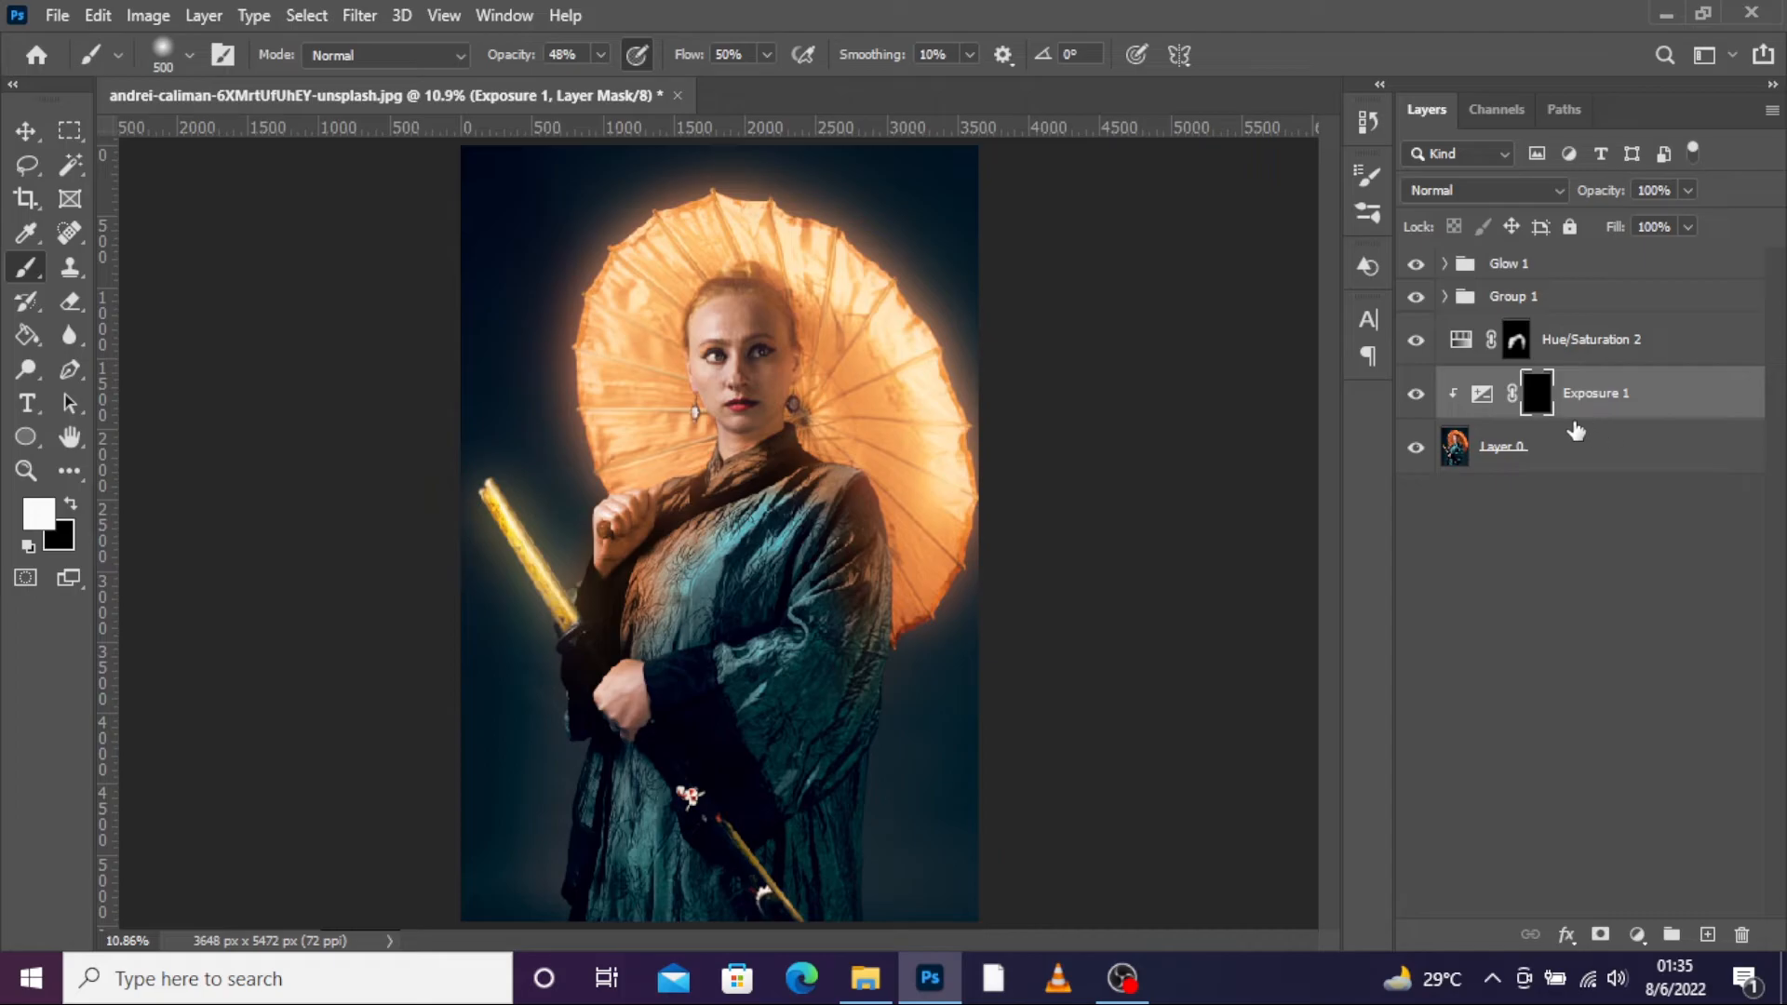
{"action": "key", "text": "ctrl+i"}
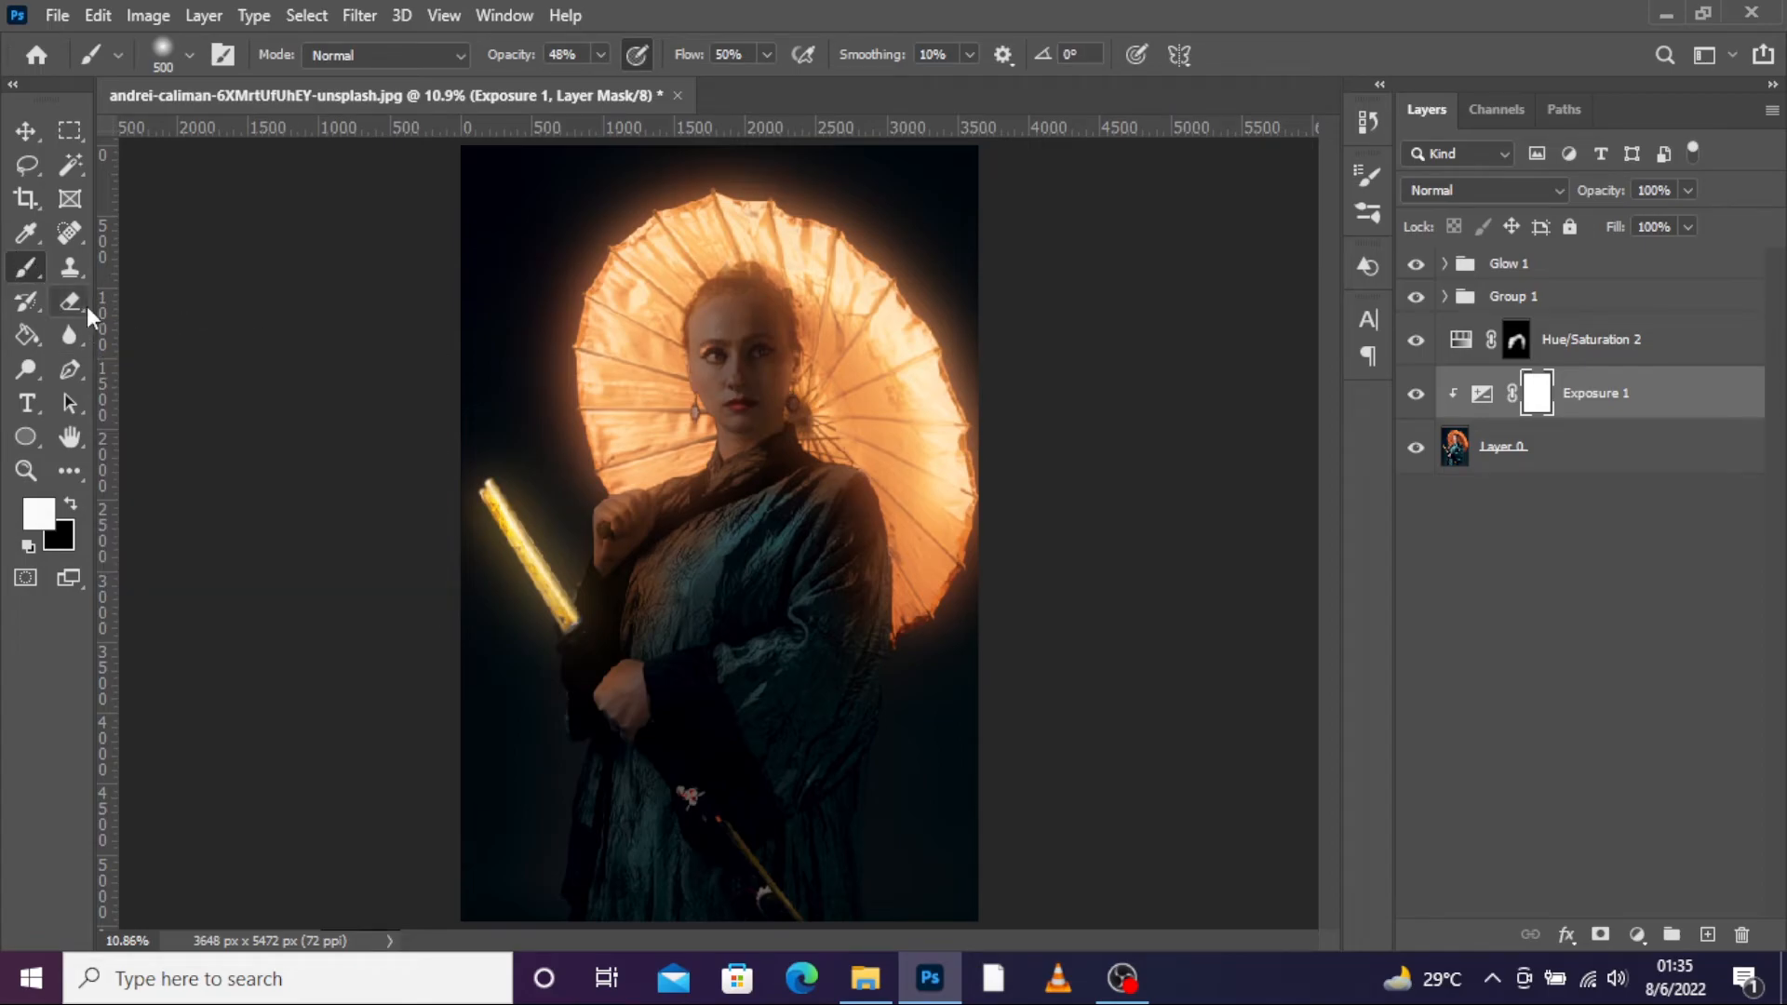
- Paint black on the Exposure mask over the woman's face, neck and both hands to brighten them
{"action": "left_click", "coordinate": [70, 503]}
{"action": "mouse_move", "coordinate": [741, 314]}
{"action": "left_mouse_down"}
{"action": "mouse_move", "coordinate": [775, 347]}
{"action": "mouse_move", "coordinate": [752, 348]}
{"action": "mouse_move", "coordinate": [755, 395]}
{"action": "mouse_move", "coordinate": [770, 349]}
{"action": "mouse_move", "coordinate": [762, 394]}
{"action": "mouse_move", "coordinate": [724, 334]}
{"action": "mouse_move", "coordinate": [739, 450]}
{"action": "mouse_move", "coordinate": [726, 343]}
{"action": "mouse_move", "coordinate": [741, 437]}
{"action": "mouse_move", "coordinate": [751, 380]}
{"action": "mouse_move", "coordinate": [761, 445]}
{"action": "mouse_move", "coordinate": [729, 331]}
{"action": "mouse_move", "coordinate": [750, 312]}
{"action": "mouse_move", "coordinate": [772, 326]}
{"action": "mouse_move", "coordinate": [774, 341]}
{"action": "mouse_move", "coordinate": [753, 304]}
{"action": "mouse_move", "coordinate": [702, 311]}
{"action": "mouse_move", "coordinate": [719, 426]}
{"action": "mouse_move", "coordinate": [746, 317]}
{"action": "mouse_move", "coordinate": [761, 361]}
{"action": "mouse_move", "coordinate": [728, 308]}
{"action": "mouse_move", "coordinate": [796, 373]}
{"action": "mouse_move", "coordinate": [718, 296]}
{"action": "left_mouse_up"}
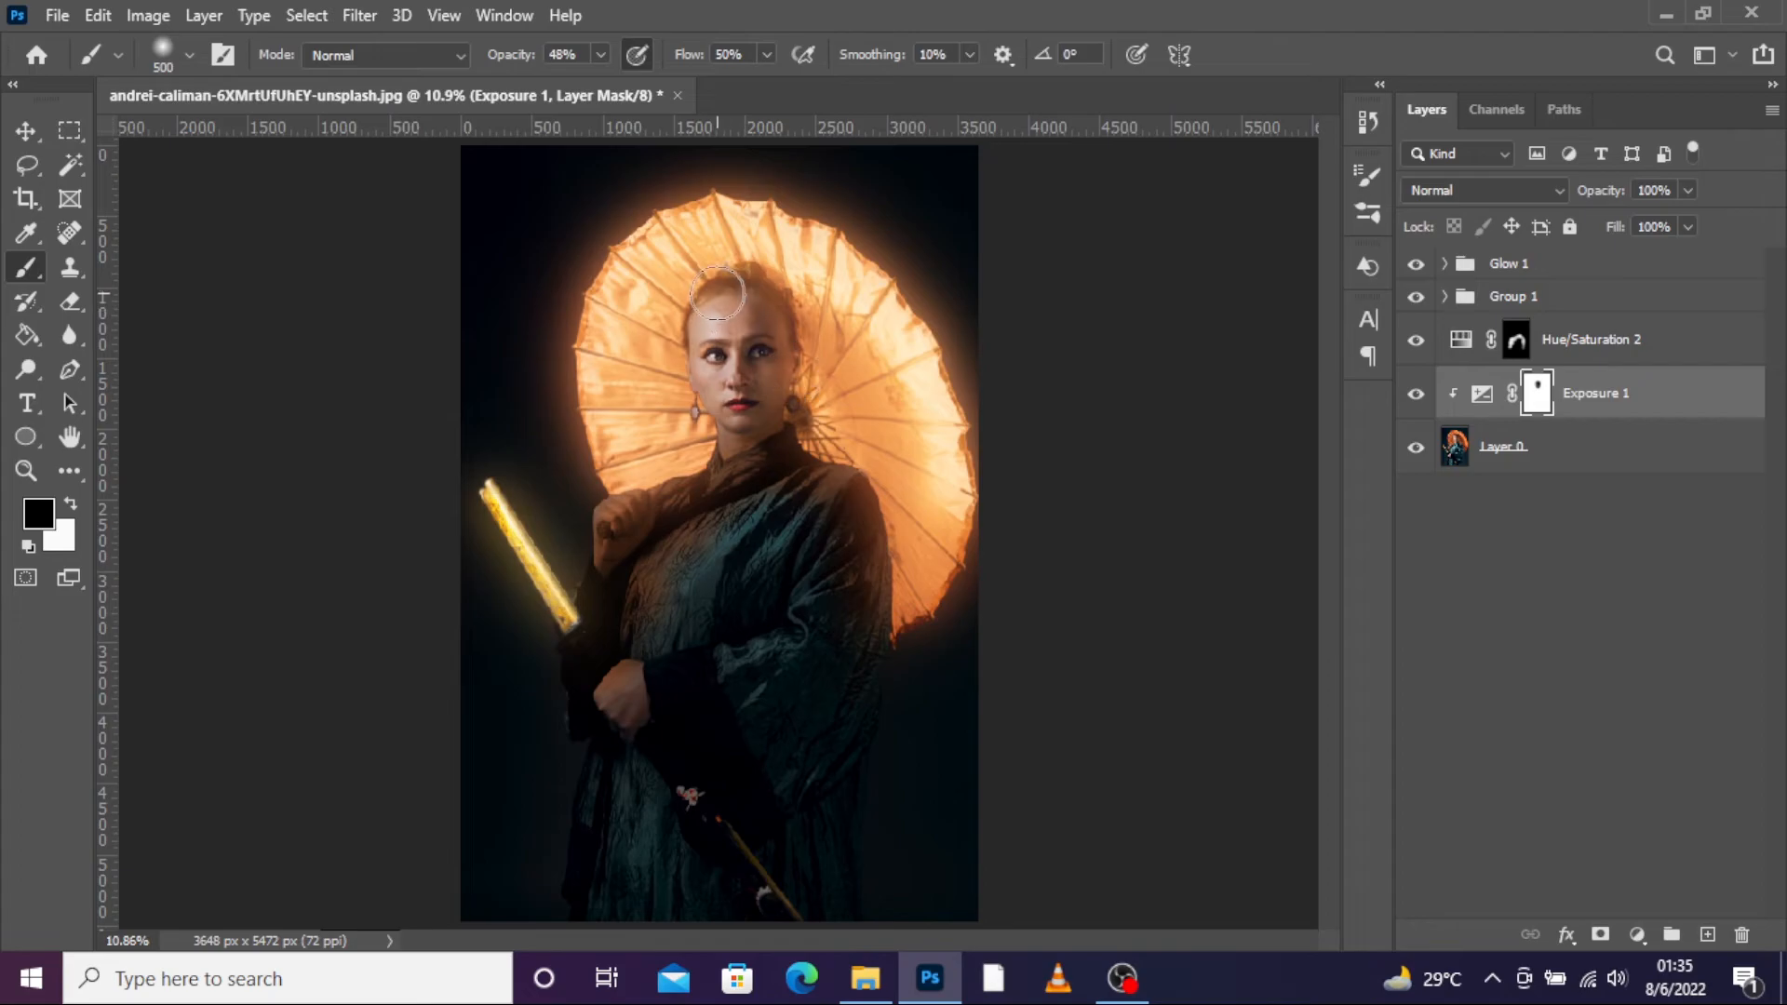
{"action": "mouse_move", "coordinate": [760, 359]}
{"action": "left_mouse_down"}
{"action": "mouse_move", "coordinate": [762, 442]}
{"action": "mouse_move", "coordinate": [724, 468]}
{"action": "mouse_move", "coordinate": [778, 430]}
{"action": "mouse_move", "coordinate": [810, 438]}
{"action": "mouse_move", "coordinate": [885, 559]}
{"action": "mouse_move", "coordinate": [757, 437]}
{"action": "left_mouse_up"}
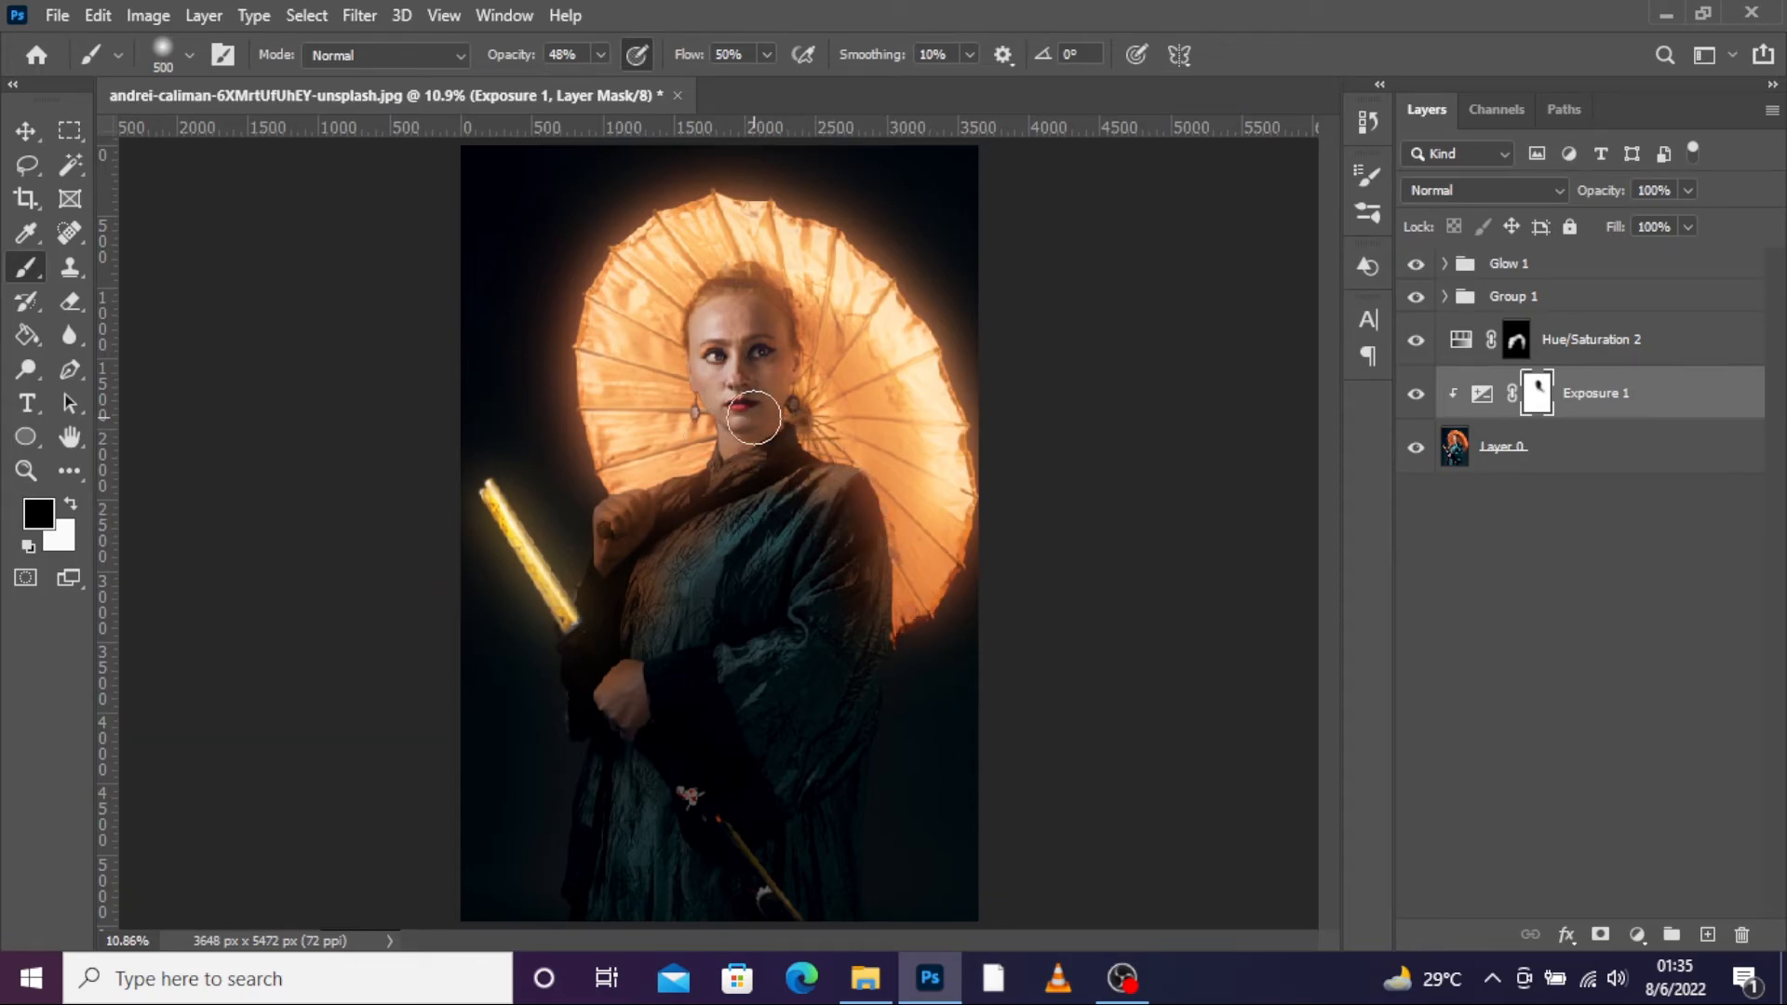
{"action": "left_click_drag", "start_coordinate": [625, 696], "coordinate": [606, 685]}
{"action": "mouse_move", "coordinate": [637, 531]}
{"action": "left_mouse_down"}
{"action": "mouse_move", "coordinate": [600, 547]}
{"action": "mouse_move", "coordinate": [619, 526]}
{"action": "mouse_move", "coordinate": [638, 568]}
{"action": "mouse_move", "coordinate": [666, 549]}
{"action": "mouse_move", "coordinate": [787, 558]}
{"action": "mouse_move", "coordinate": [610, 511]}
{"action": "left_mouse_up"}
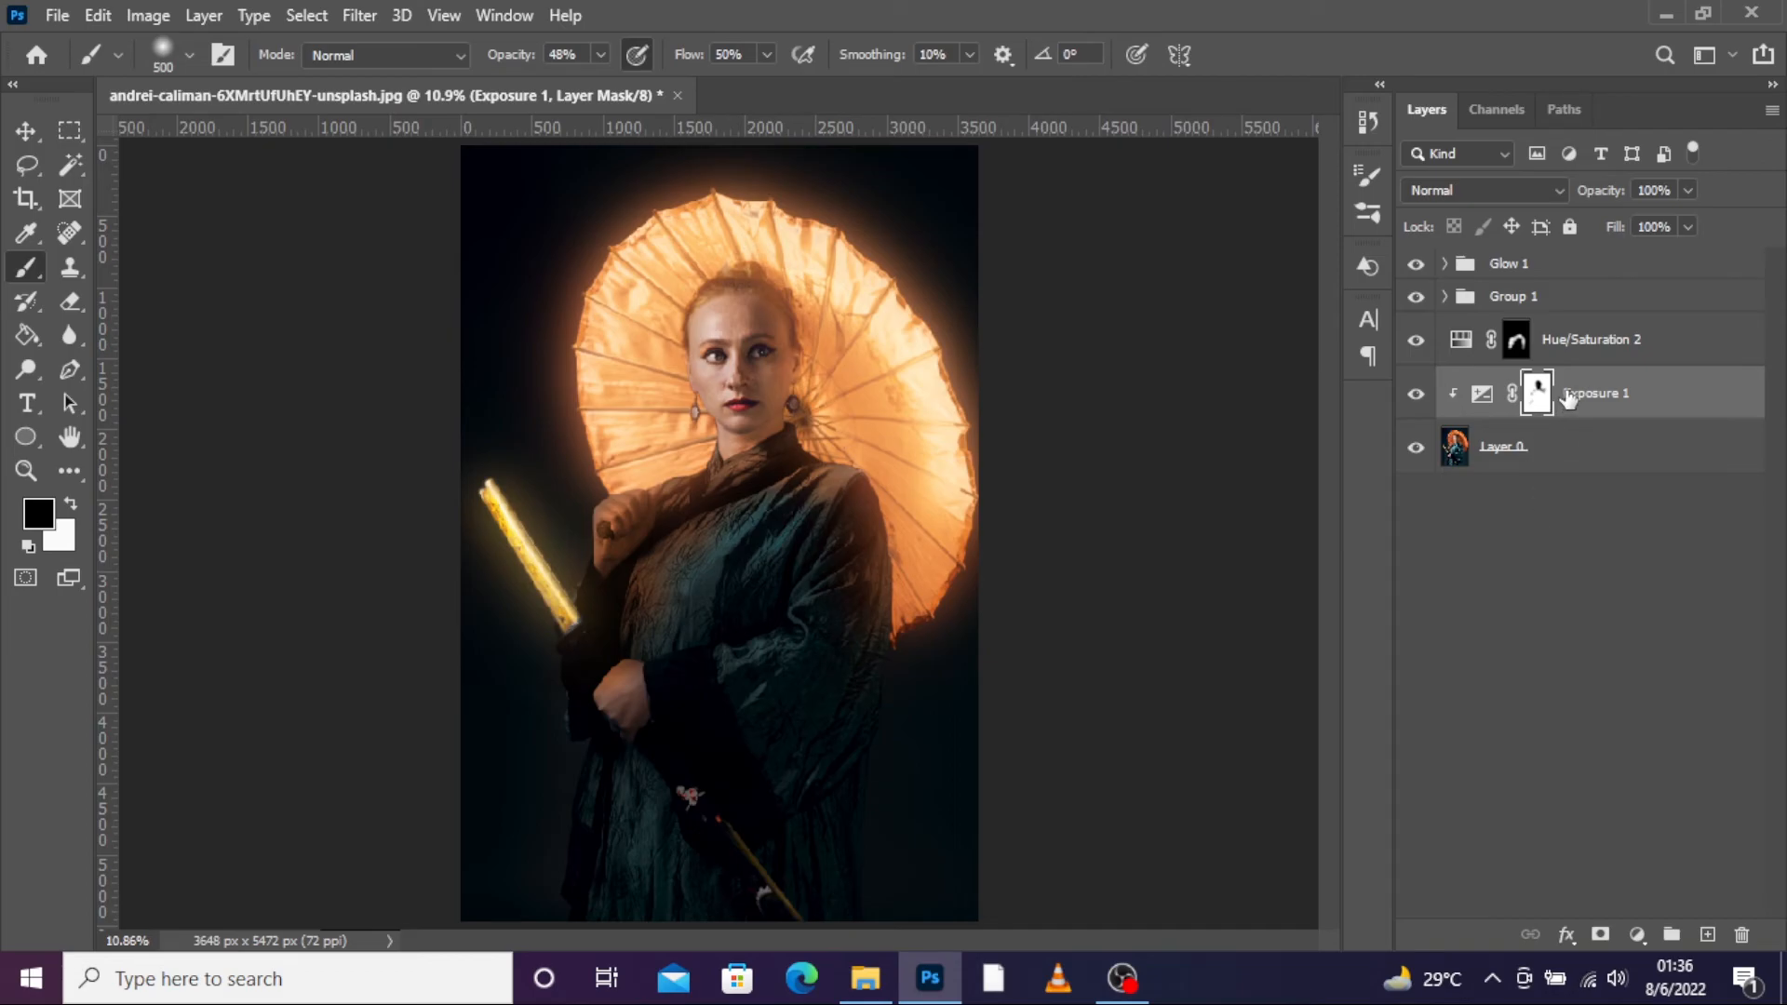
- Lower the Hue/Saturation layer's opacity slightly and select the Exposure layer's mask
{"action": "left_click", "coordinate": [1515, 345]}
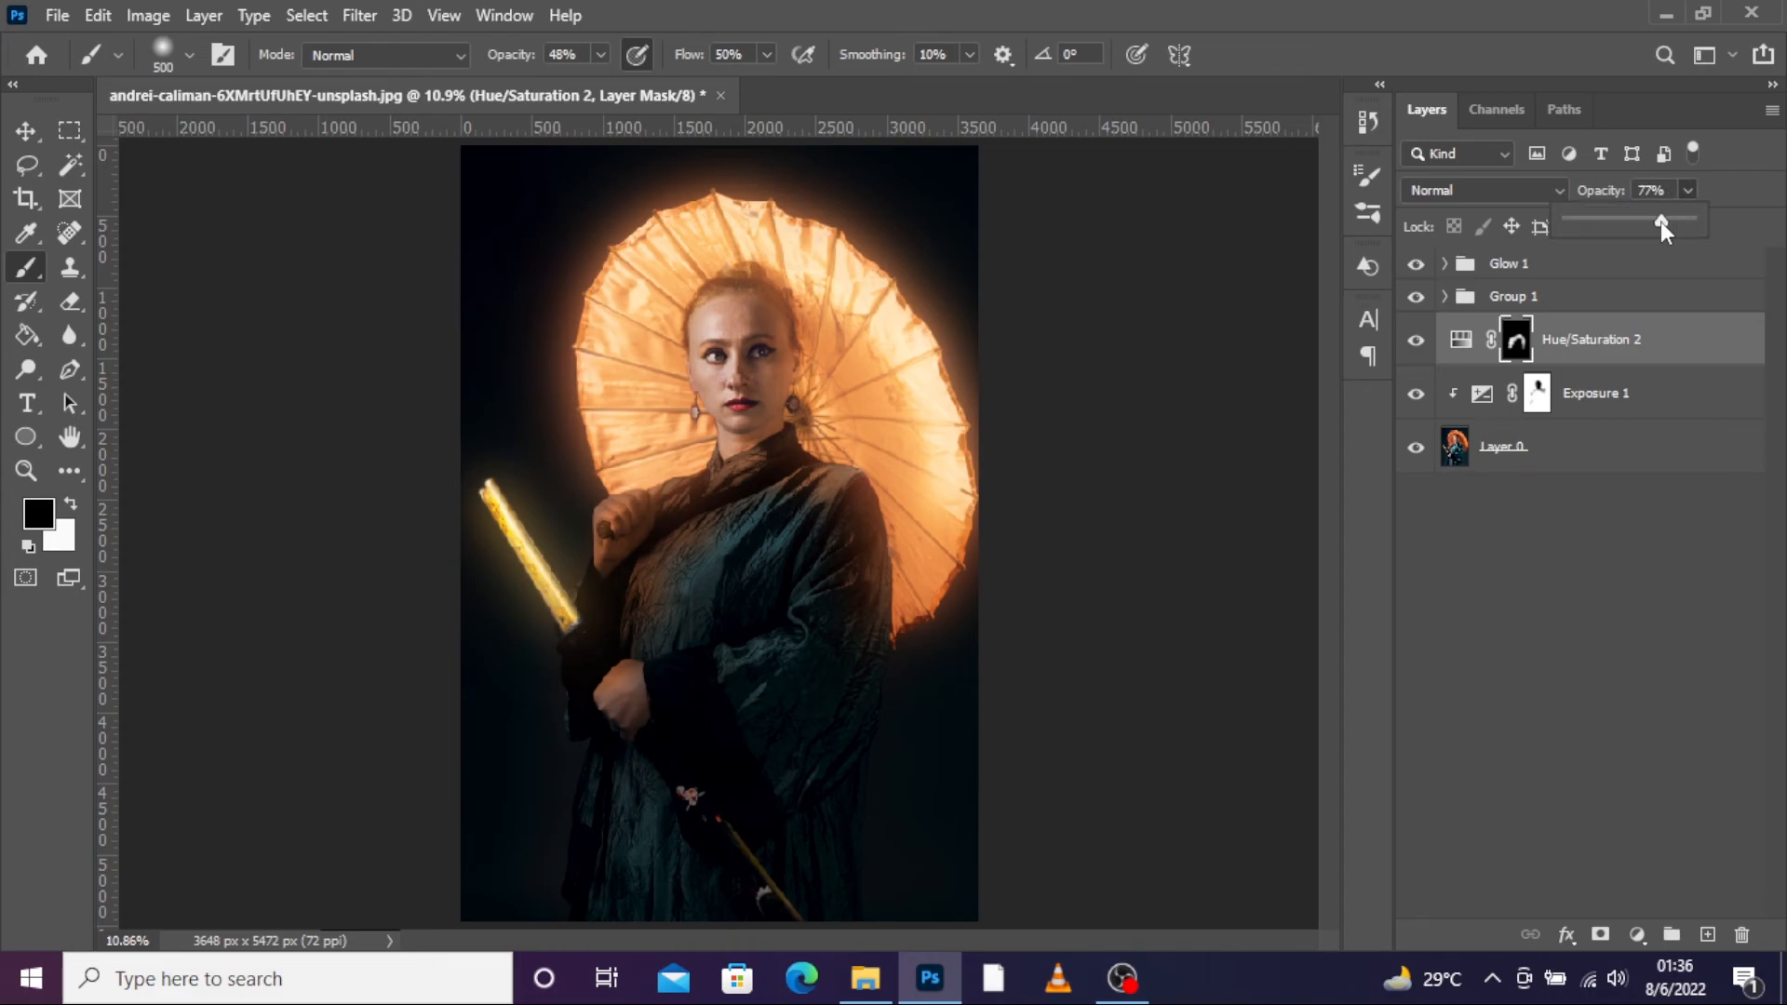
{"action": "left_click_drag", "start_coordinate": [1674, 221], "coordinate": [1677, 225]}
{"action": "left_click", "coordinate": [1569, 678]}
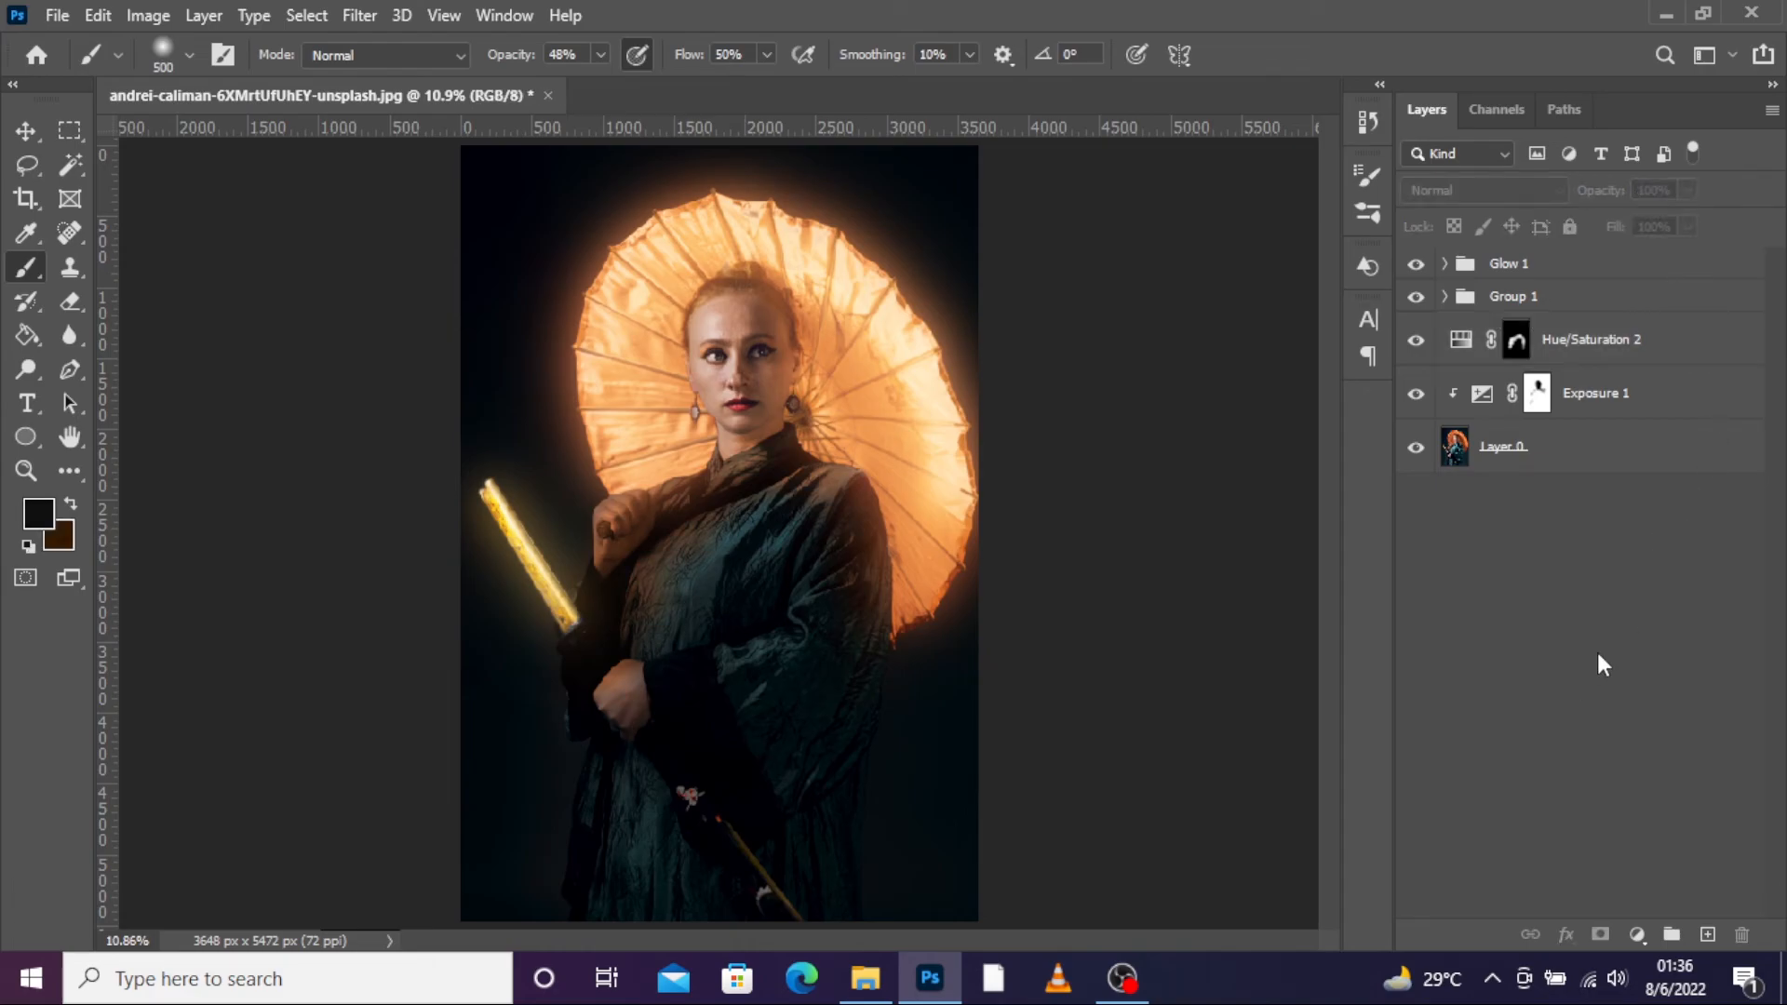
{"action": "left_click", "coordinate": [1535, 395]}
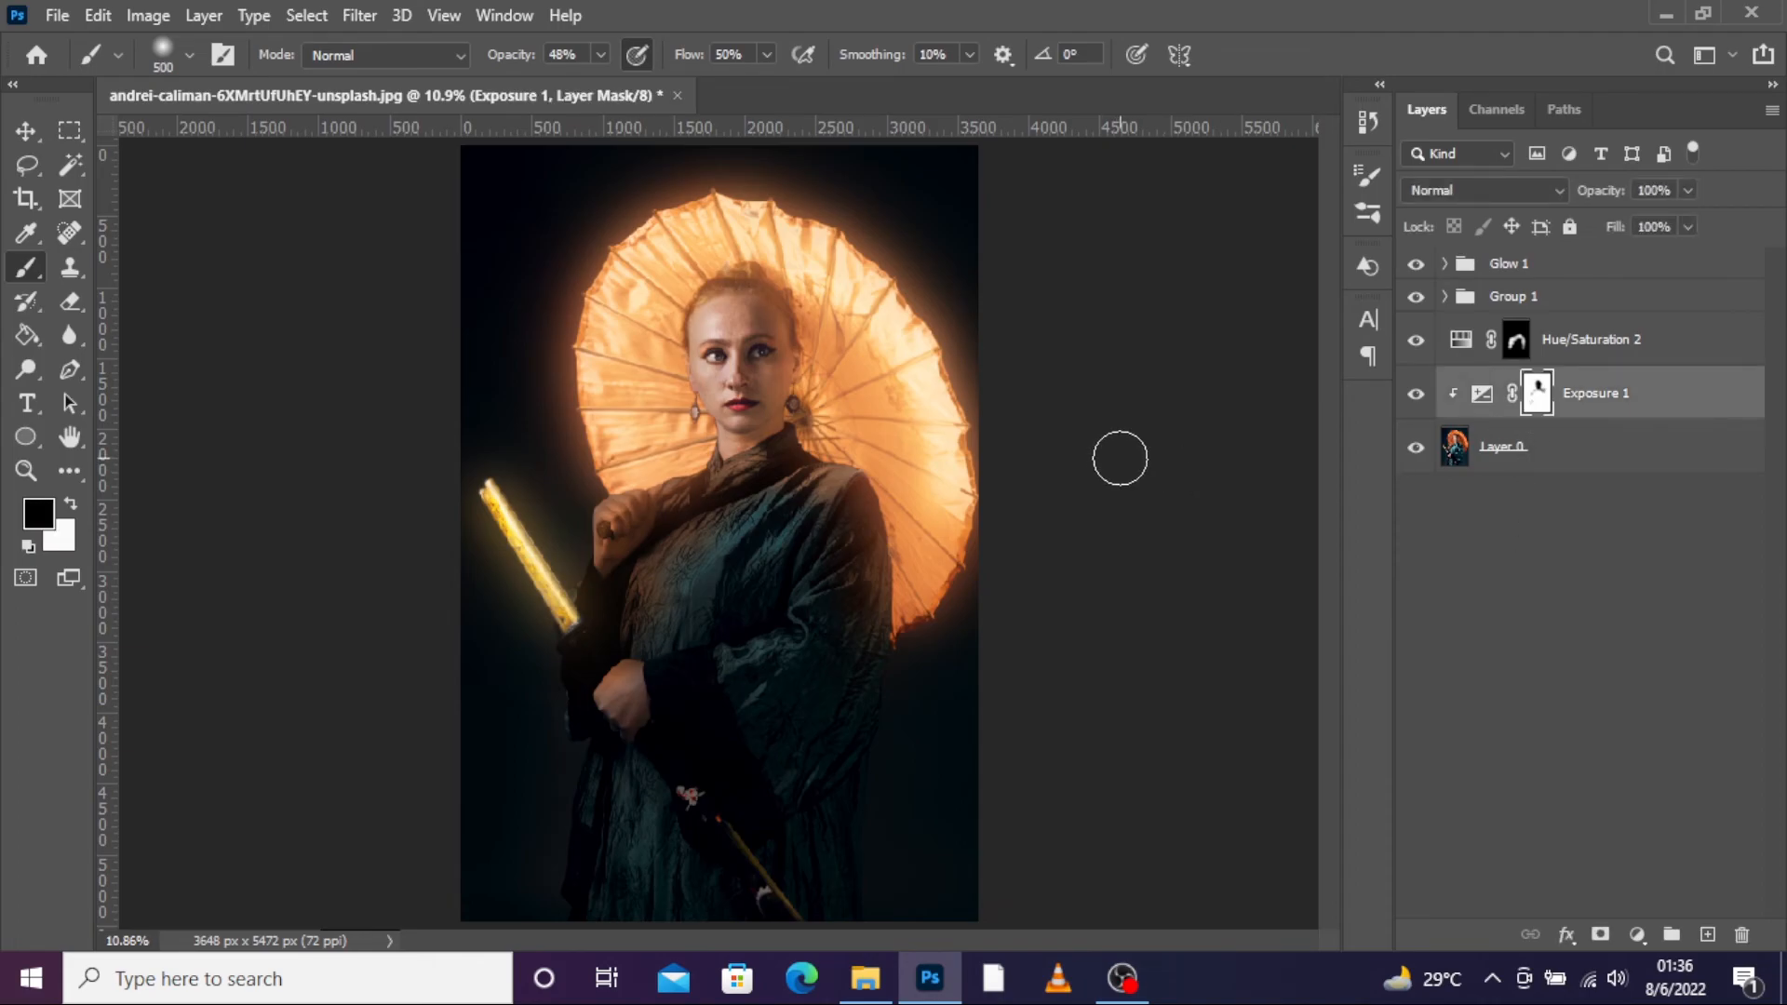